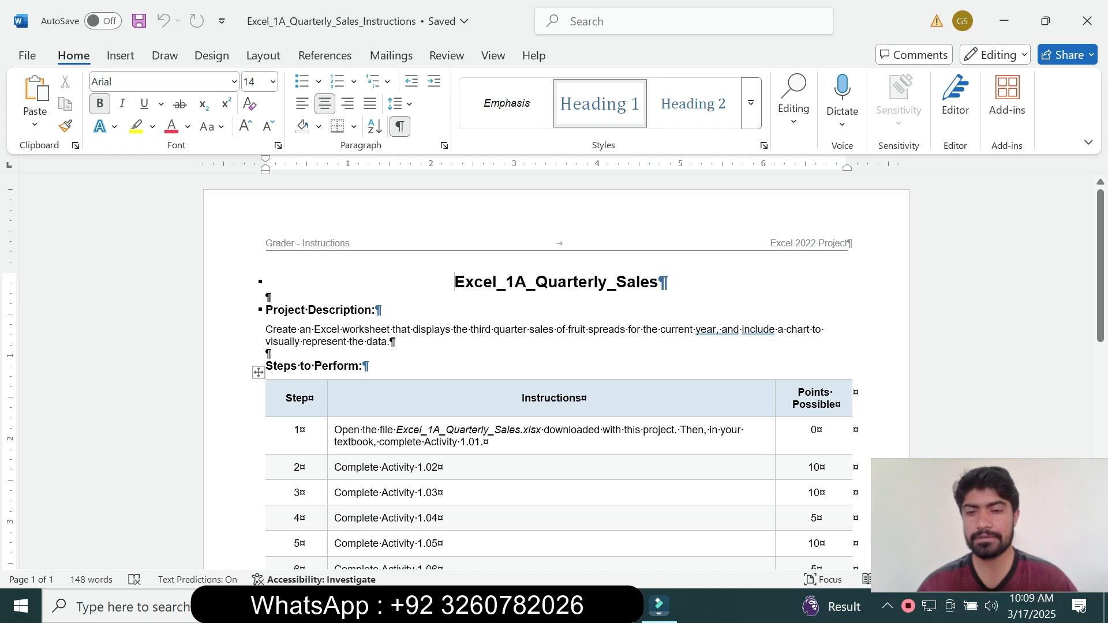
# Review the project description and the full table of steps in the Excel_1A_Quarterly_Sales_Instructions document.
pyautogui.hotkey('alt', 'Tab')
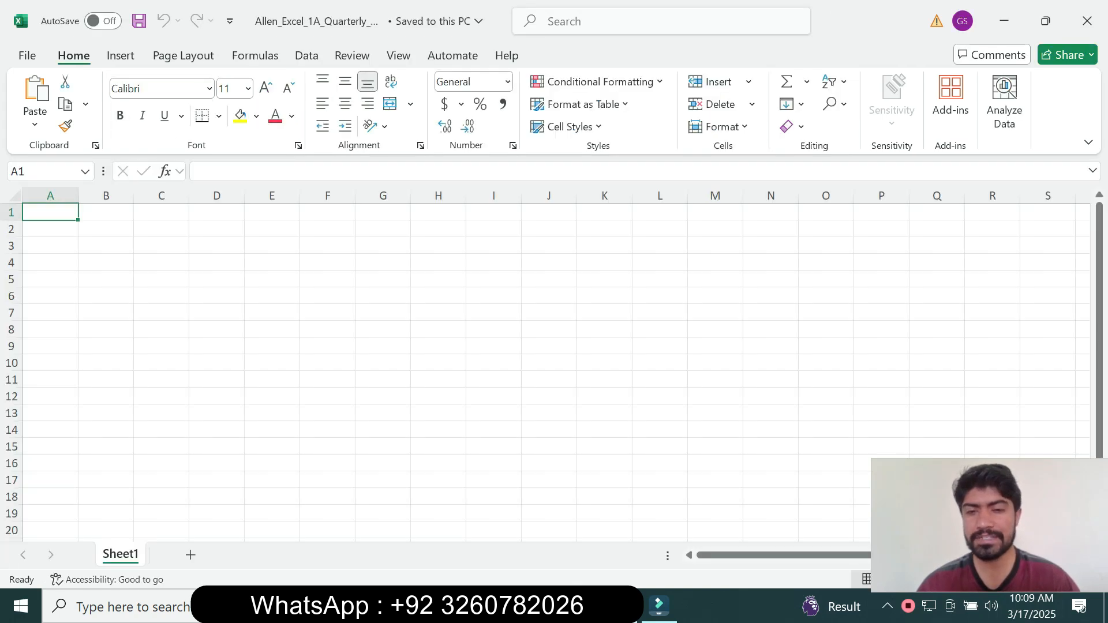
pyautogui.hotkey('alt', 'Tab')
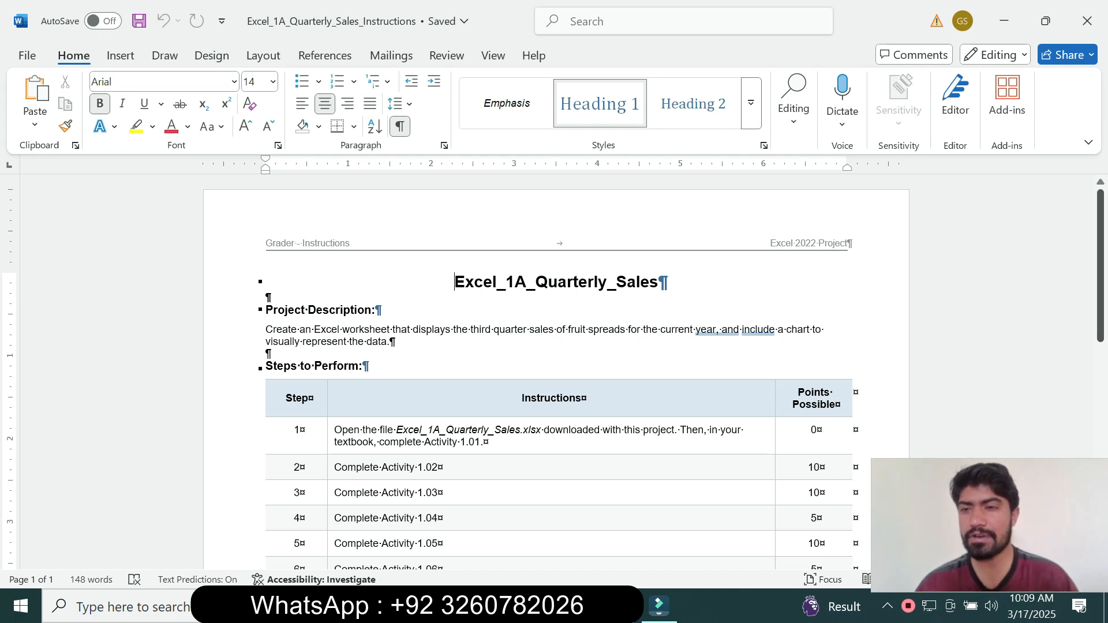
pyautogui.scroll(-3, 554, 375)
pyautogui.scroll(-4, 554, 375)
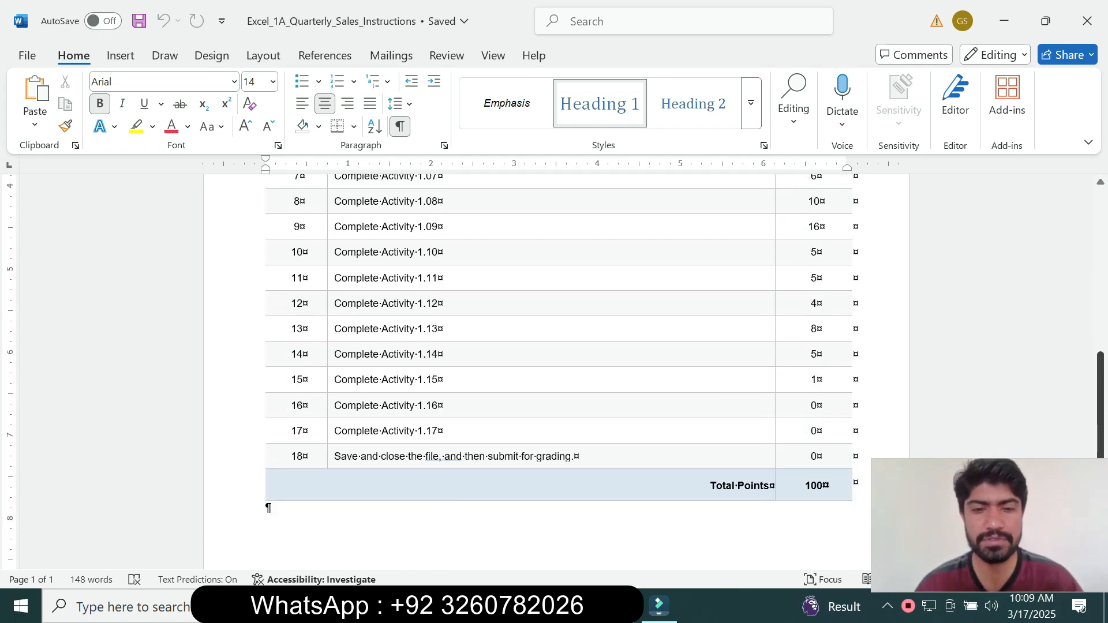
pyautogui.scroll(4, 555, 375)
pyautogui.scroll(3, 554, 375)
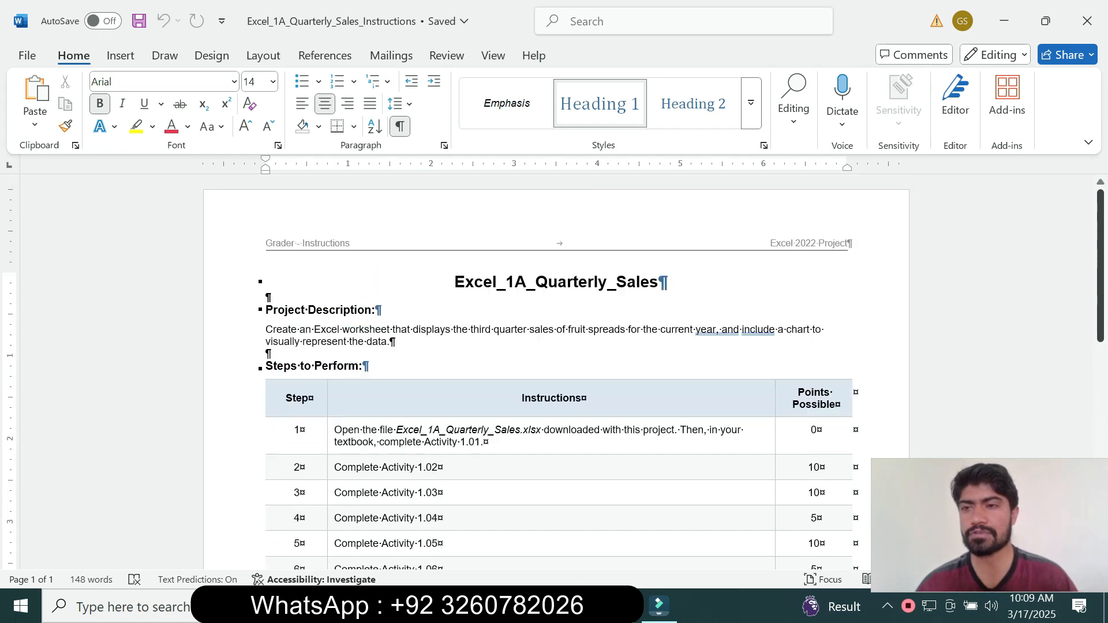
pyautogui.scroll(-3, 554, 375)
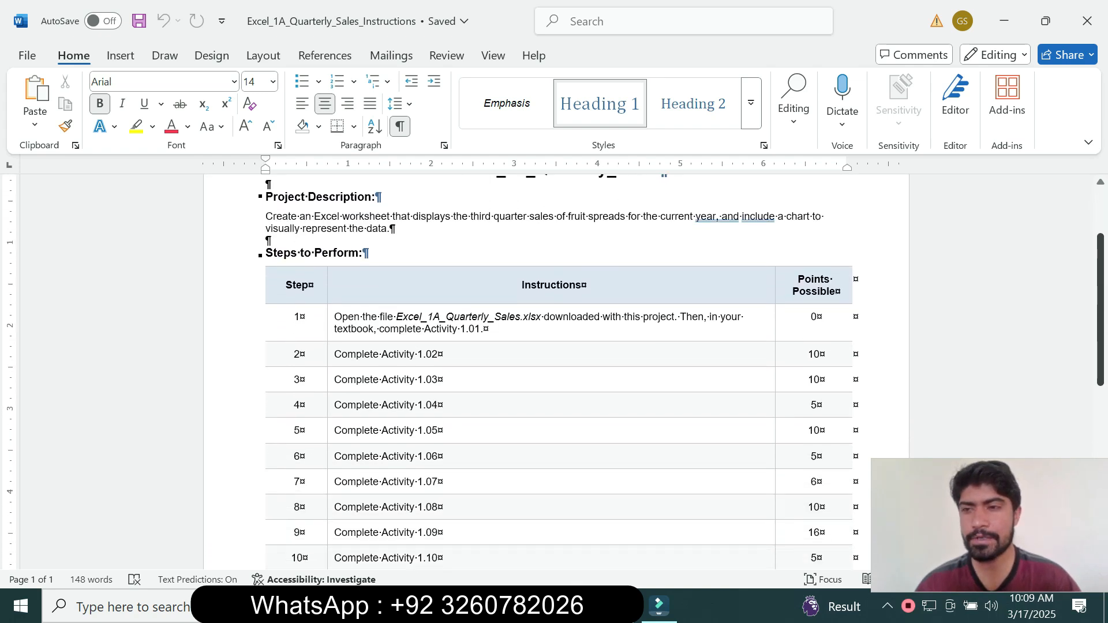
pyautogui.scroll(-2, 555, 375)
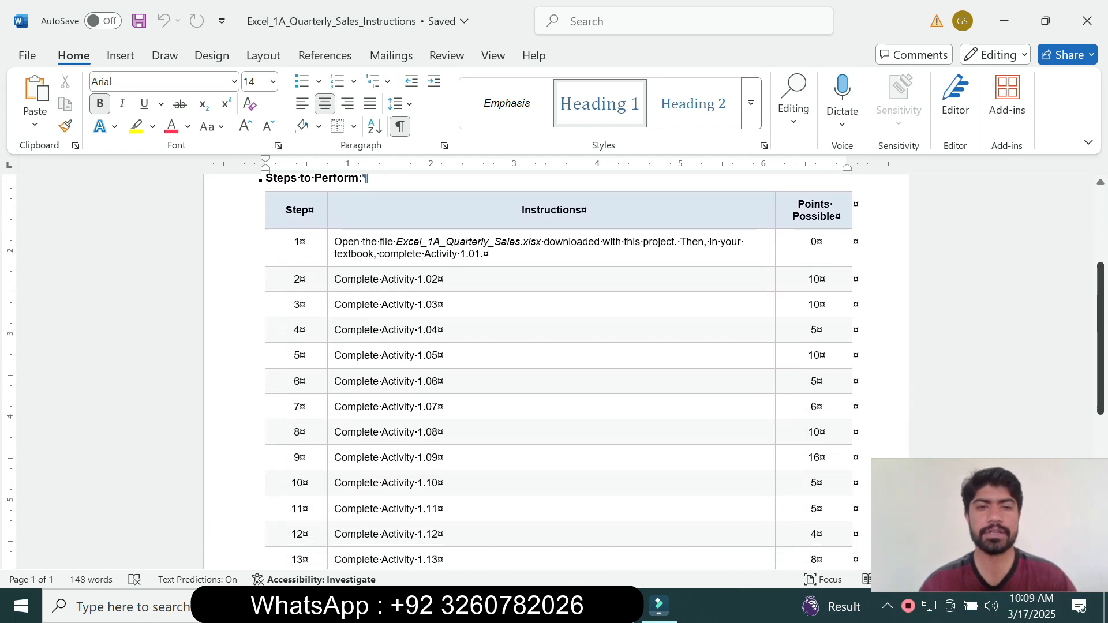
pyautogui.scroll(-4, 554, 375)
pyautogui.scroll(3, 554, 376)
pyautogui.scroll(-5, 554, 375)
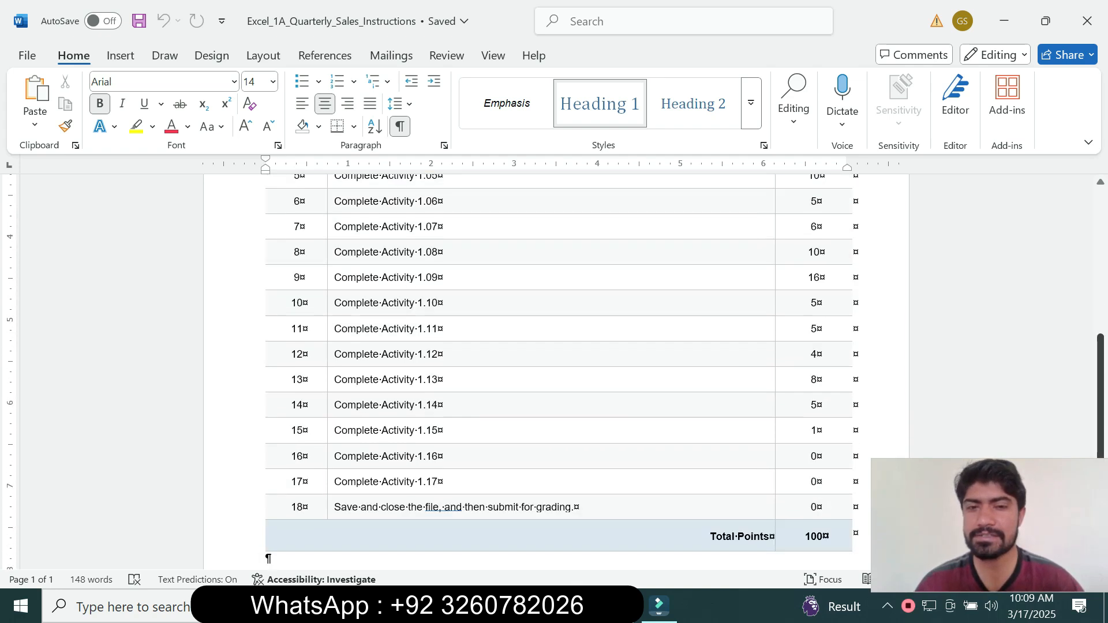
pyautogui.scroll(9, 554, 375)
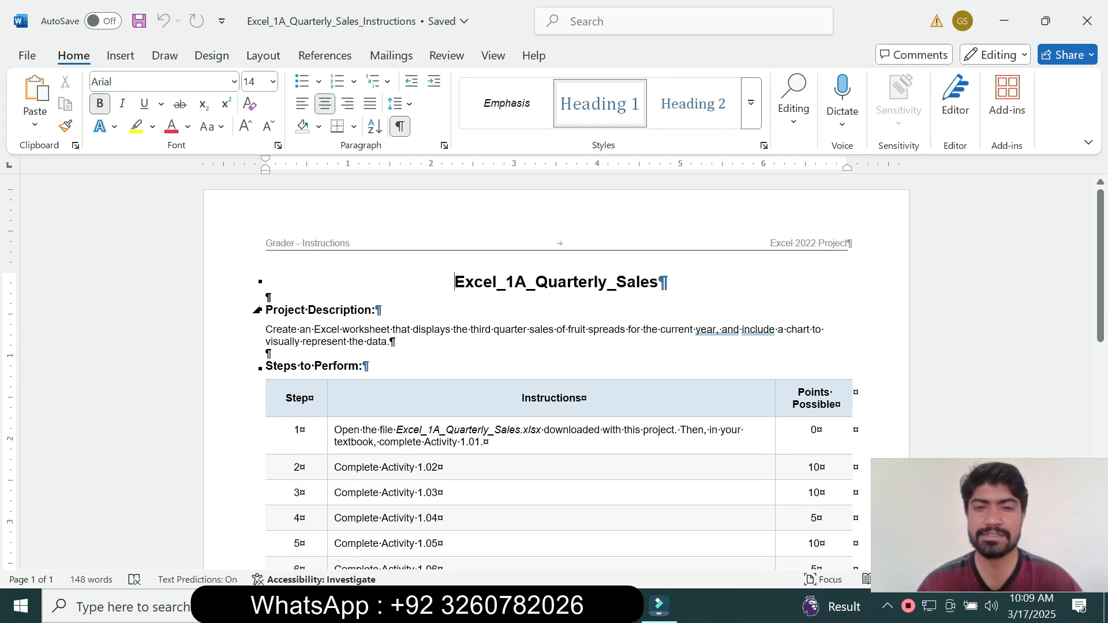
pyautogui.click(391, 341)
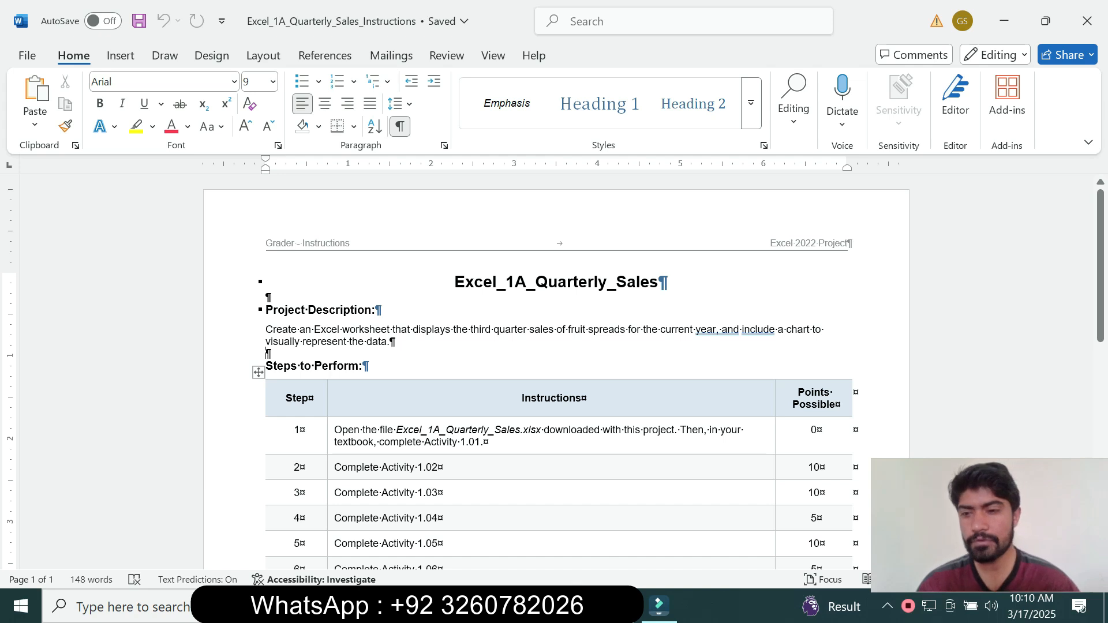
# Switch to the Project 1A textbook page in Chrome and read the Project Activities and Project Files for MyLab IT Grader sections.
pyautogui.moveTo(531, 606)
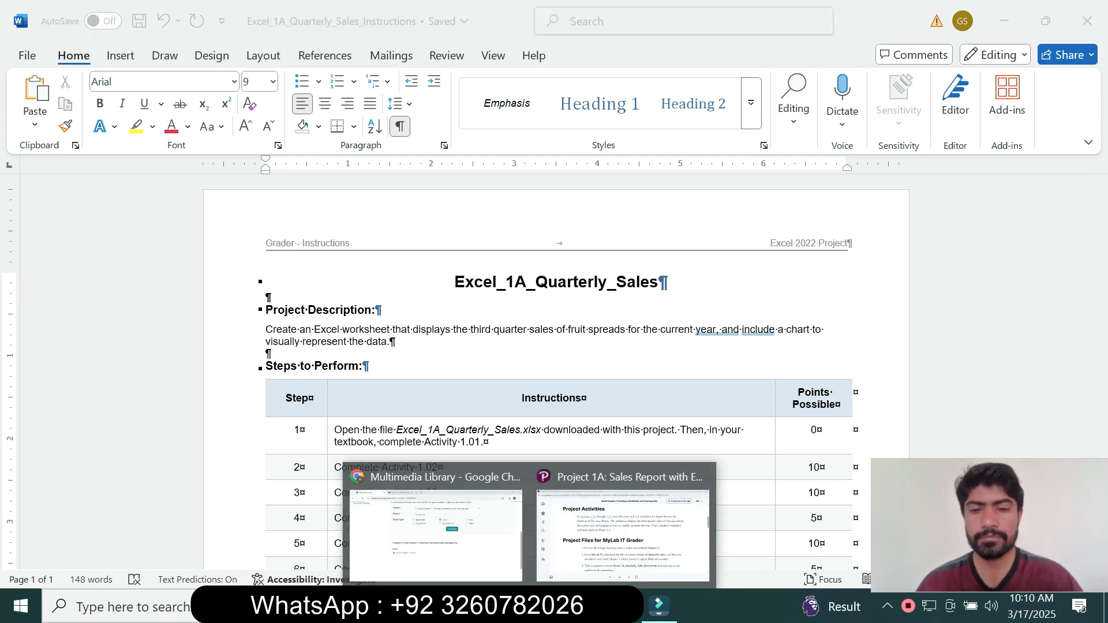
pyautogui.click(624, 525)
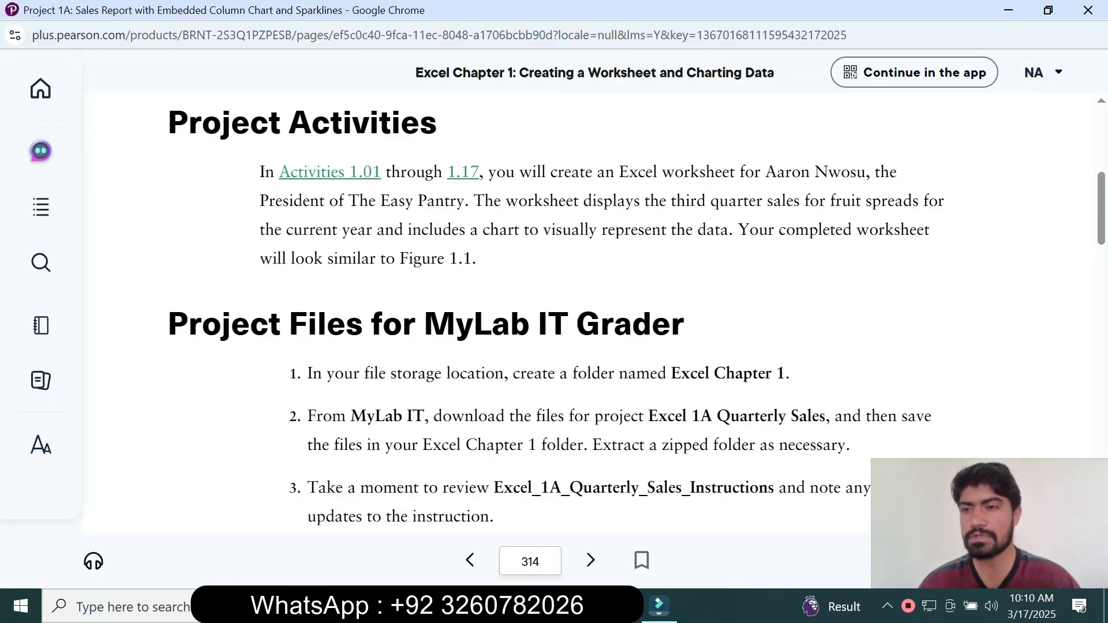
pyautogui.scroll(-3, 635, 318)
pyautogui.scroll(8, 635, 312)
pyautogui.scroll(-5, 635, 311)
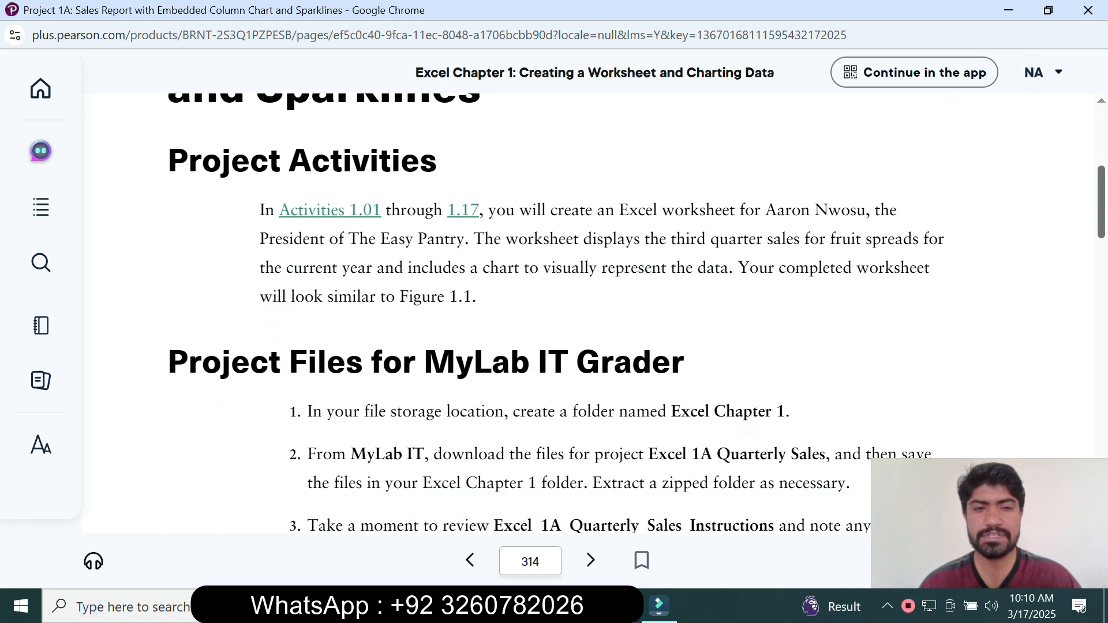
pyautogui.scroll(-2, 635, 312)
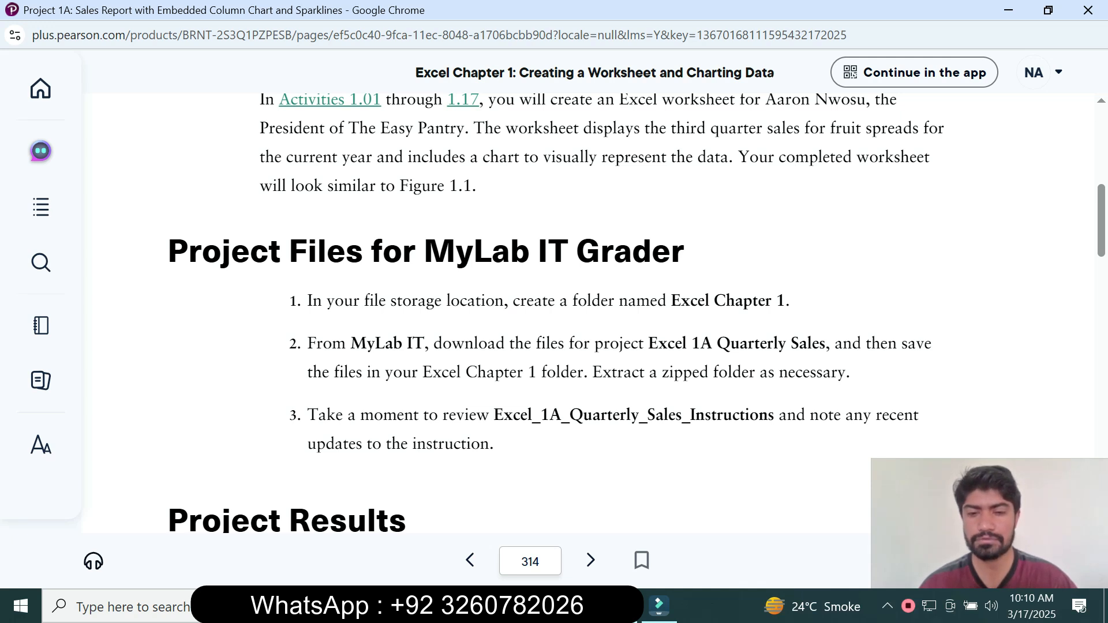
# Read the rest of the Project 1A textbook page in Chrome and go on to page 315, Objective 1.
pyautogui.hotkey('alt', 'Tab')
pyautogui.click(383, 280)
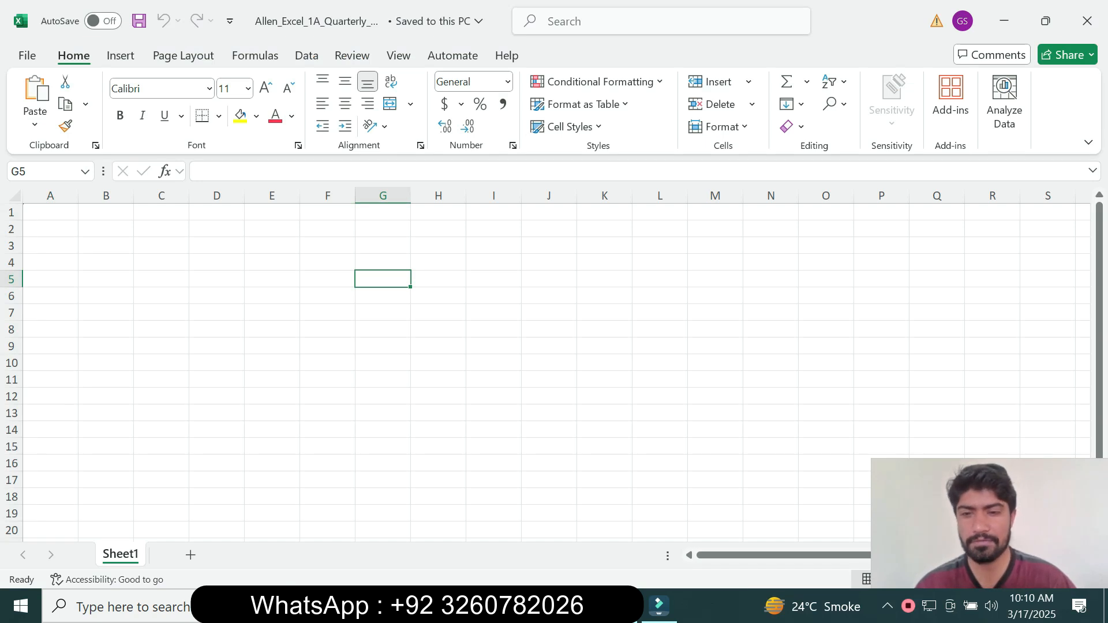
pyautogui.moveTo(531, 606)
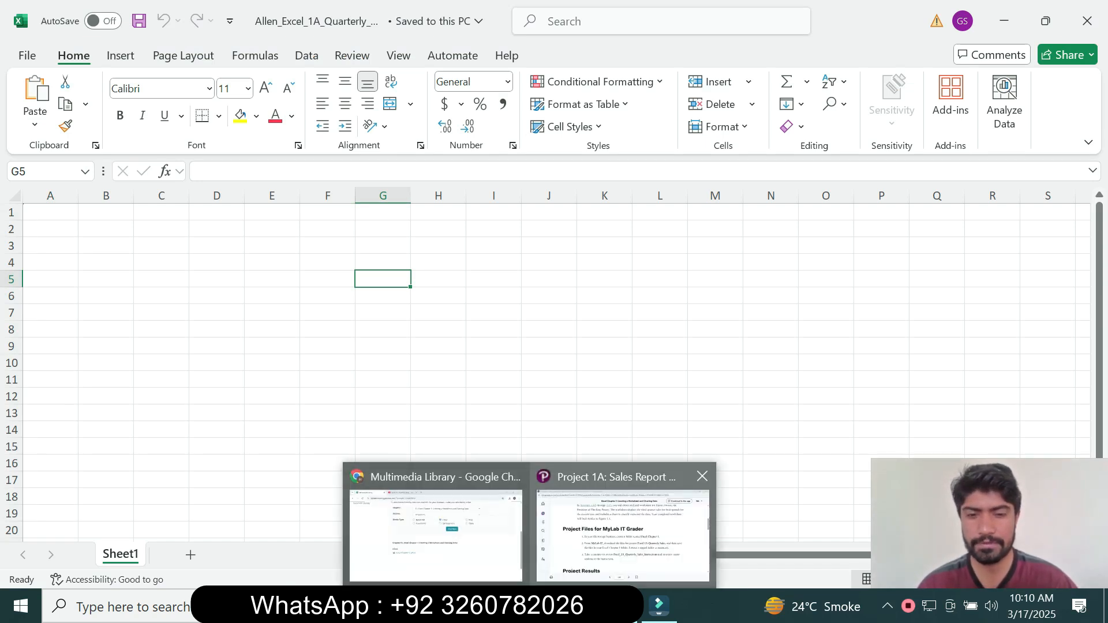
pyautogui.click(624, 528)
pyautogui.scroll(-7, 577, 312)
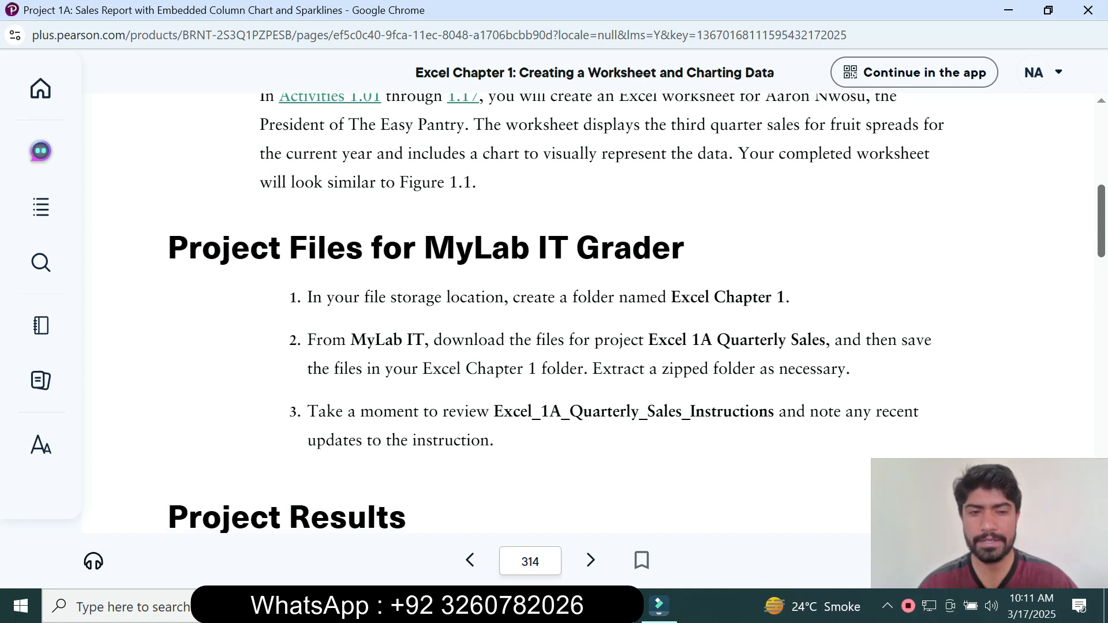
pyautogui.scroll(-15, 577, 312)
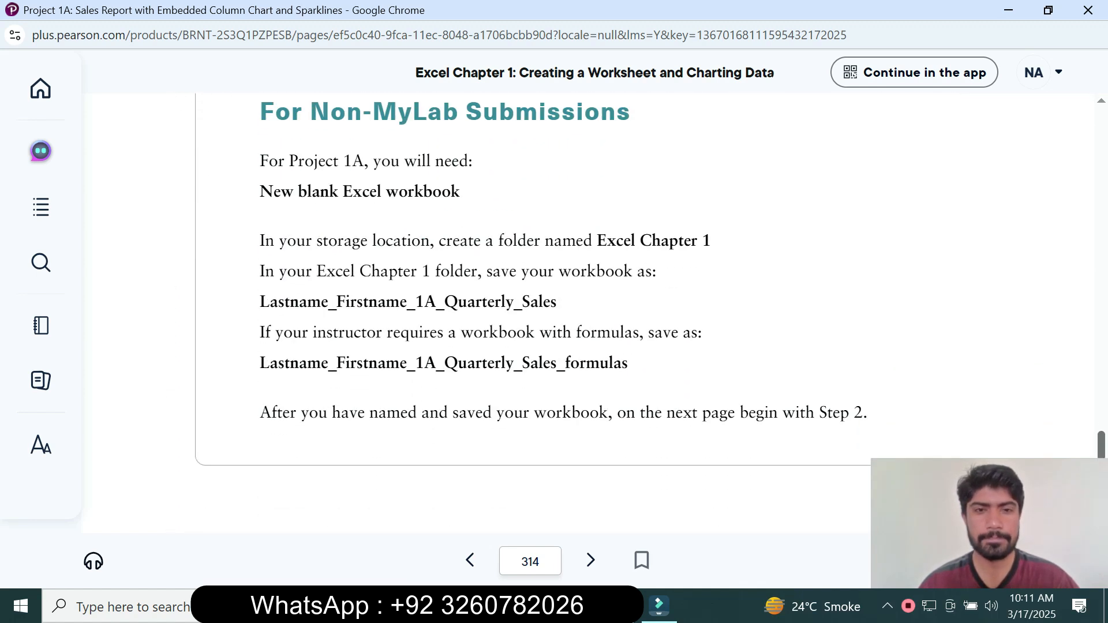
pyautogui.scroll(-2, 577, 312)
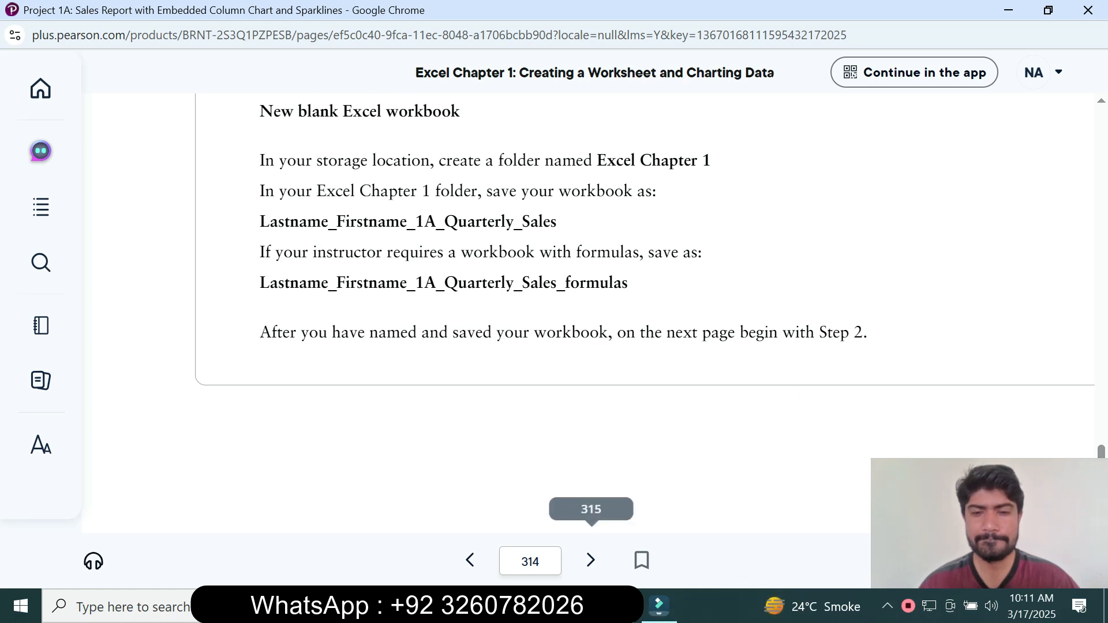
pyautogui.click(591, 560)
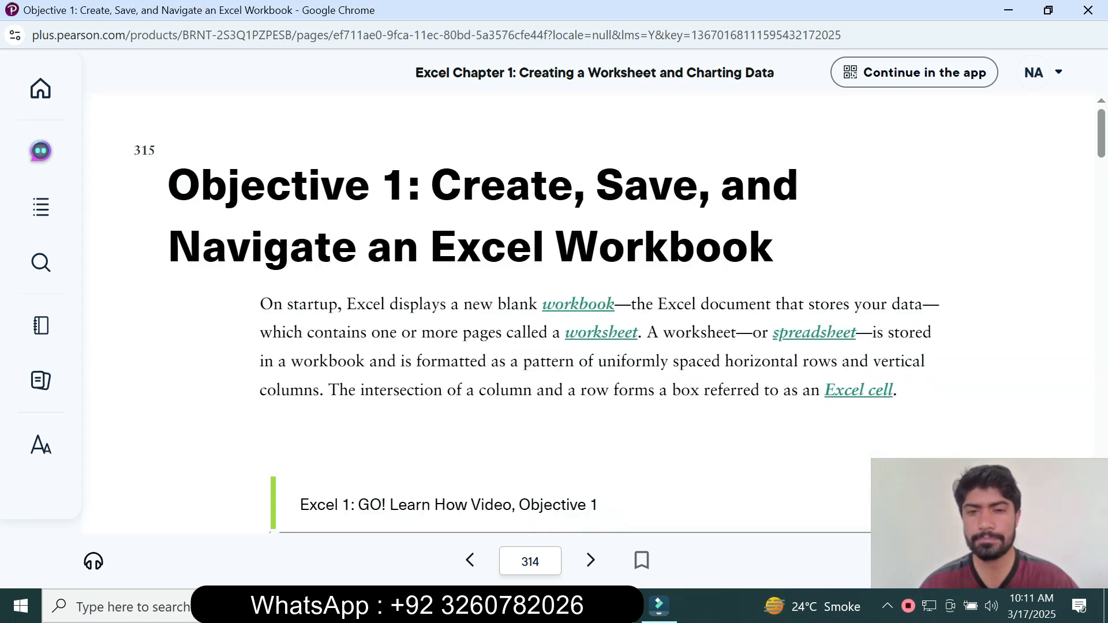
# Read through the Activity 1.01 instructions in the textbook, up to entering the worksheet title in step 11.
pyautogui.scroll(-5, 577, 311)
pyautogui.scroll(-7, 577, 312)
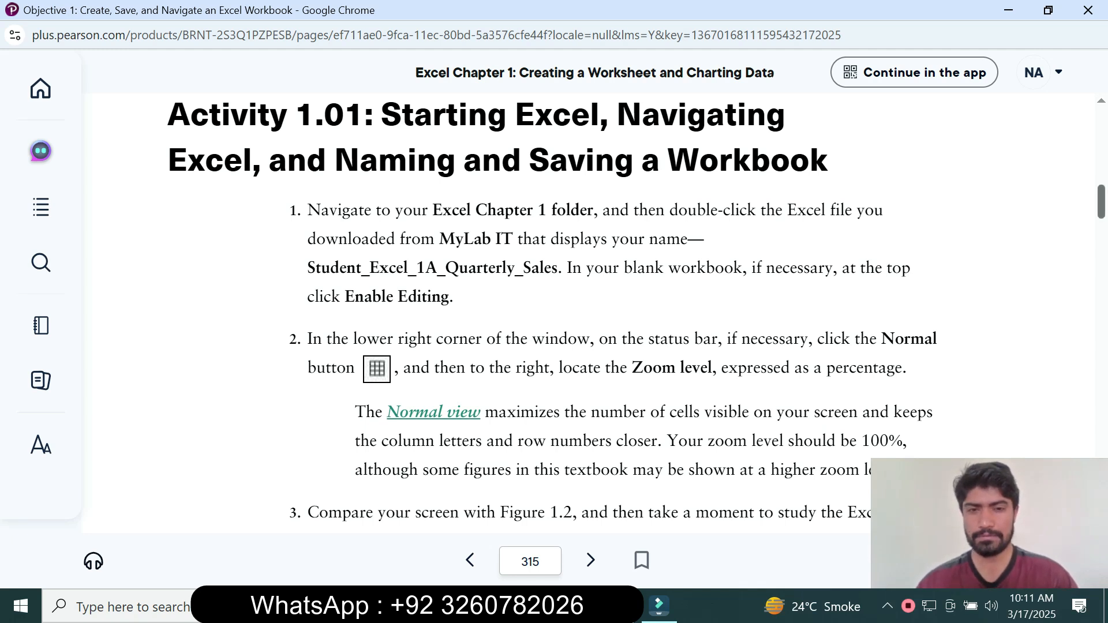
pyautogui.scroll(-5, 589, 312)
pyautogui.scroll(-5, 601, 312)
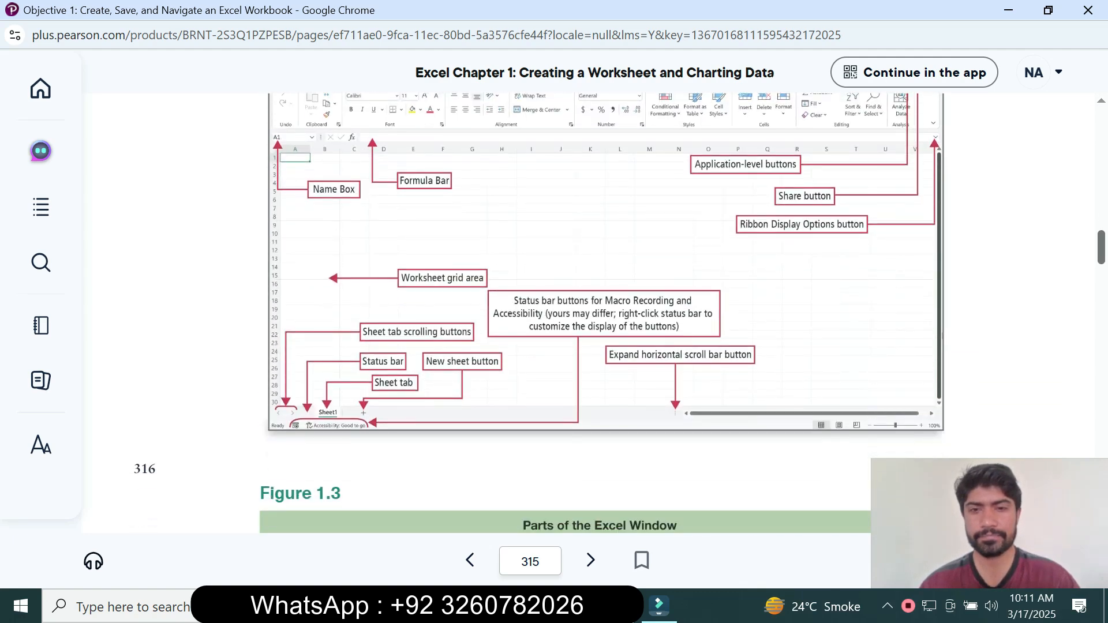
pyautogui.scroll(2, 600, 312)
pyautogui.scroll(-18, 601, 312)
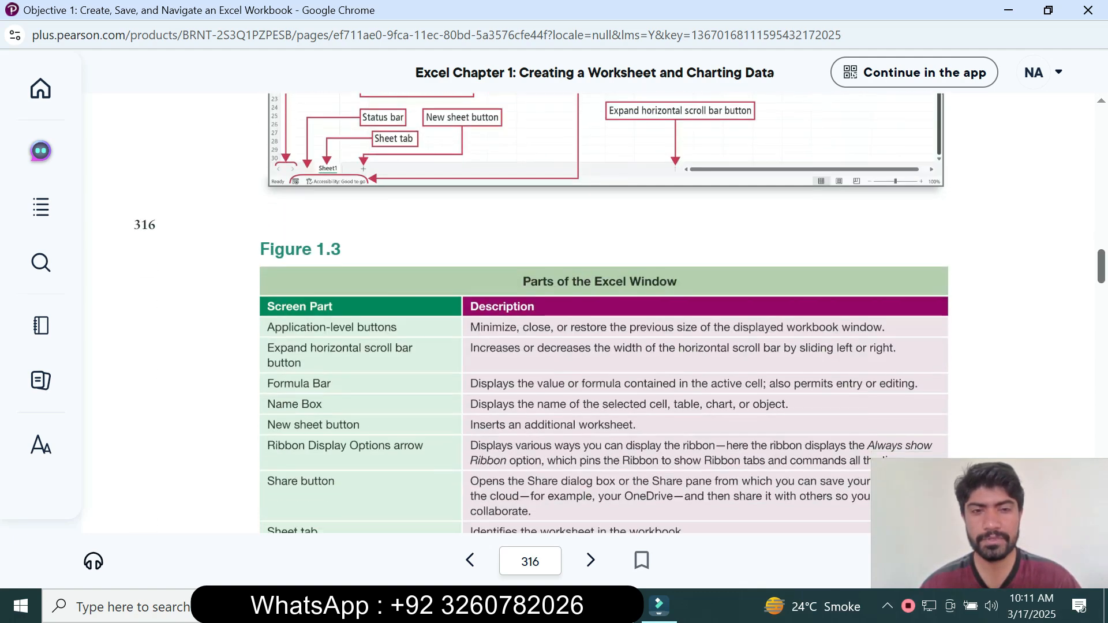
pyautogui.scroll(5, 600, 312)
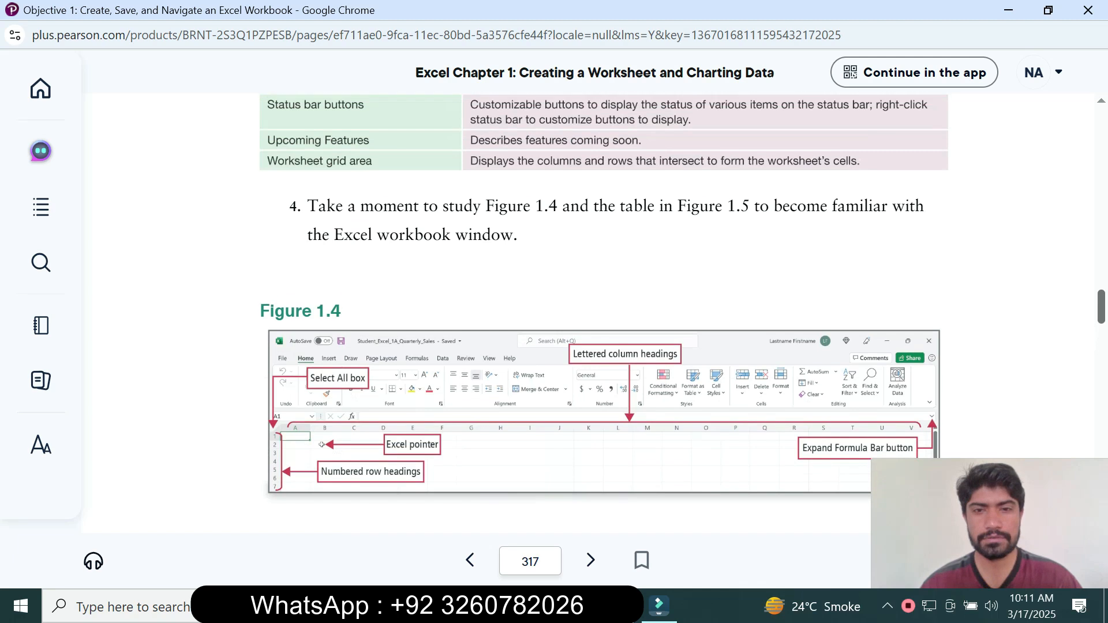
pyautogui.scroll(-3, 600, 312)
pyautogui.scroll(-4, 600, 312)
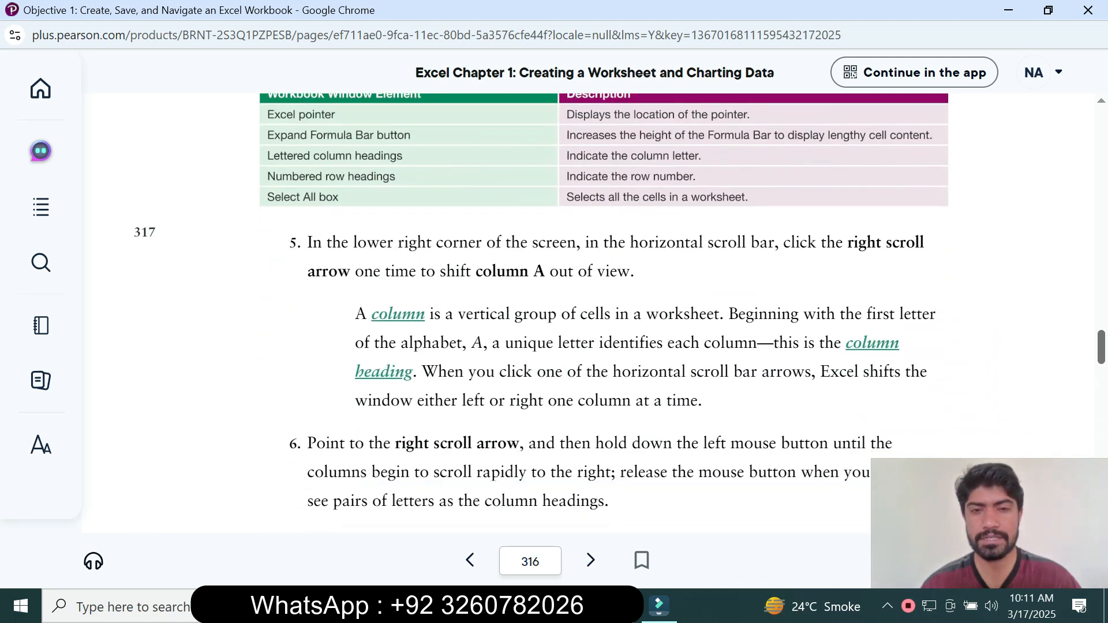
pyautogui.scroll(-3, 600, 312)
pyautogui.scroll(-10, 601, 312)
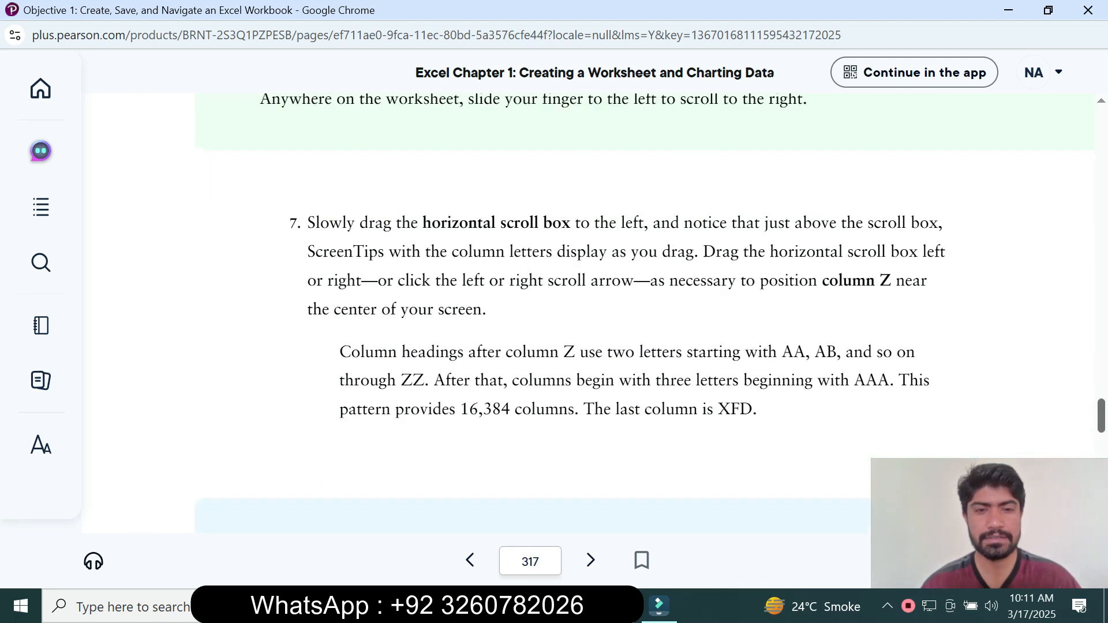
pyautogui.scroll(-10, 600, 312)
pyautogui.scroll(2, 600, 312)
pyautogui.scroll(-5, 600, 311)
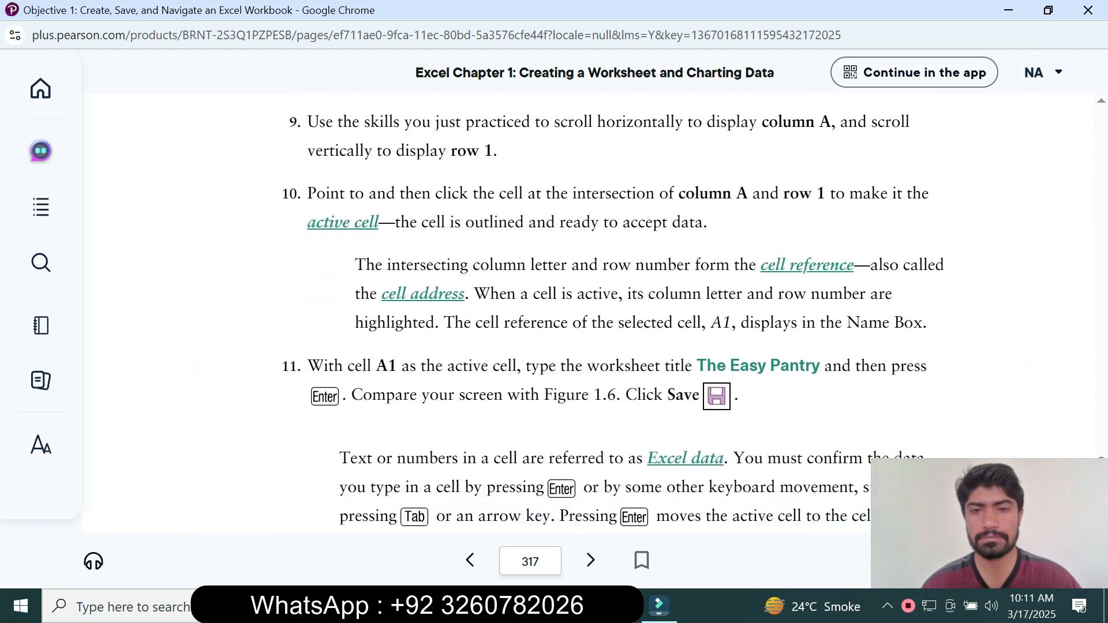
pyautogui.scroll(-1, 601, 311)
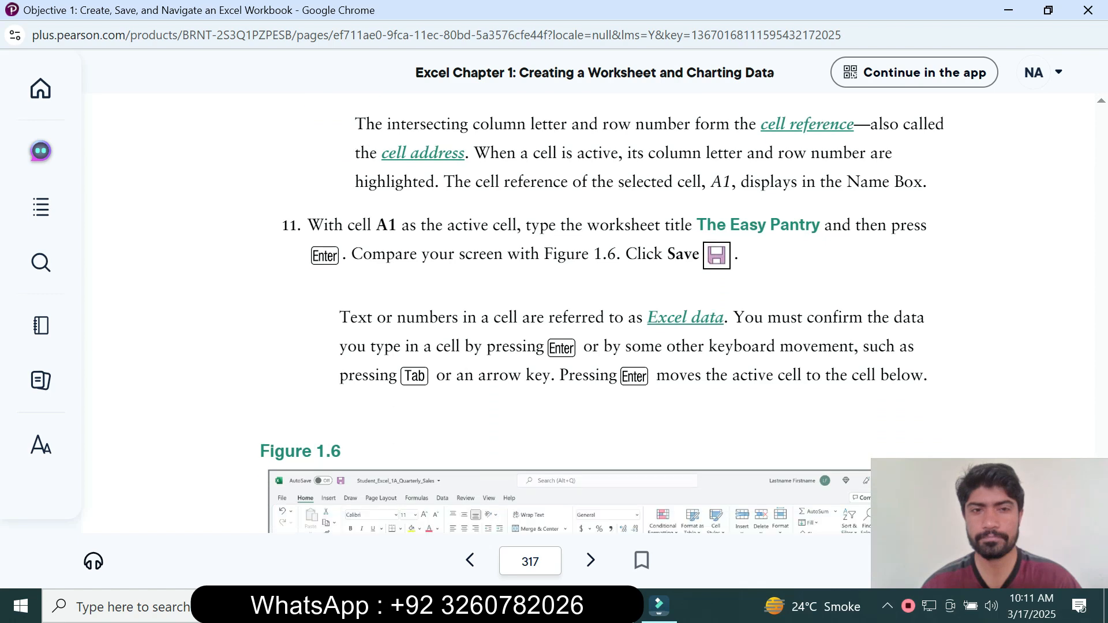
# Go back to steps 1 to 3 of Activity 1.01 and check the Normal view and zoom level instructions.
pyautogui.scroll(15, 601, 311)
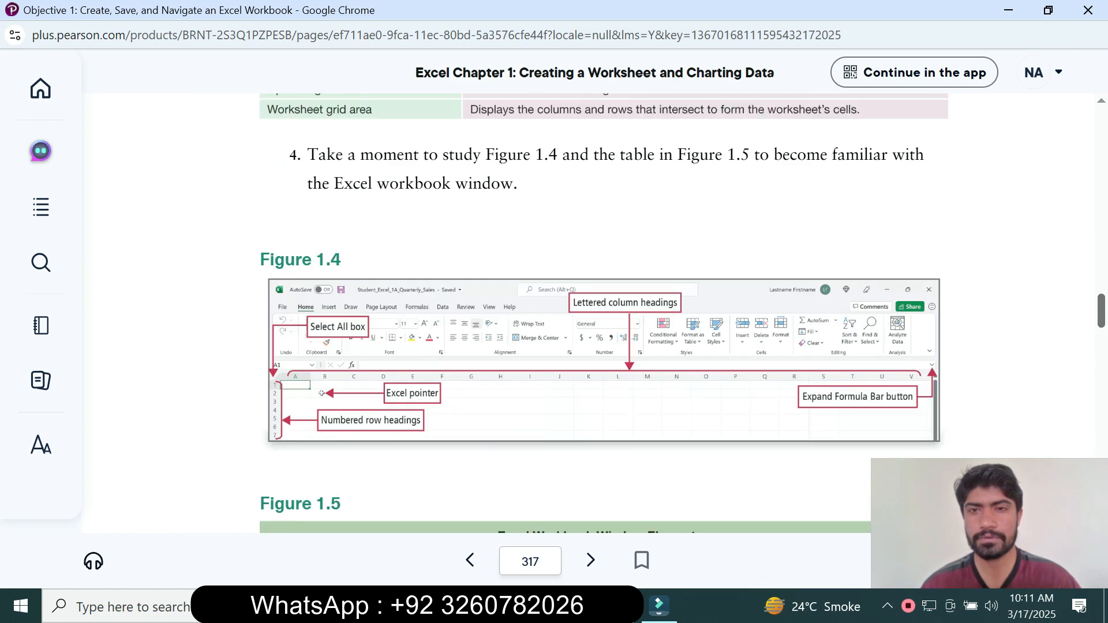
pyautogui.scroll(12, 601, 312)
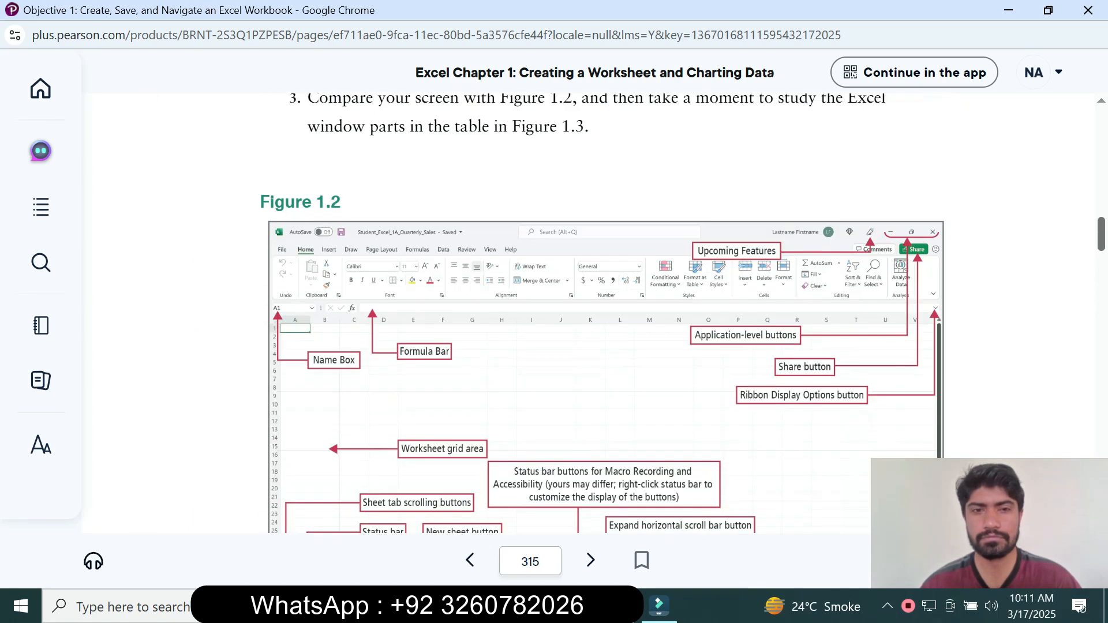
pyautogui.scroll(6, 600, 311)
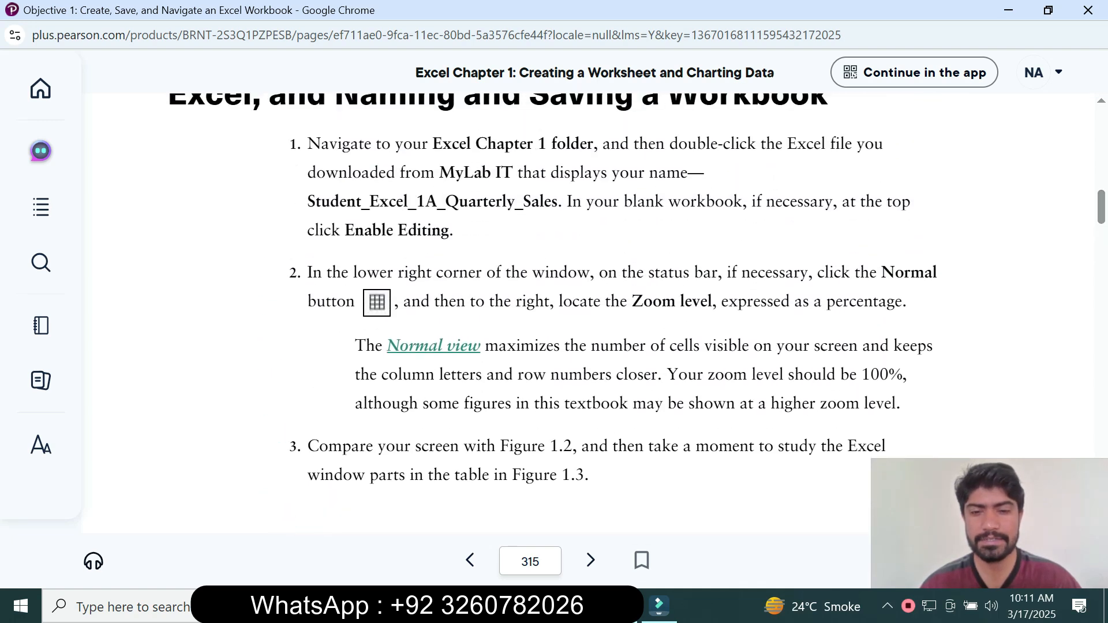
pyautogui.hotkey('alt', 'Tab')
pyautogui.click(438, 279)
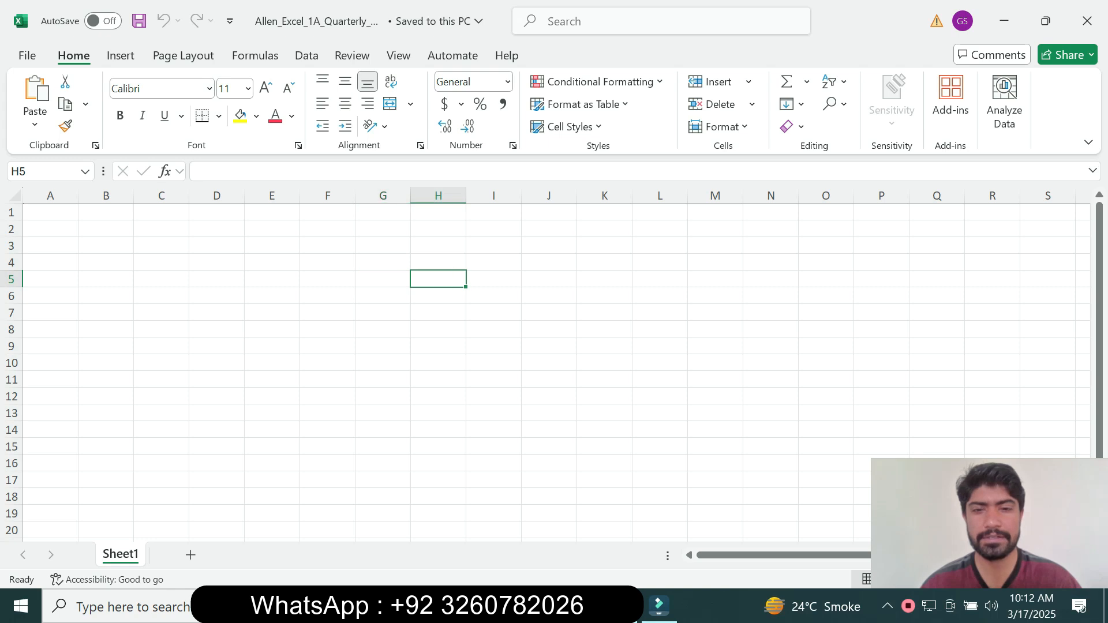
pyautogui.click(503, 606)
pyautogui.moveTo(531, 606)
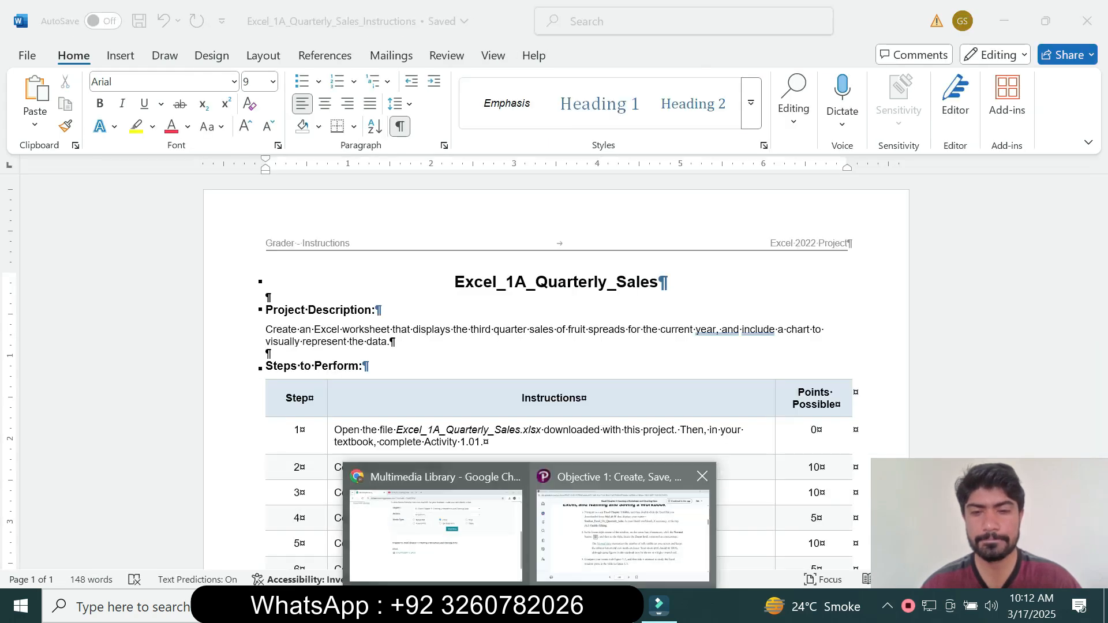
pyautogui.click(629, 524)
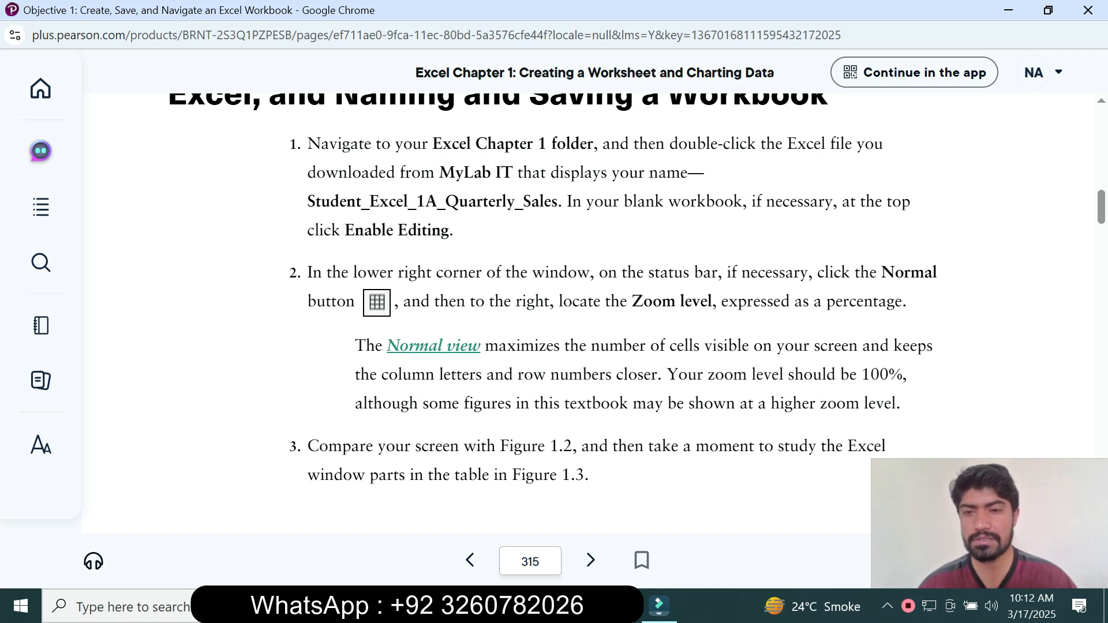
# Switch to the Excel 1A Quarterly Sales workbook and set the worksheet zoom to 120%.
pyautogui.hotkey('alt', 'Tab')
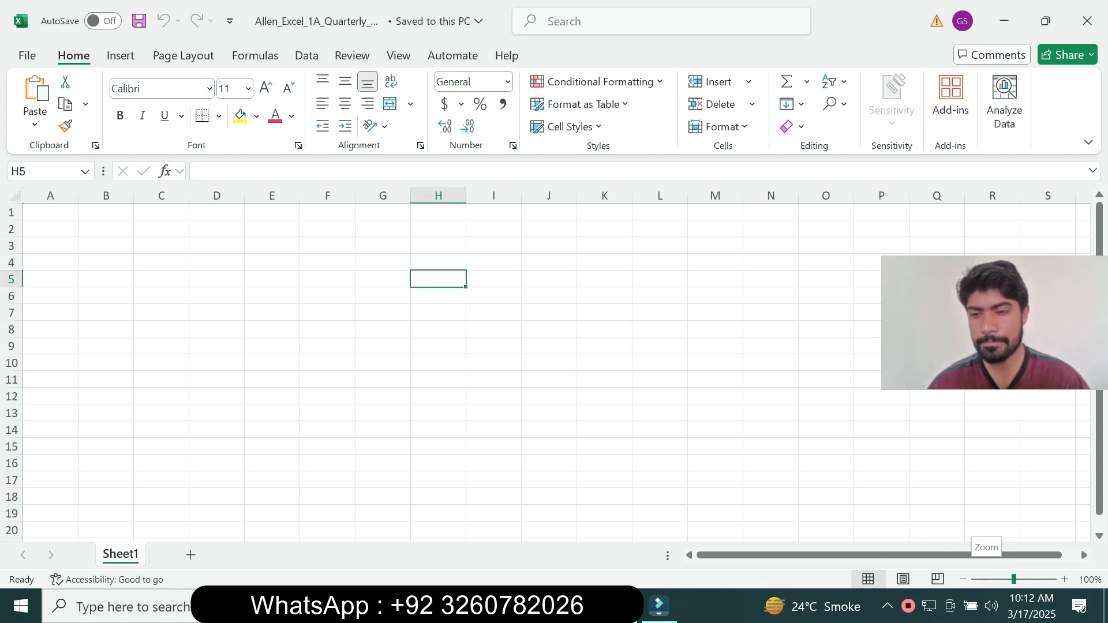
pyautogui.click(1064, 579)
pyautogui.click(1065, 579)
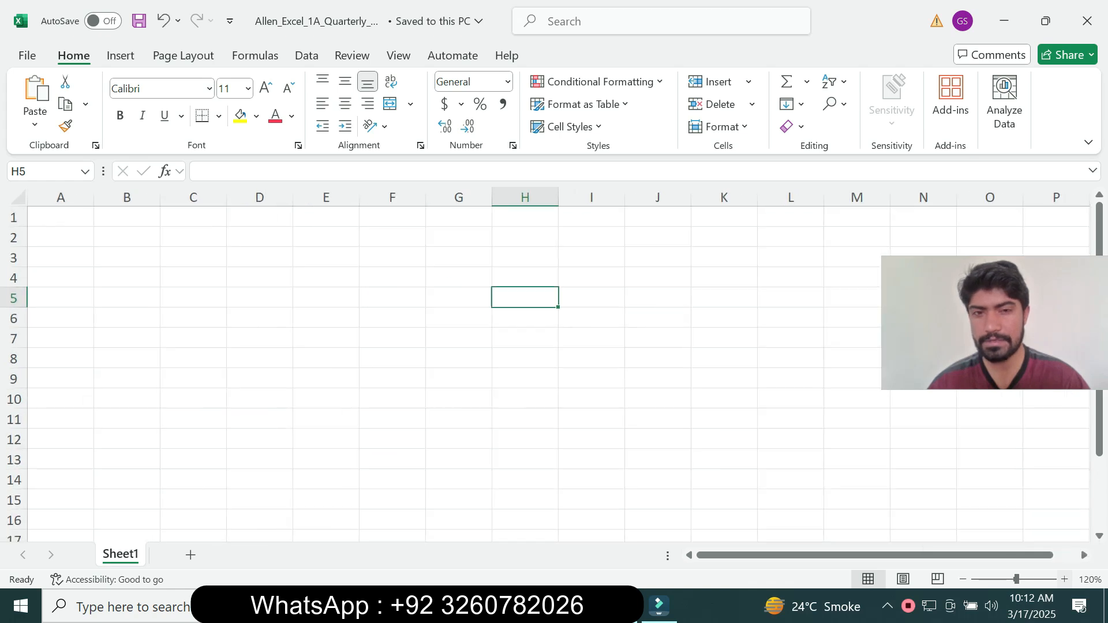
# Set the worksheet zoom to 100%.
pyautogui.click(963, 579)
pyautogui.click(963, 579)
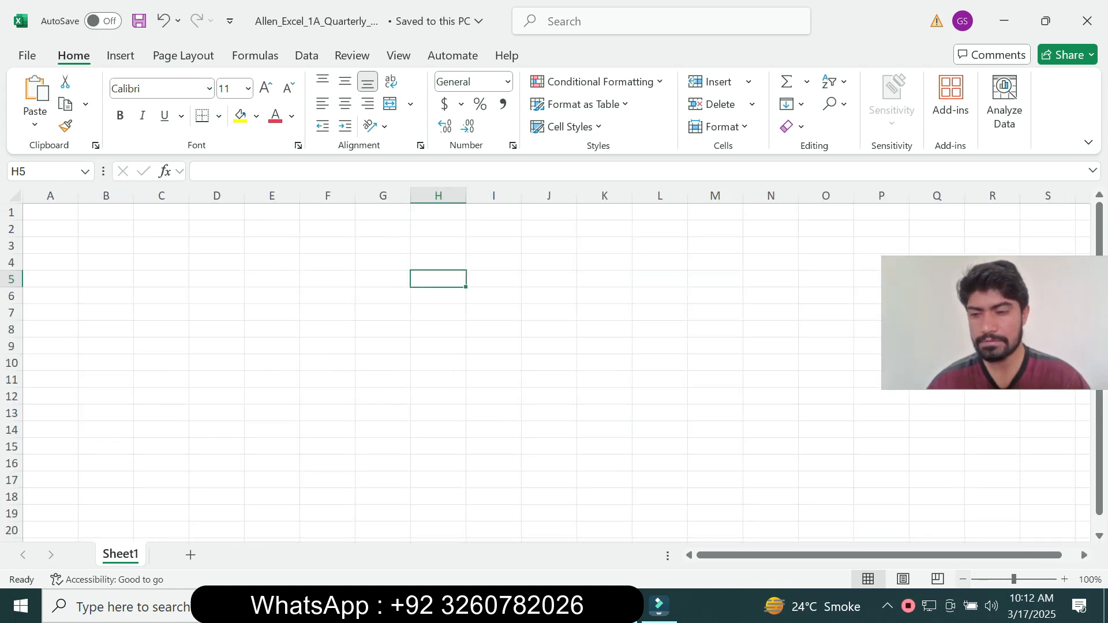
pyautogui.click(962, 579)
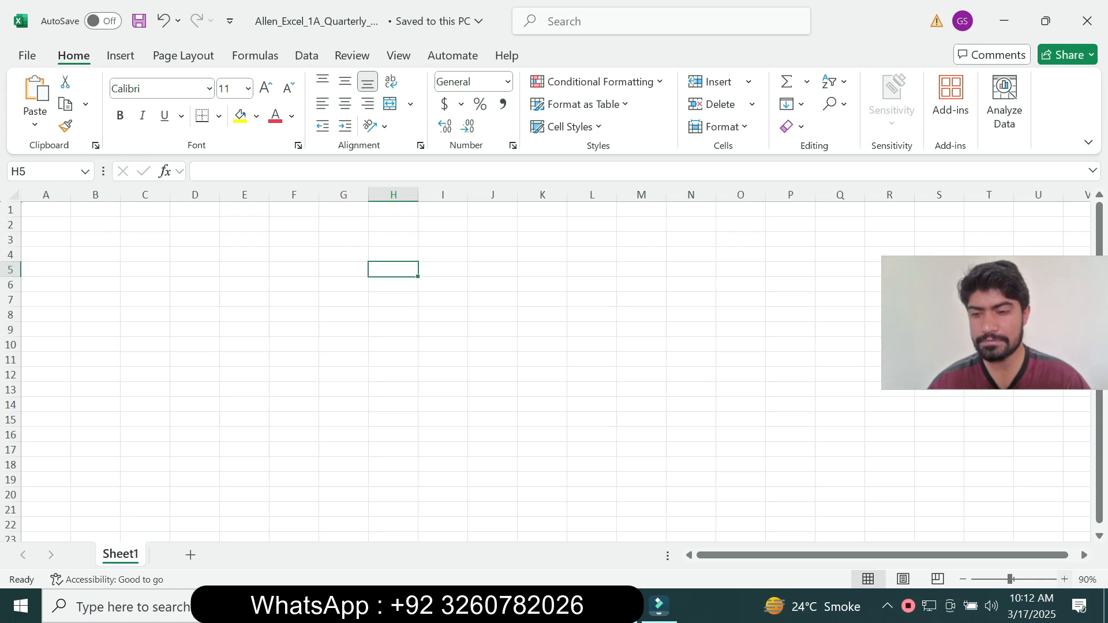
pyautogui.click(1065, 579)
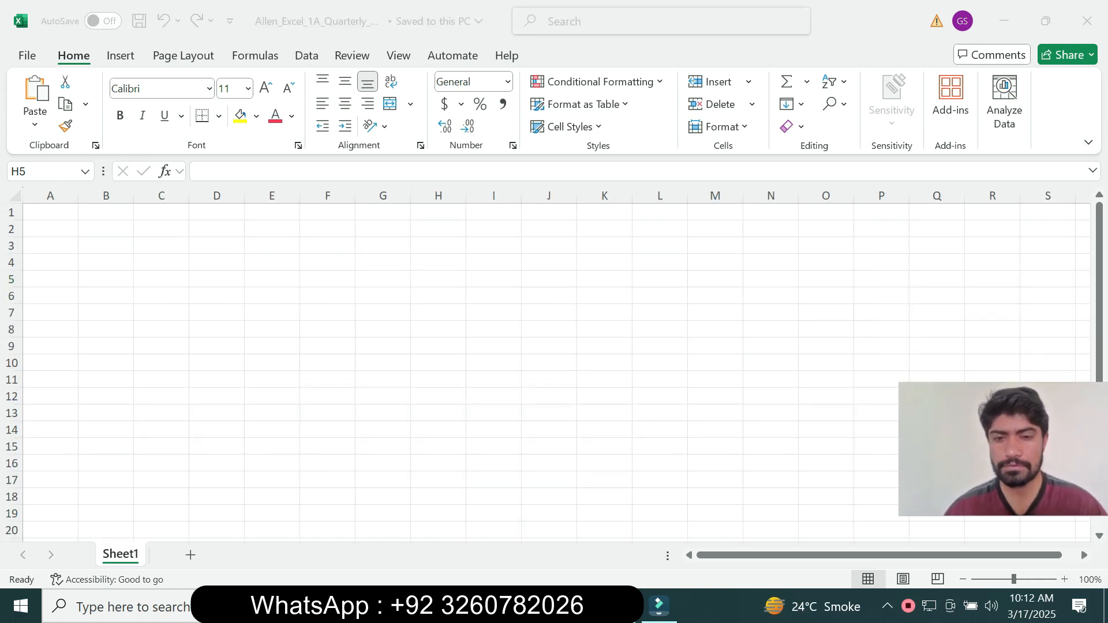
# Read on in the textbook in Chrome to step 4 and Figure 1.4, and make cell A1 active in the Excel workbook.
pyautogui.moveTo(600, 606)
pyautogui.click(598, 532)
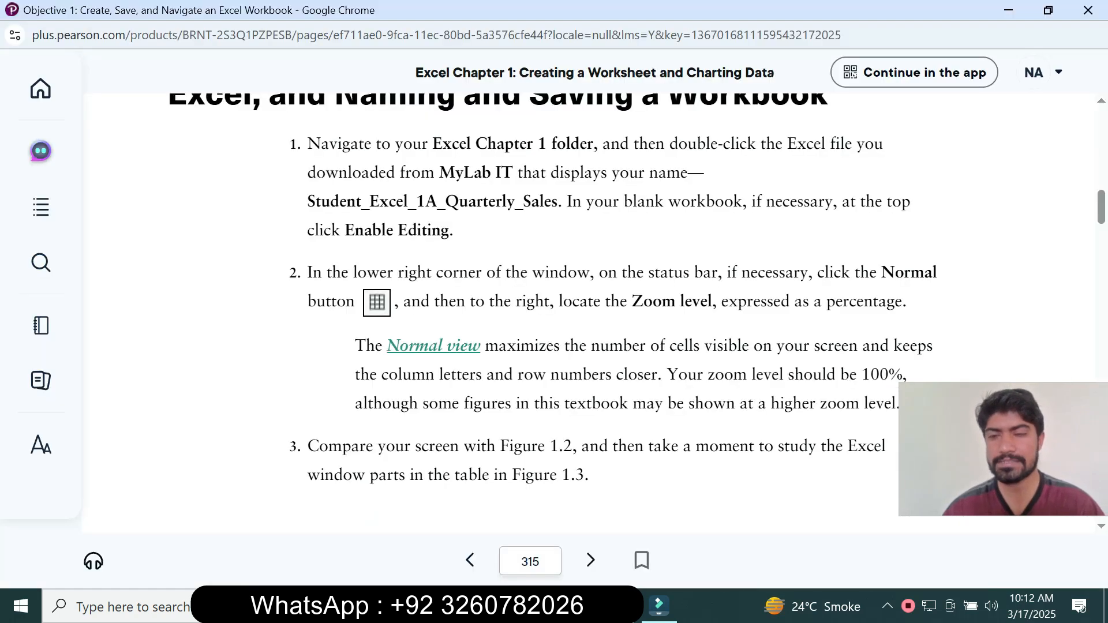
pyautogui.scroll(-1, 595, 312)
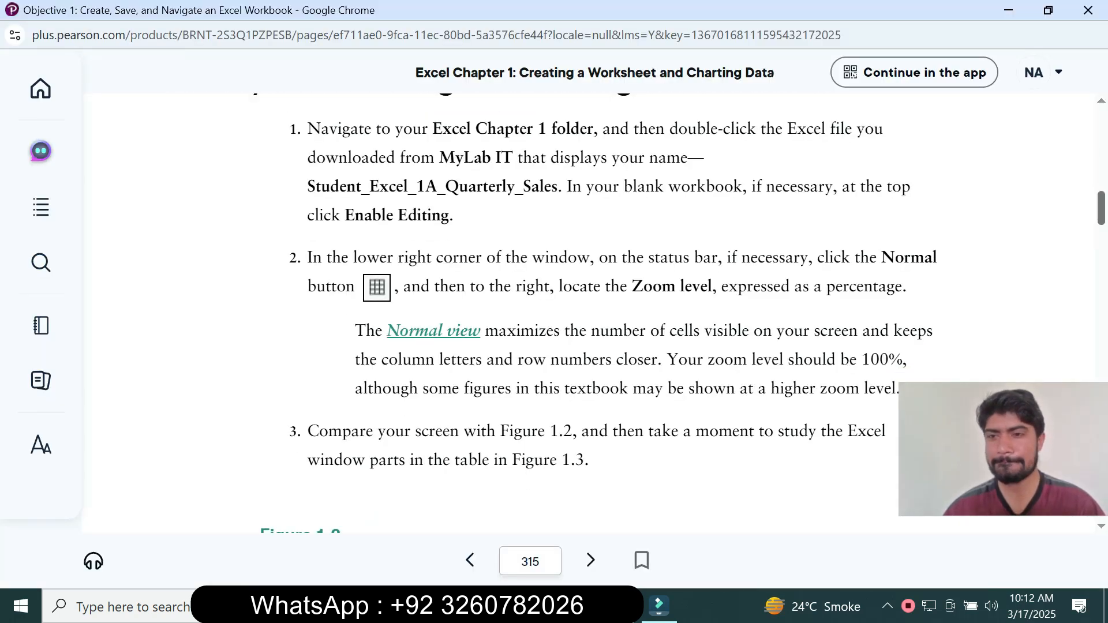
pyautogui.scroll(-20, 594, 312)
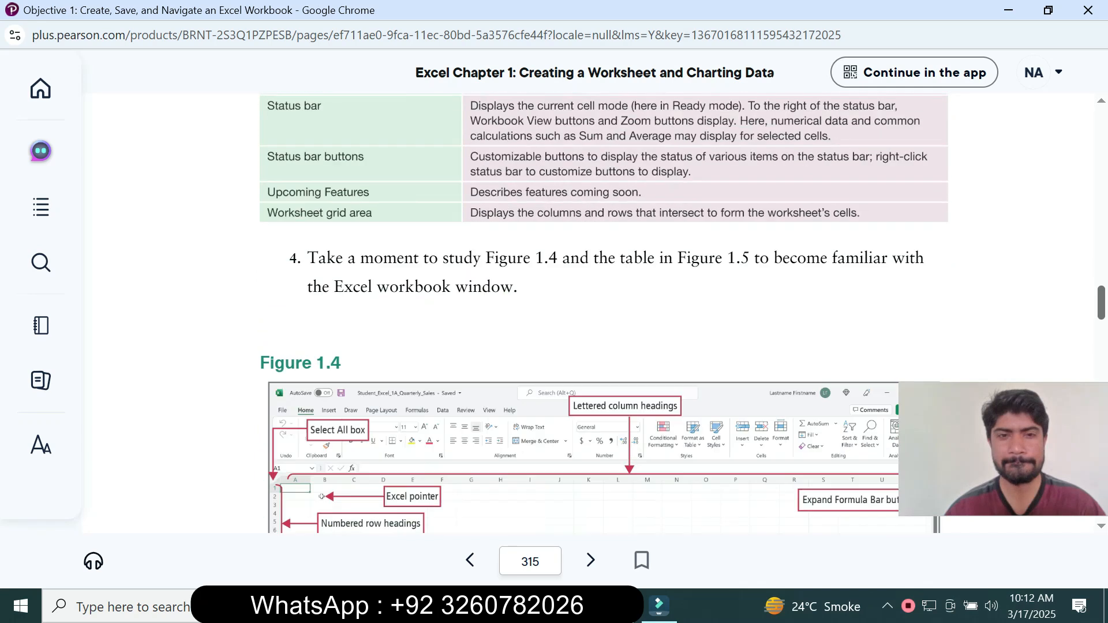
pyautogui.scroll(-1, 595, 311)
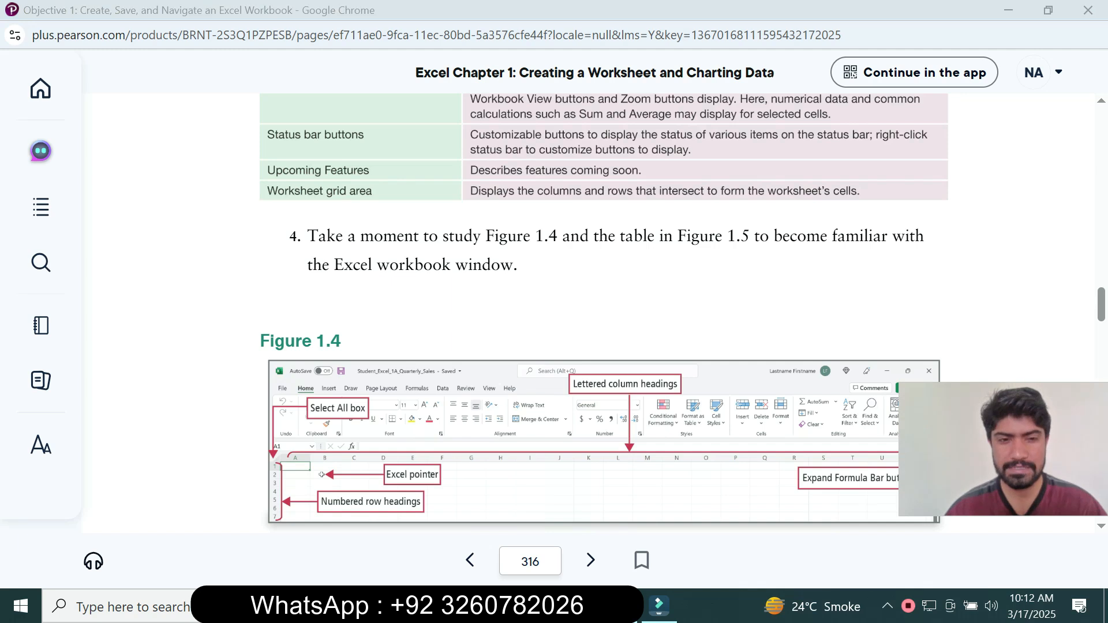
pyautogui.hotkey('alt', 'Tab')
pyautogui.click(51, 212)
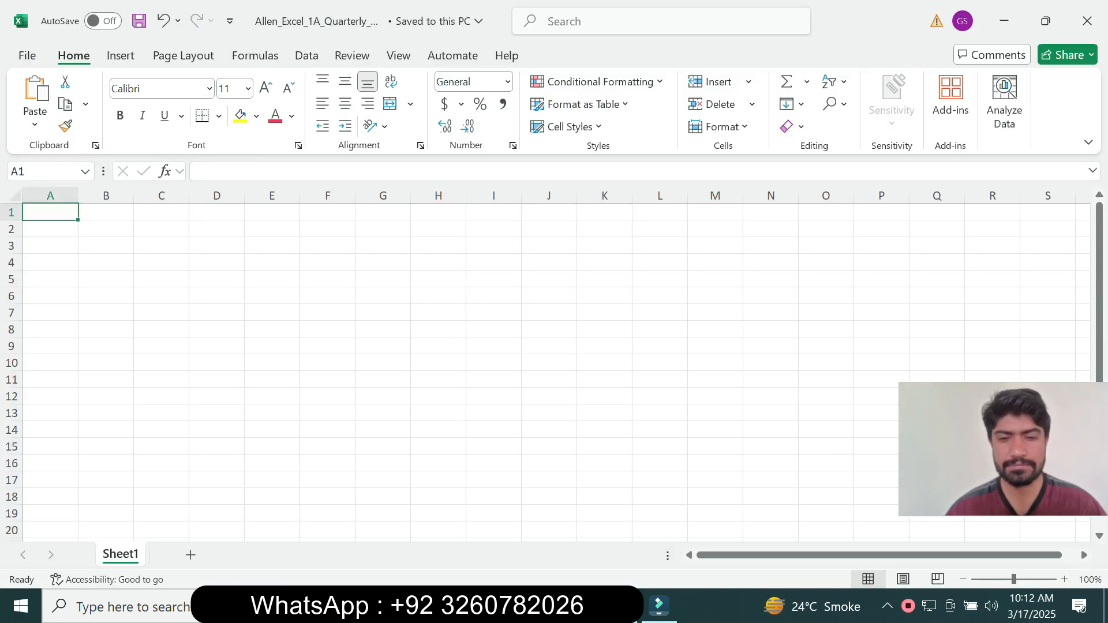
# Read steps 5 and 6 of Activity 1.01 in the textbook about scrolling horizontally, and compare them with the workbook window.
pyautogui.moveTo(527, 606)
pyautogui.click(618, 522)
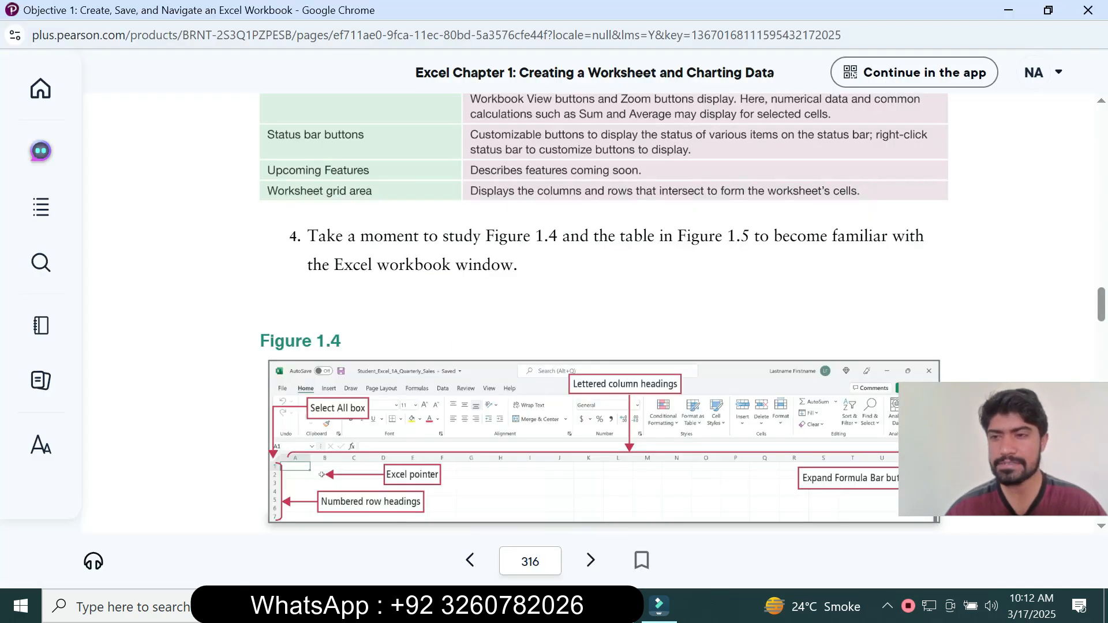
pyautogui.scroll(-10, 578, 312)
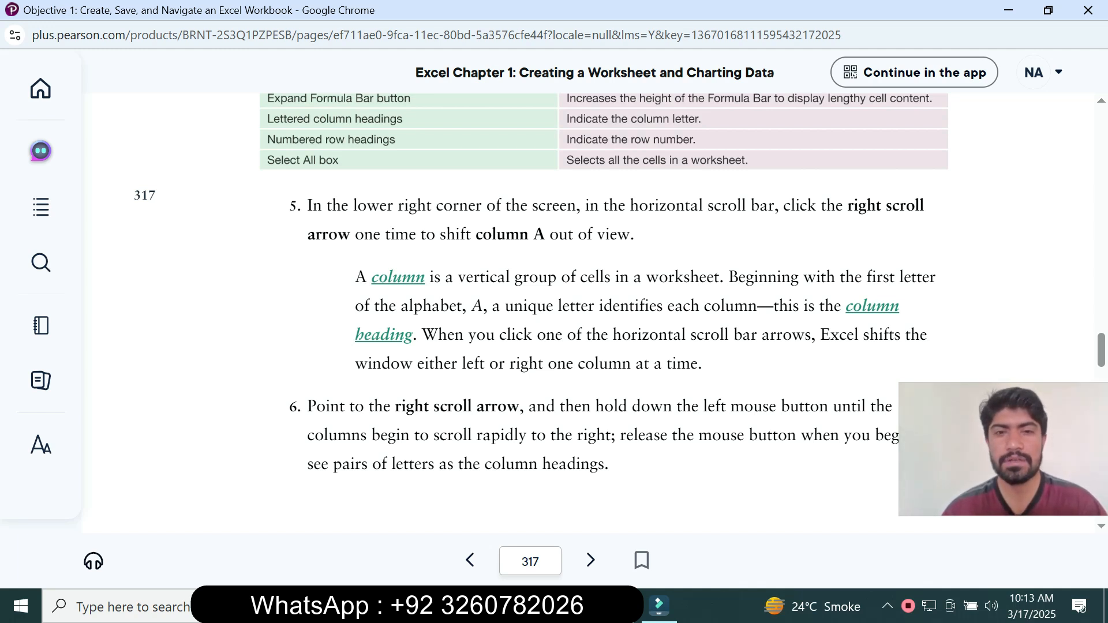
pyautogui.click(532, 606)
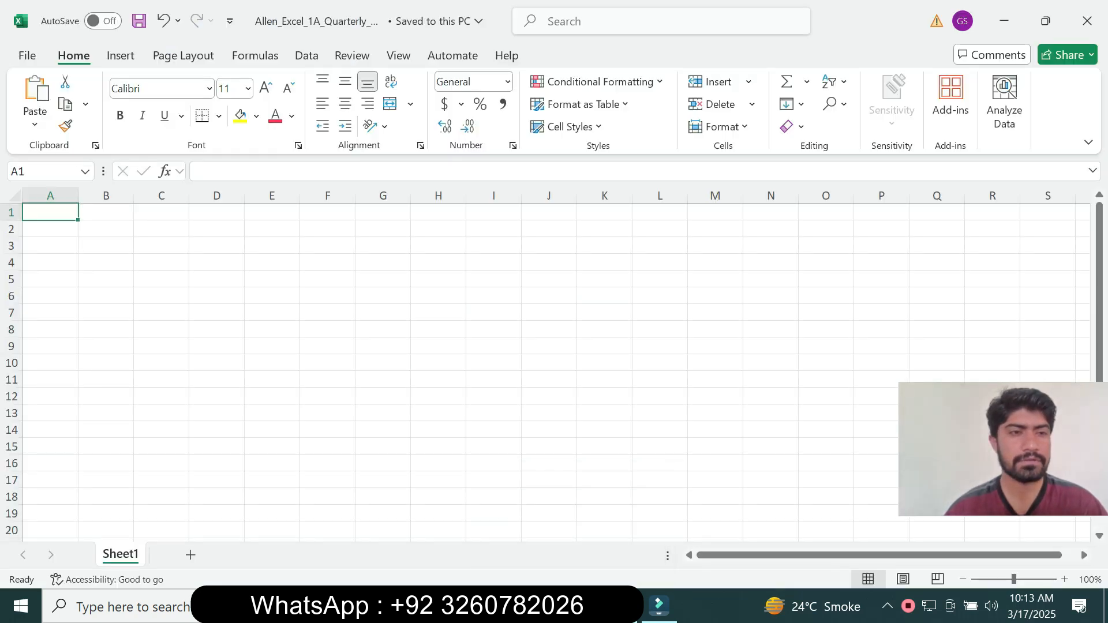
pyautogui.moveTo(523, 606)
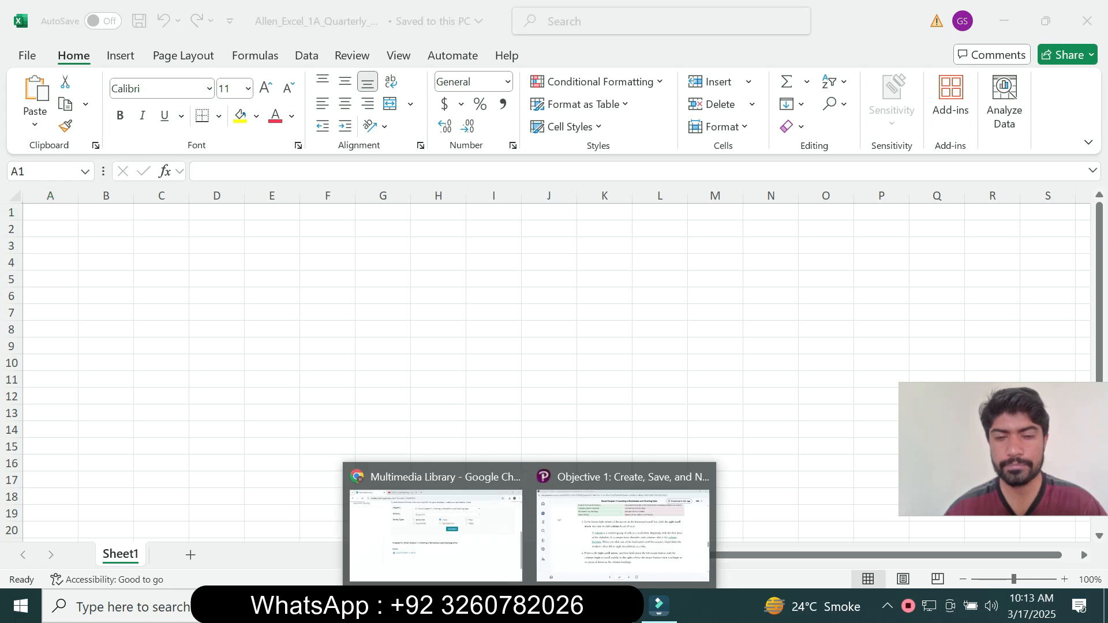
pyautogui.click(621, 522)
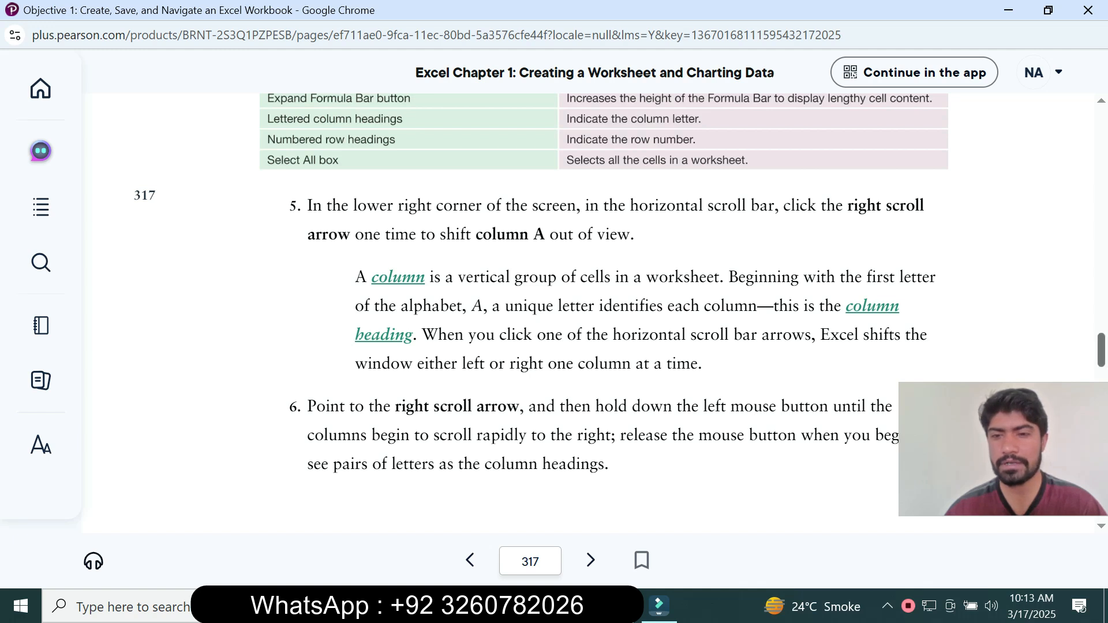
# Read steps 6 to 11 of Activity 1.01 in the textbook, up to the worksheet title for cell A1, and check the workbook's active cell.
pyautogui.scroll(-3, 594, 313)
pyautogui.scroll(-1, 595, 314)
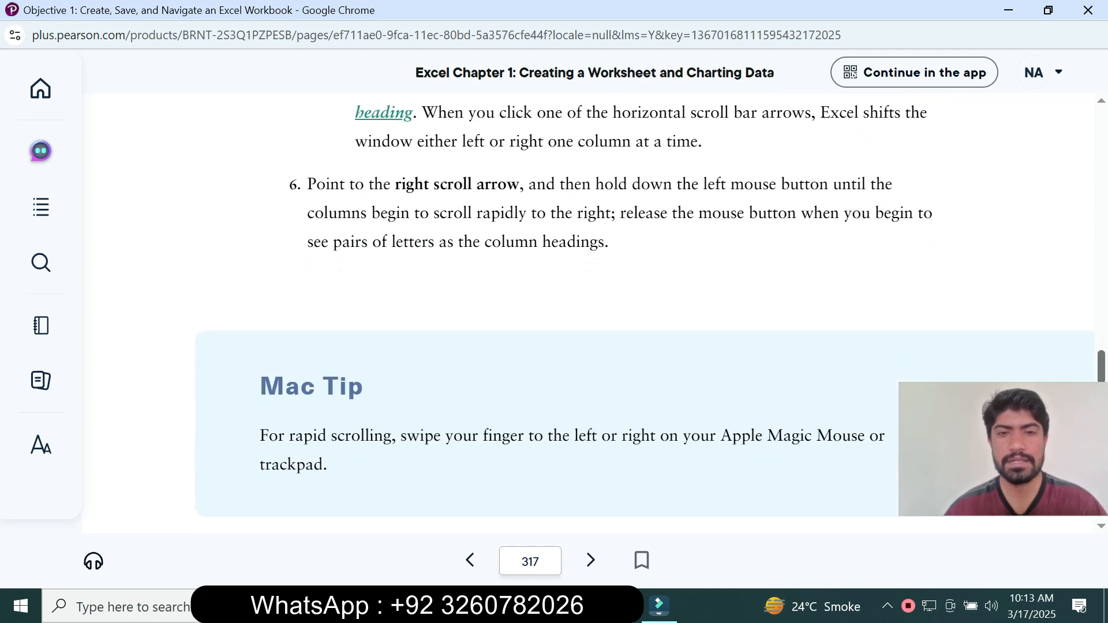
pyautogui.scroll(-10, 595, 314)
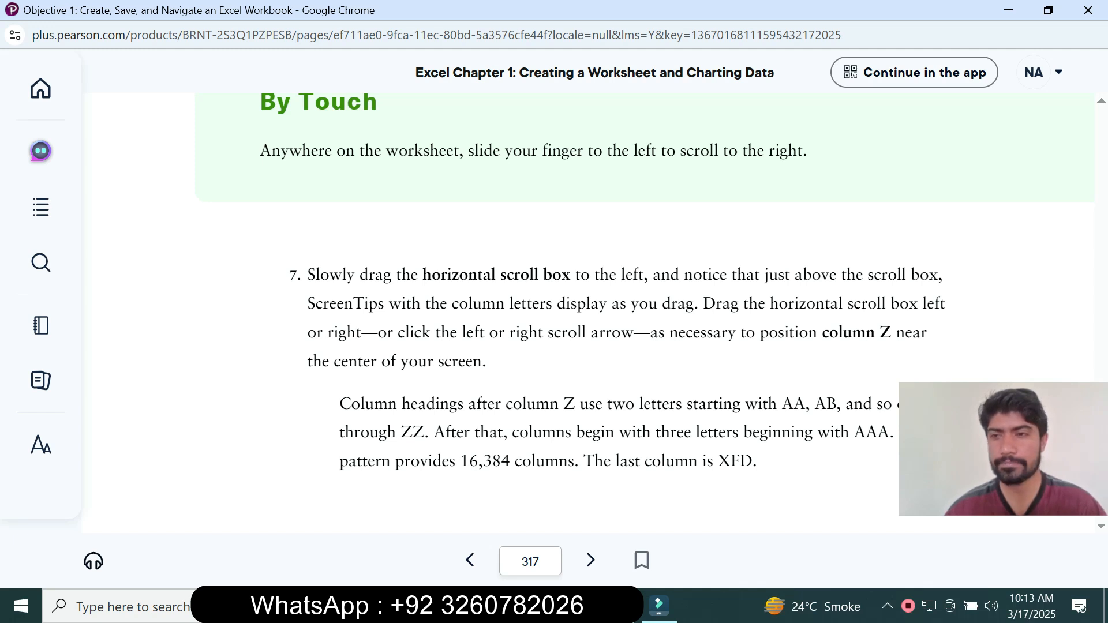
pyautogui.press('pageup')
pyautogui.press('pagedown')
pyautogui.press('pagedown')
pyautogui.press('pagedown')
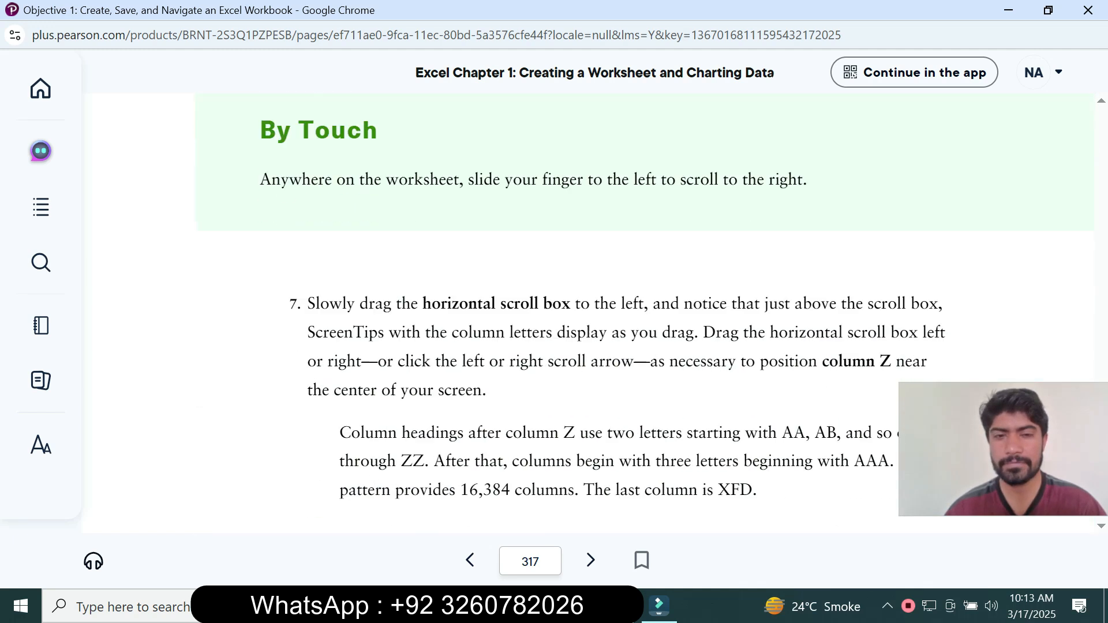
pyautogui.scroll(-2, 613, 313)
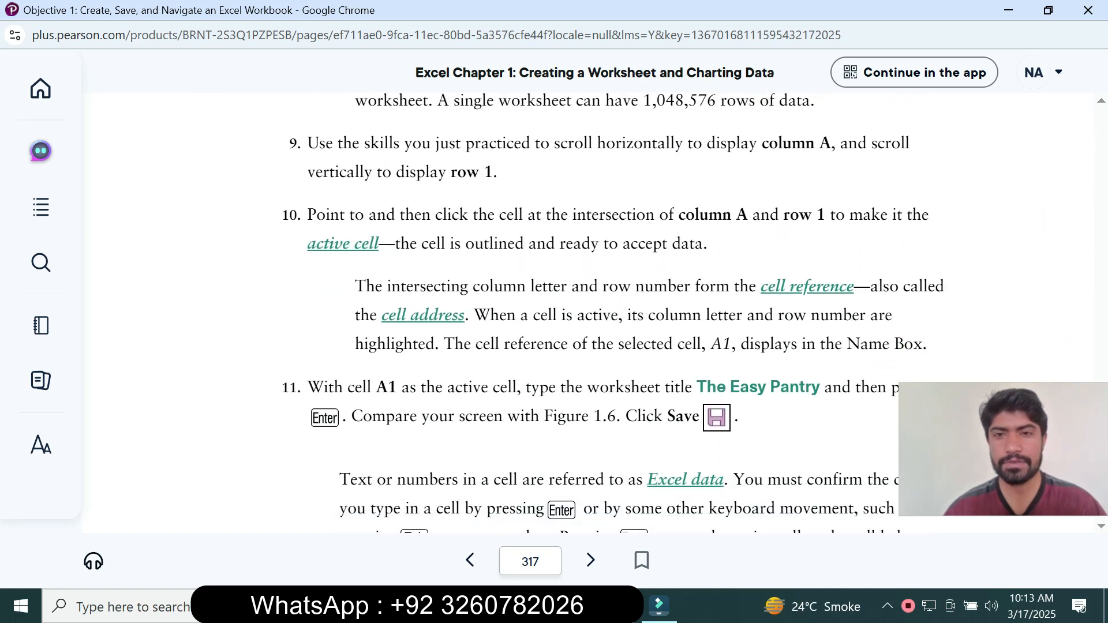
pyautogui.scroll(-2, 613, 313)
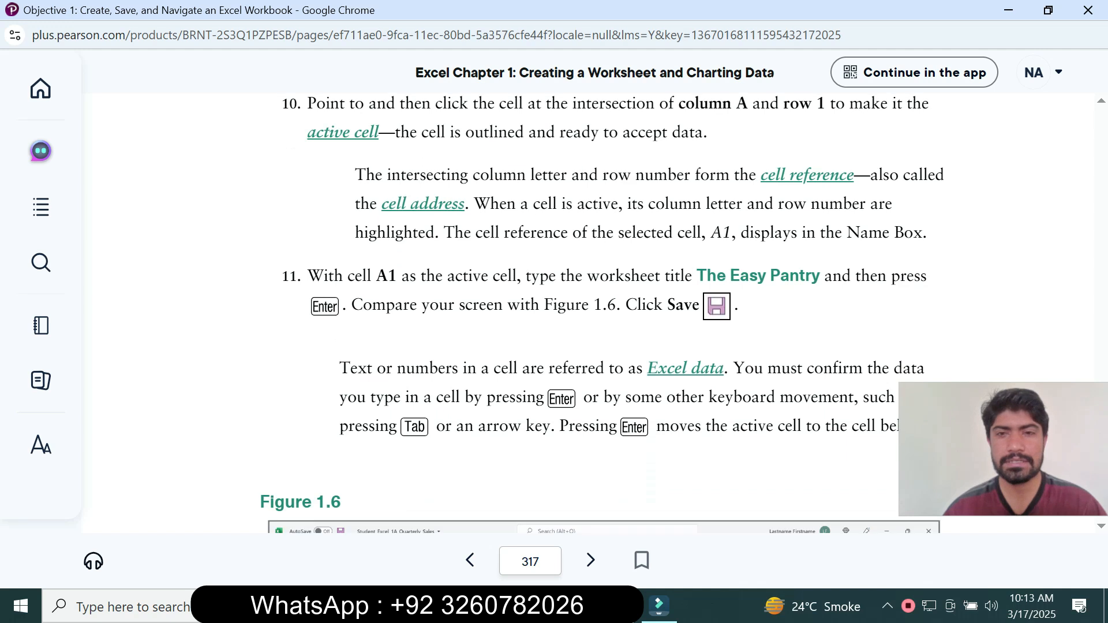
pyautogui.scroll(-1, 613, 313)
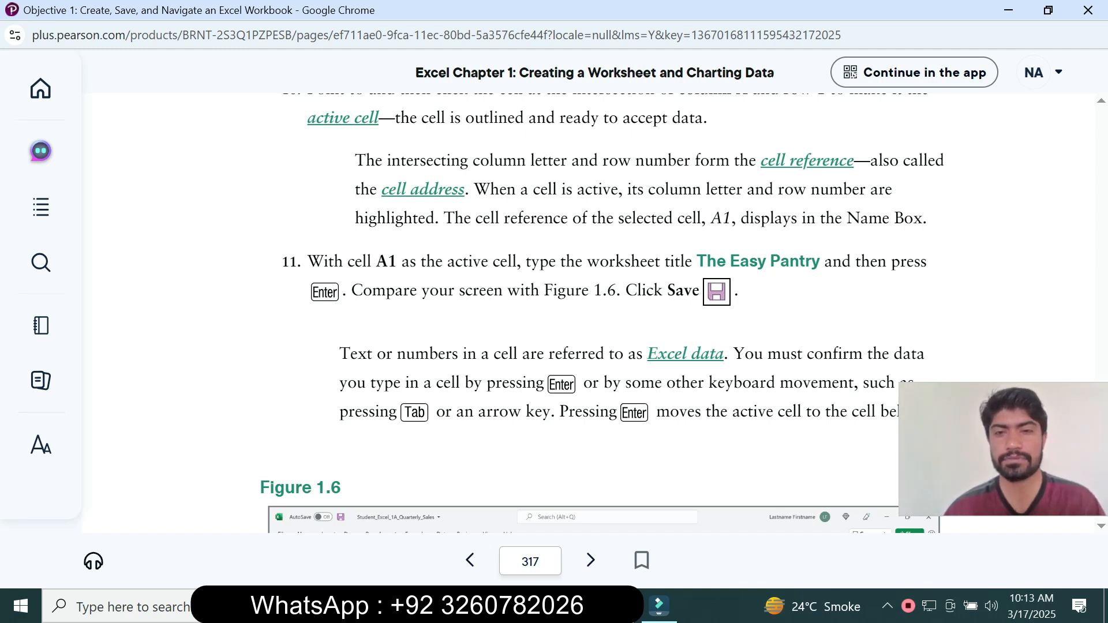
pyautogui.hotkey('alt', 'Tab')
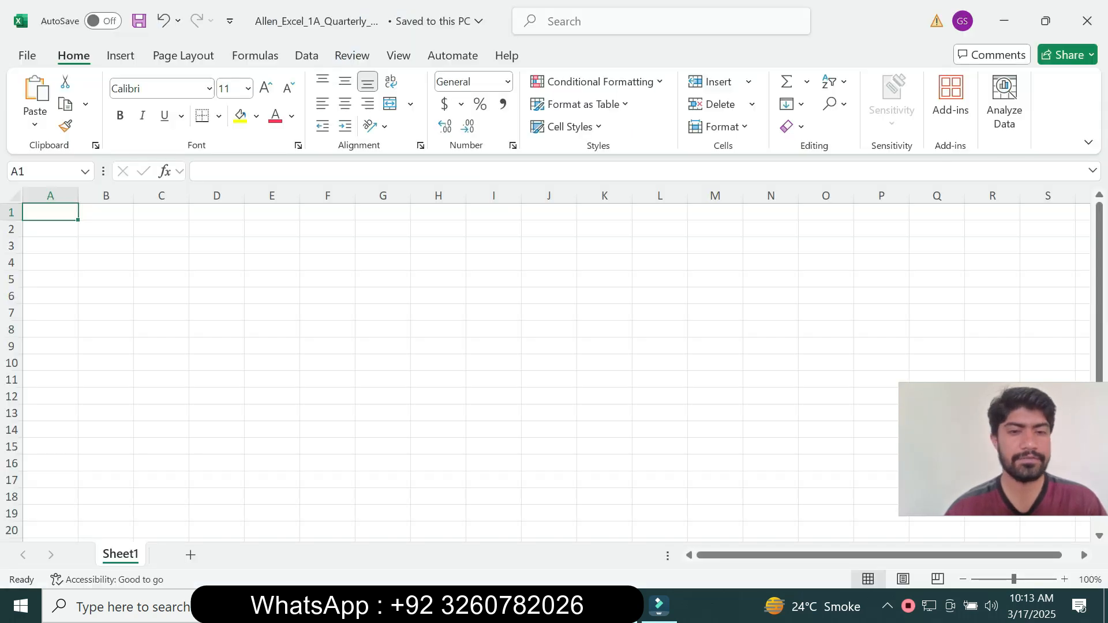
pyautogui.moveTo(529, 606)
pyautogui.click(624, 520)
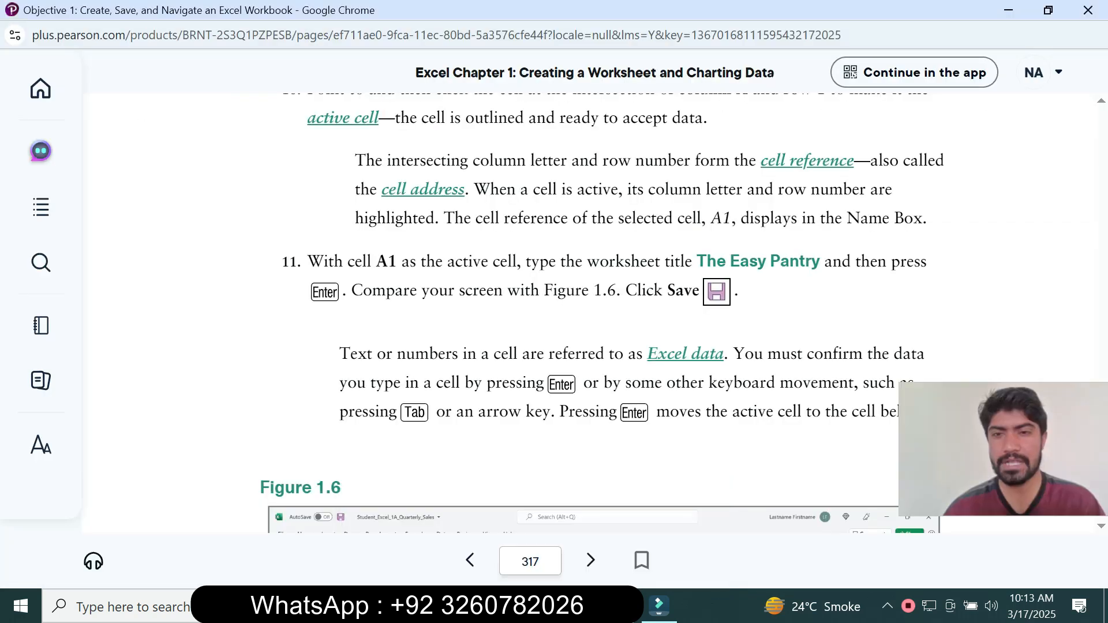
# Copy the title The Easy Pantry from step 11 of the textbook and enter it in cell A1 of the Excel workbook.
pyautogui.moveTo(698, 261); pyautogui.dragTo(820, 263)
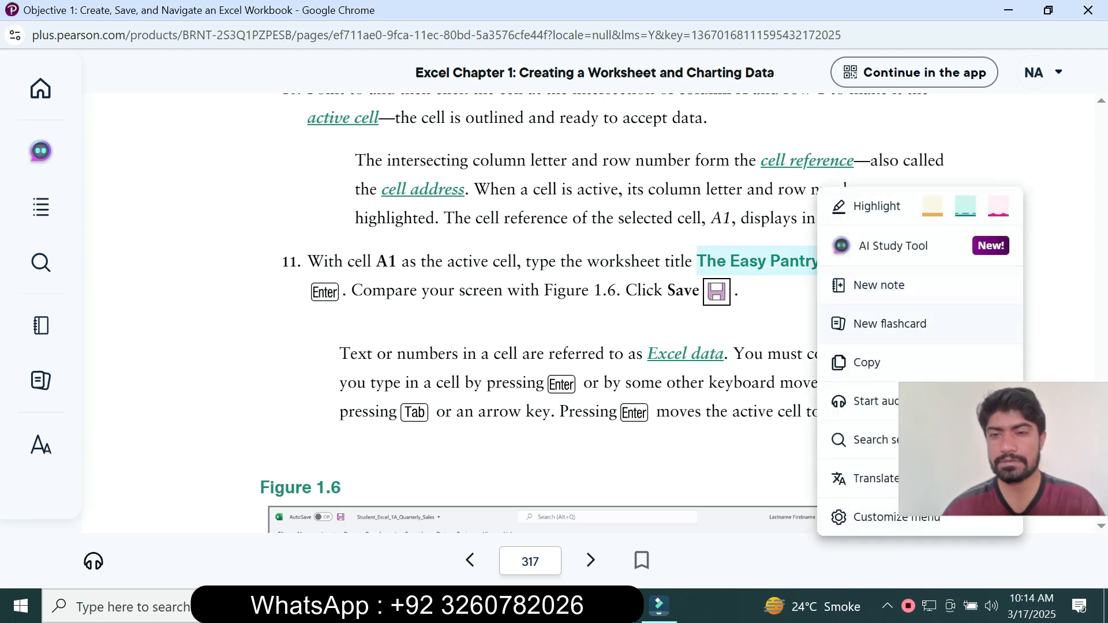
pyautogui.press('Escape')
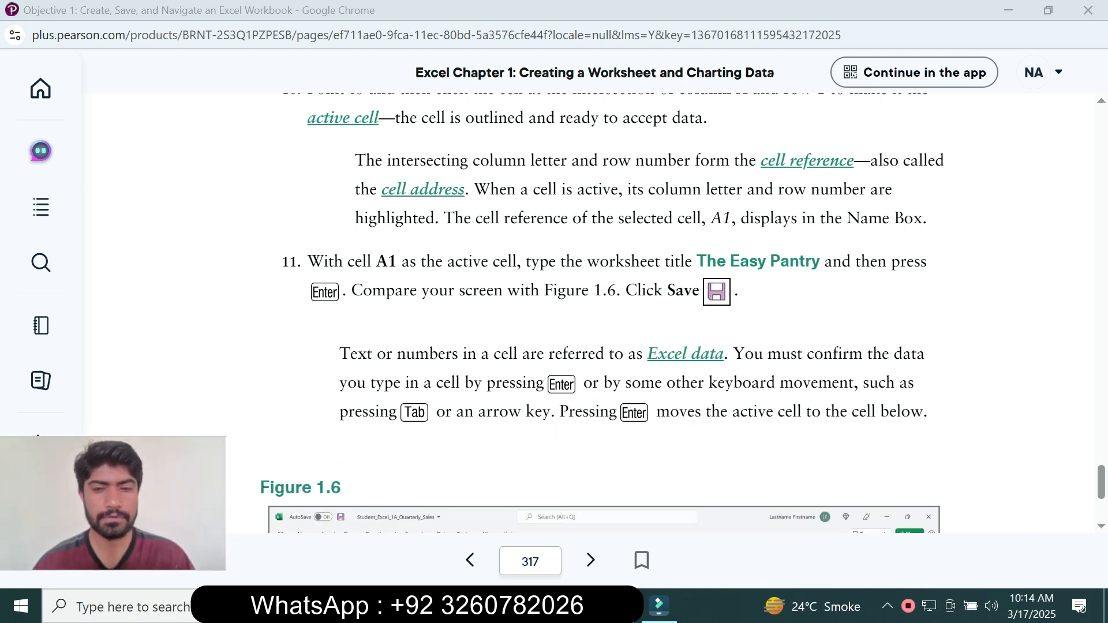
pyautogui.scroll(-3, 683, 313)
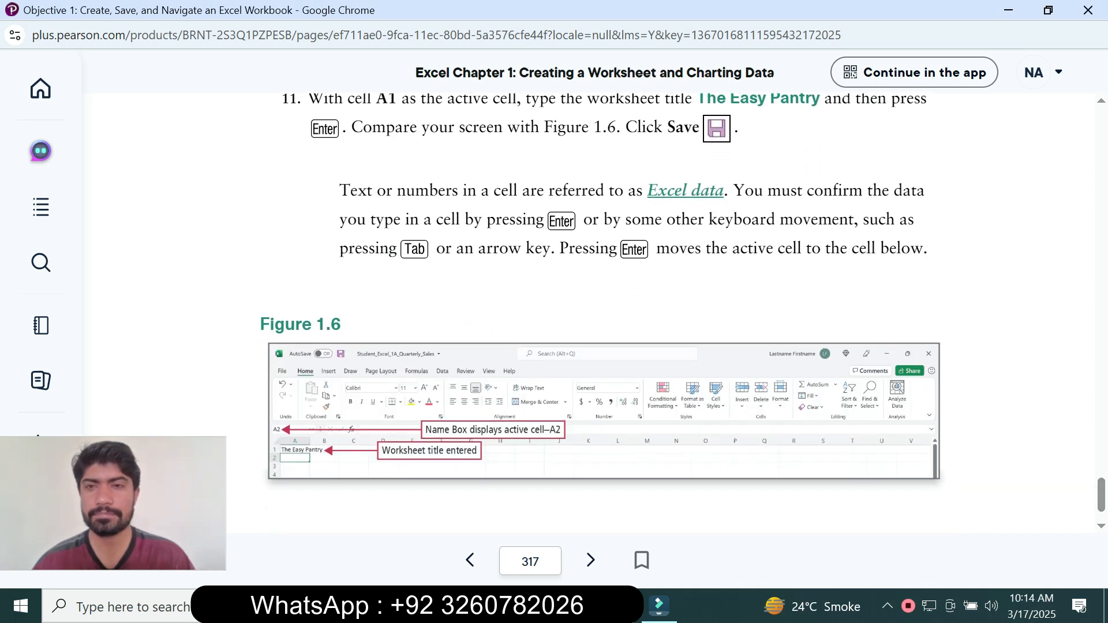
pyautogui.hotkey('alt', 'Tab')
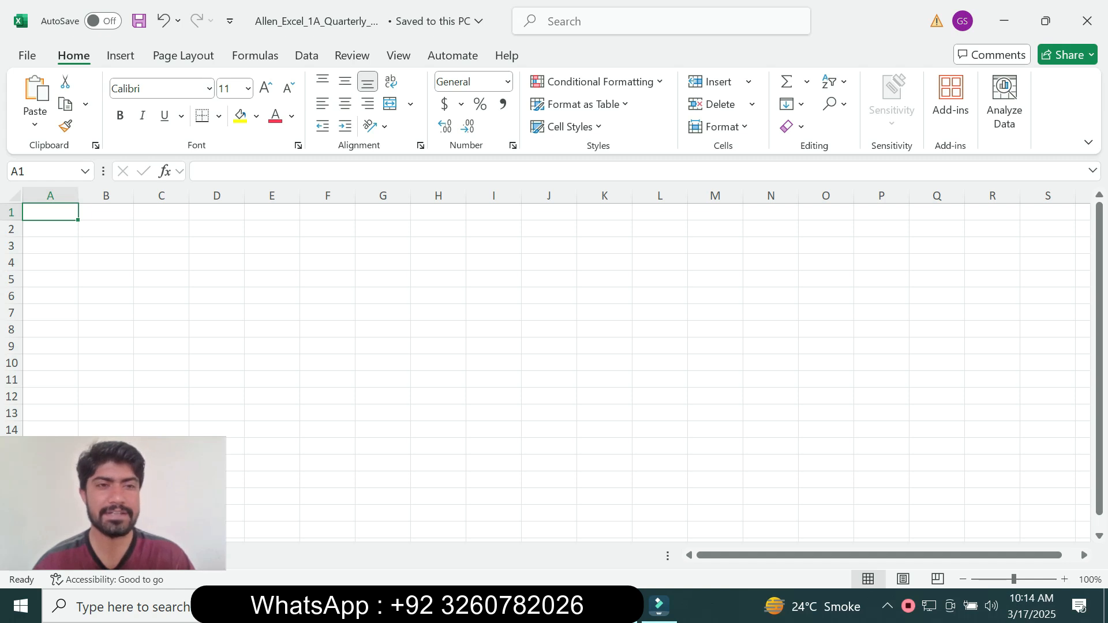
pyautogui.write('The Easy Pantry')
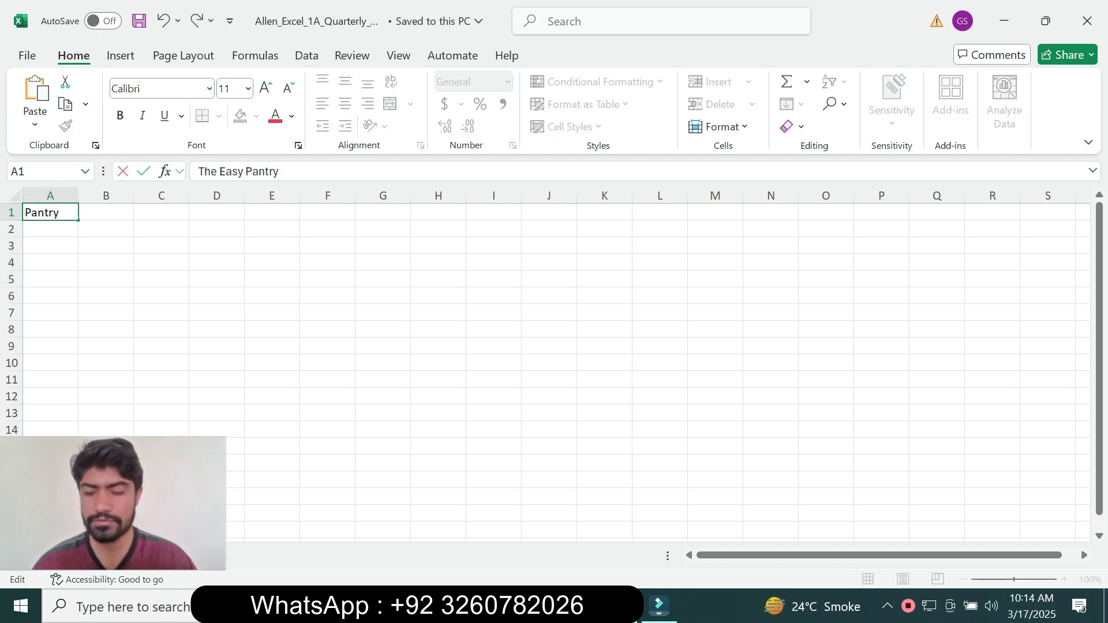
pyautogui.press('Return')
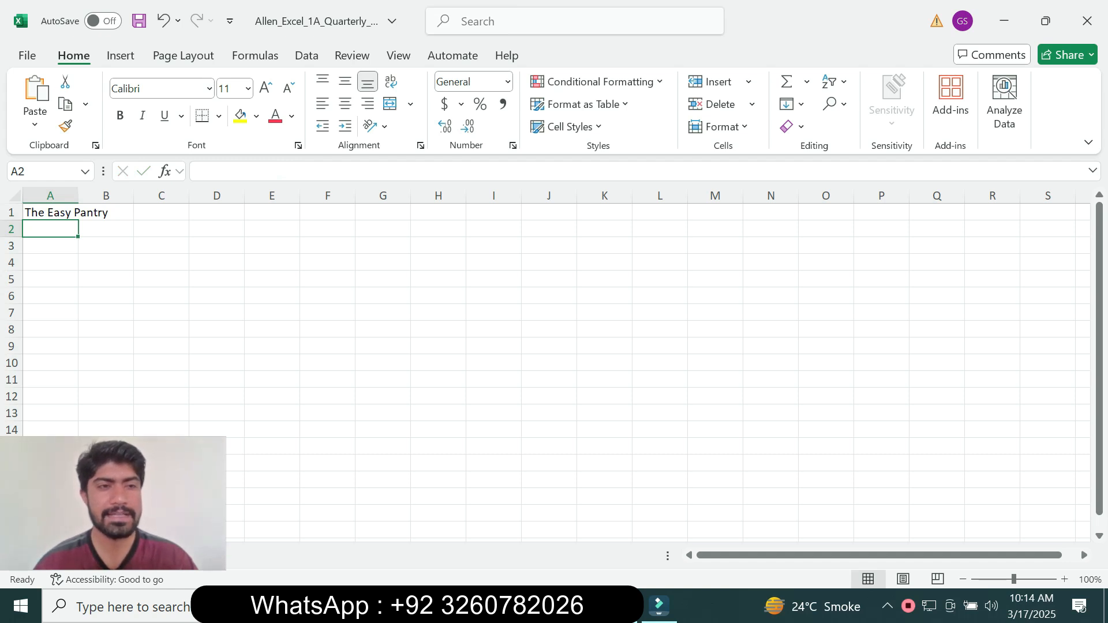
# Switch to the textbook in Chrome, go on to Objective 2 on page 318, and copy the subtitle Third Quarter Sales for Fruit Spreads from step 2.
pyautogui.moveTo(531, 606)
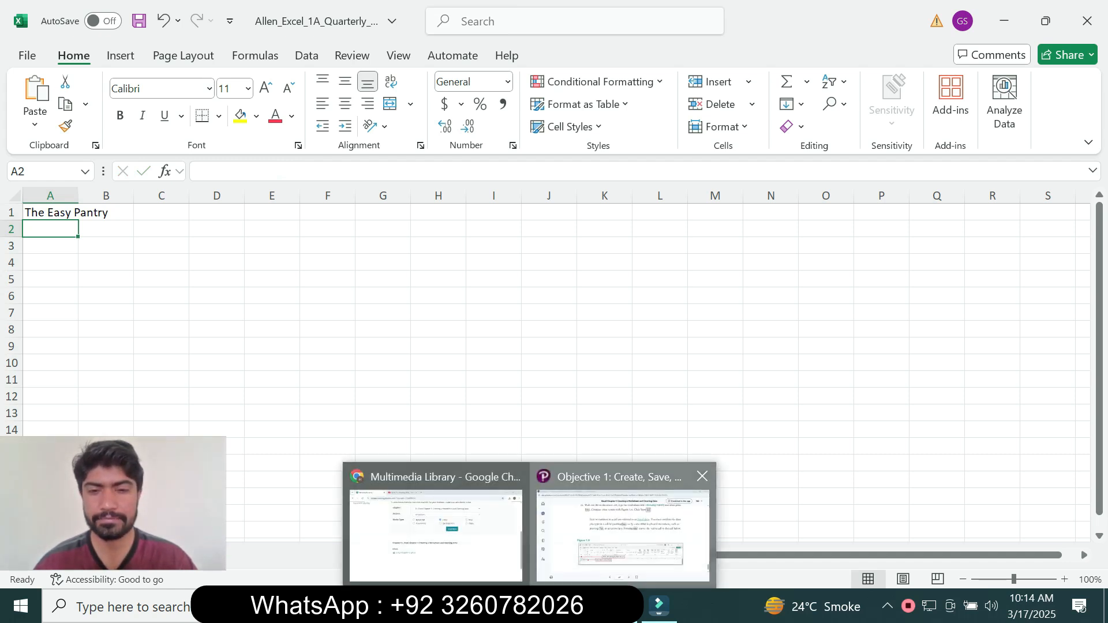
pyautogui.click(623, 519)
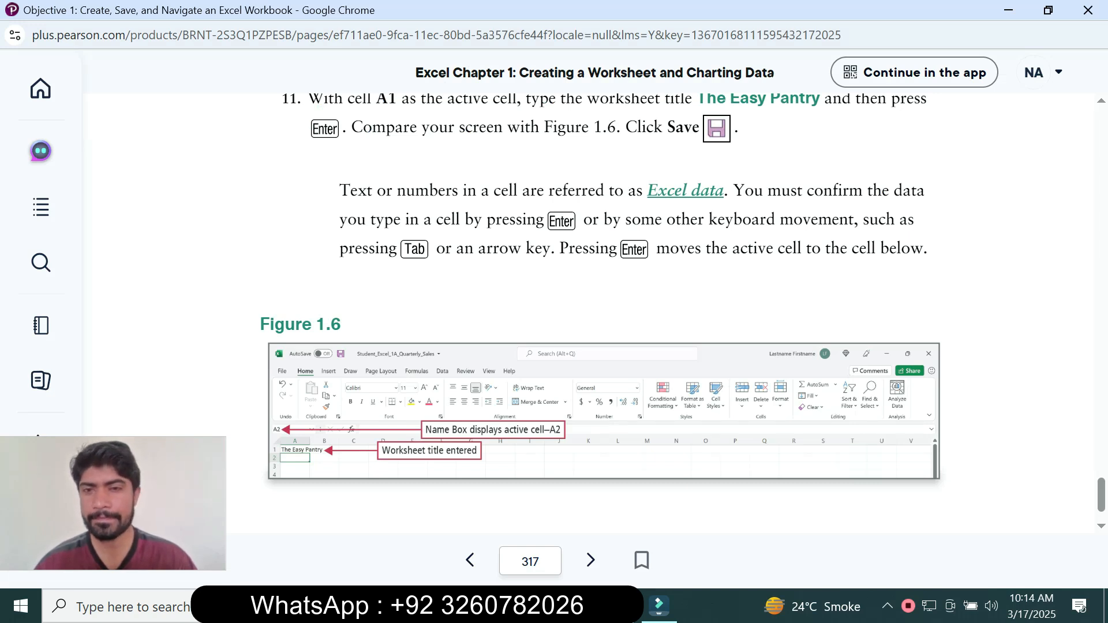
pyautogui.scroll(-1, 682, 306)
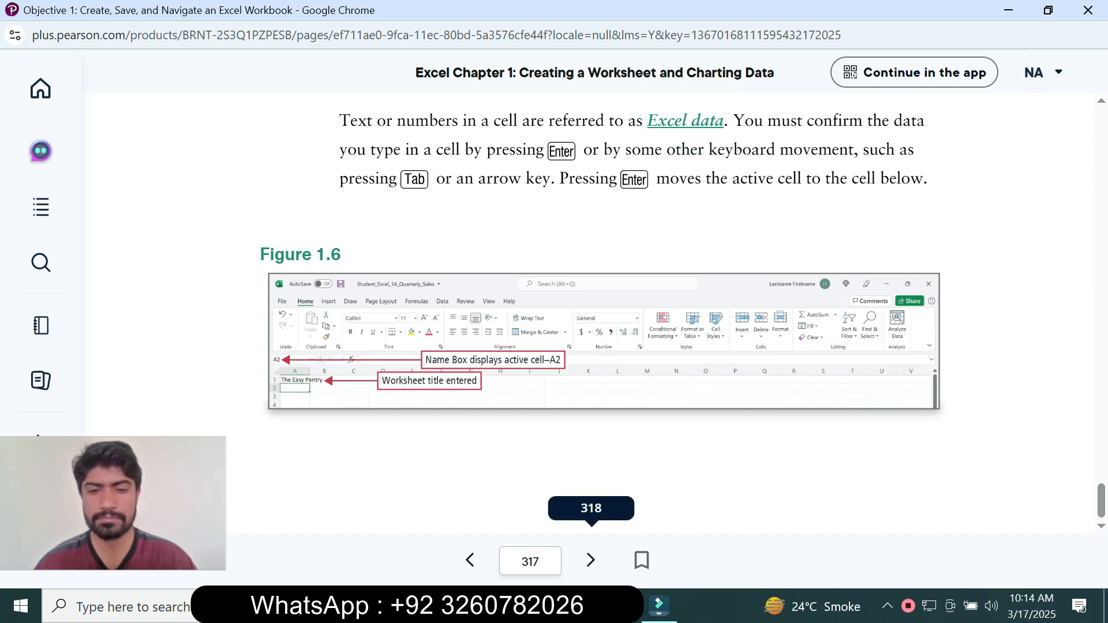
pyautogui.click(590, 560)
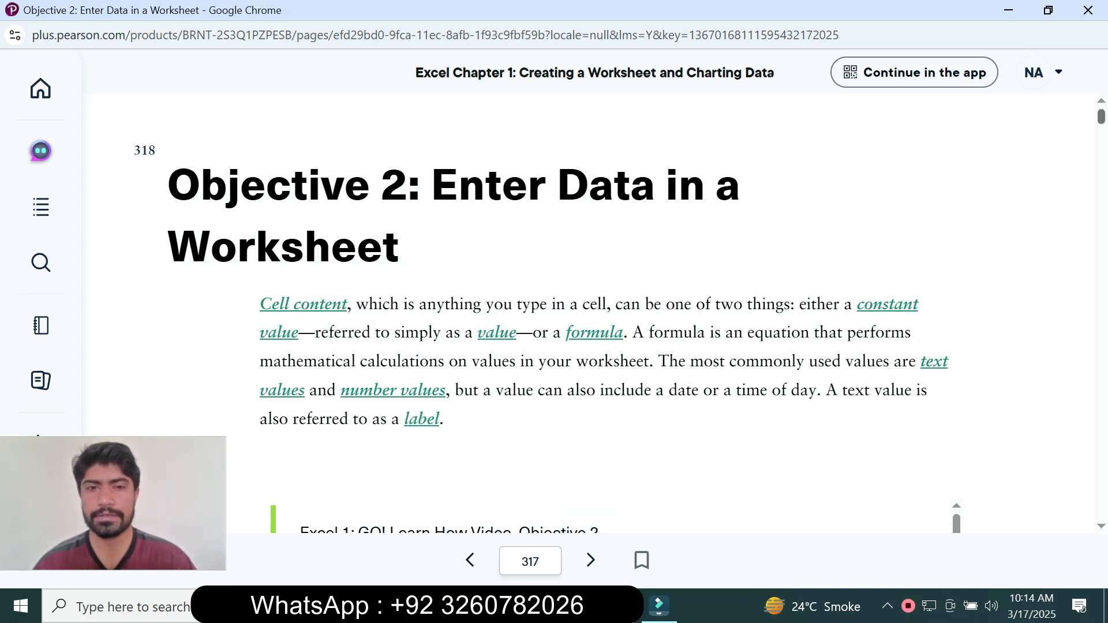
pyautogui.scroll(-15, 589, 312)
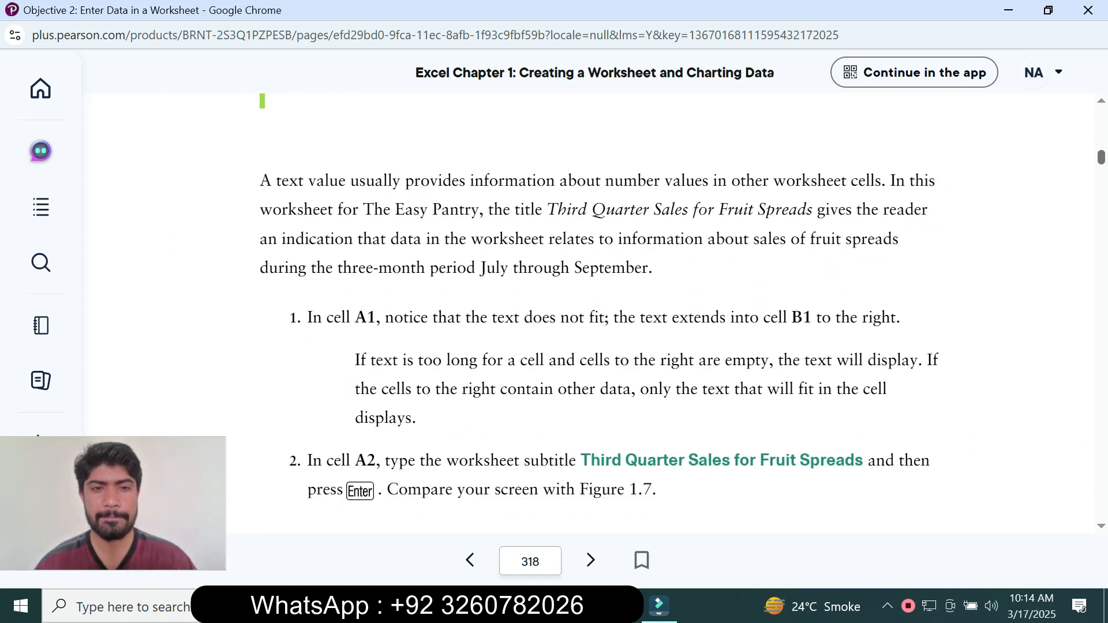
pyautogui.scroll(-2, 588, 312)
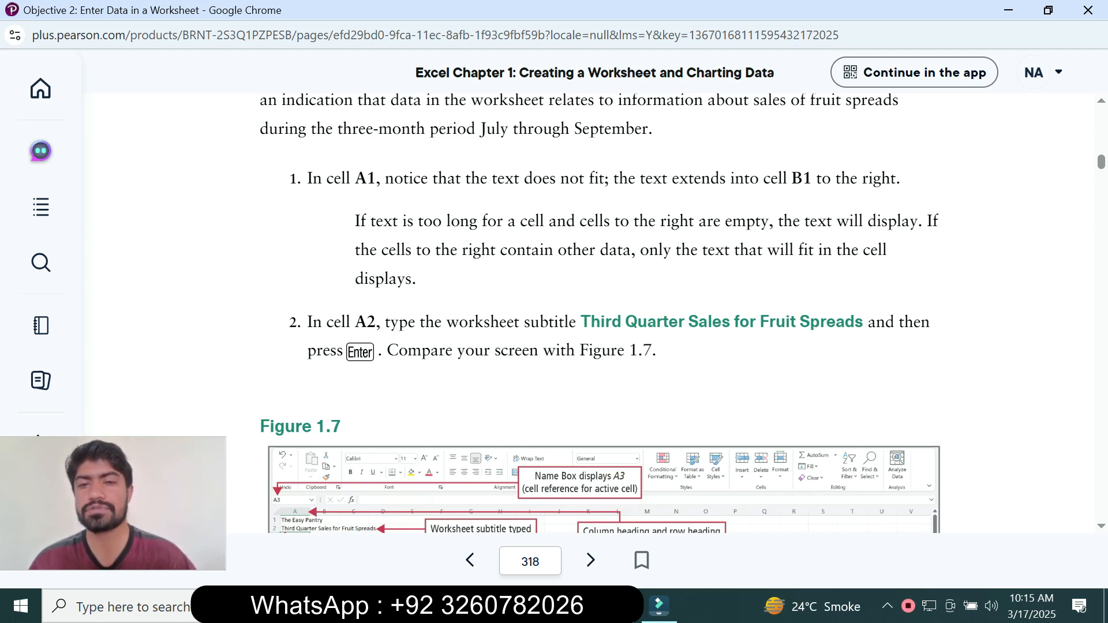
pyautogui.moveTo(581, 322); pyautogui.dragTo(864, 322)
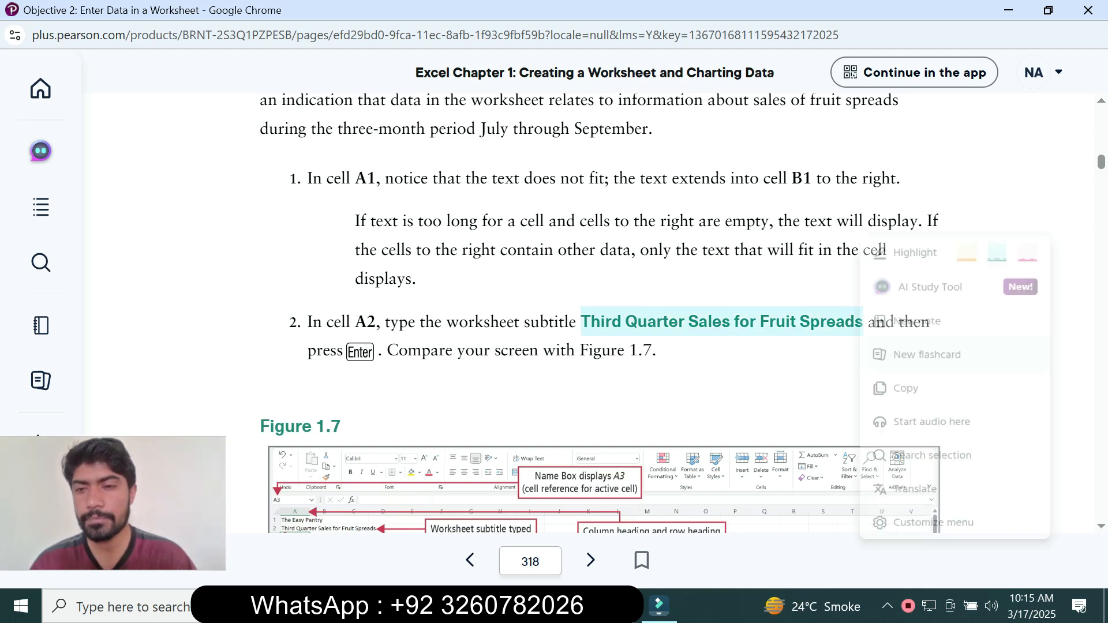
pyautogui.click(910, 410)
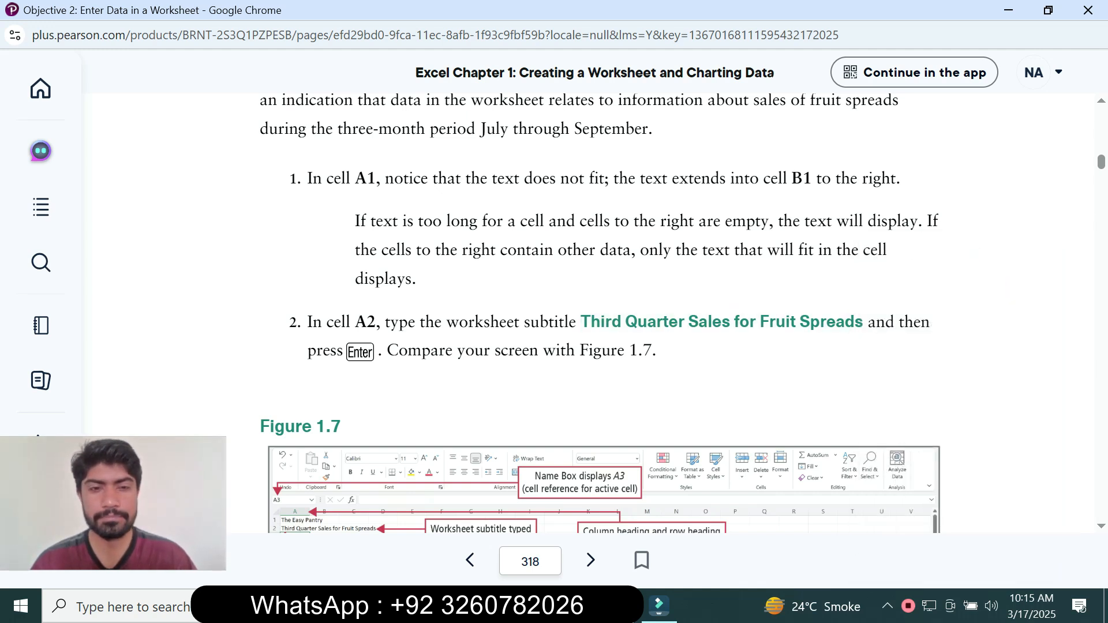
# Switch to the Excel workbook and paste the subtitle Third Quarter Sales for Fruit Spreads into cell A2.
pyautogui.hotkey('alt', 'Tab')
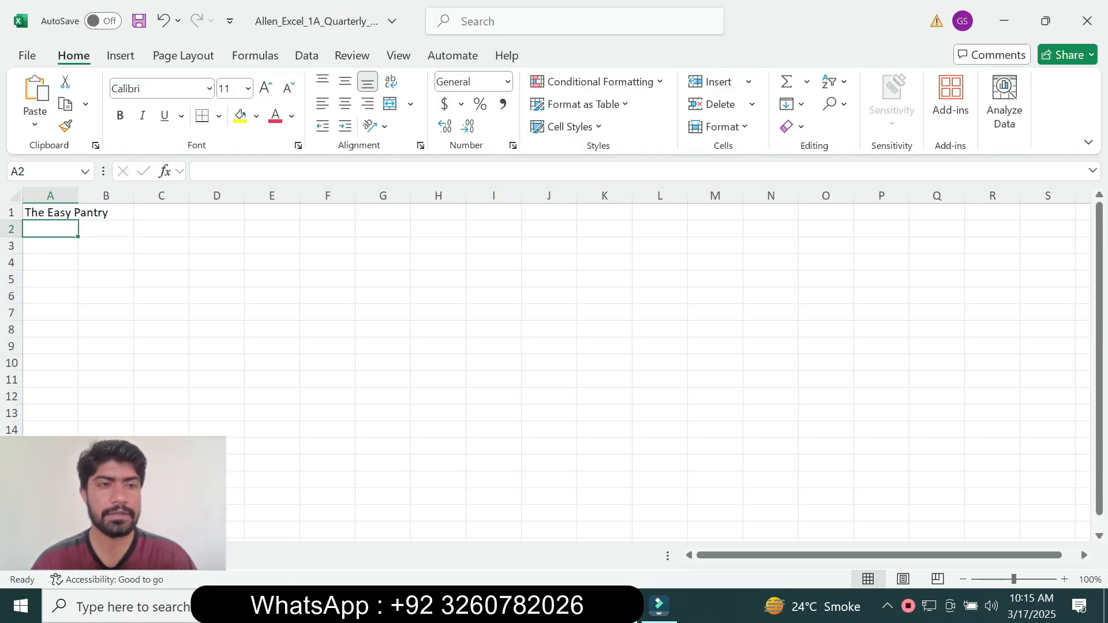
pyautogui.click(199, 171)
pyautogui.hotkey('ctrl', 'v')
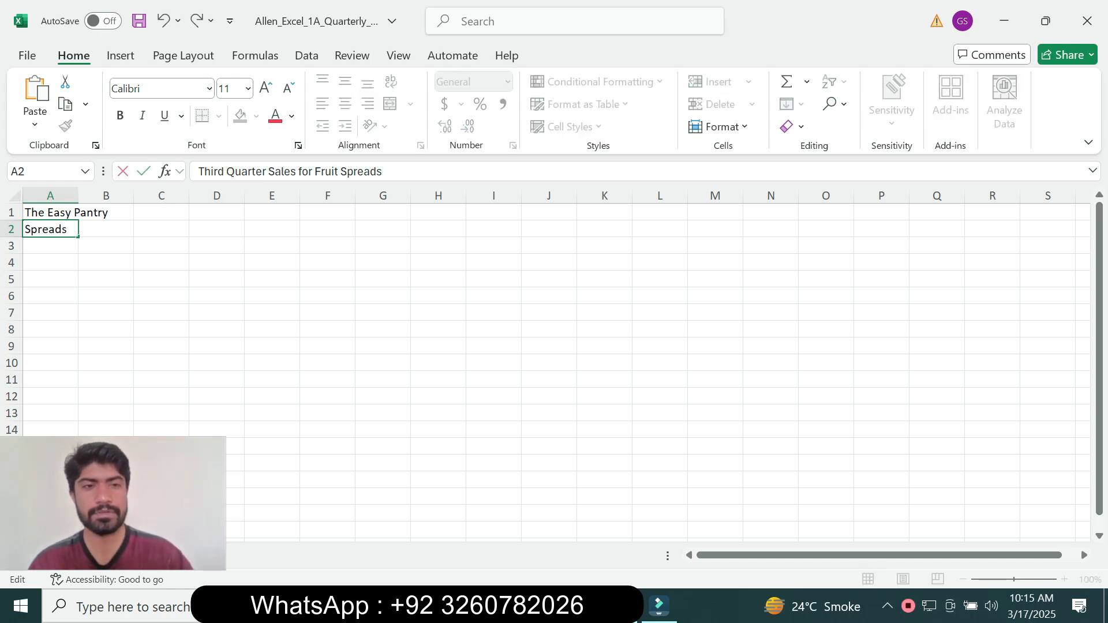
pyautogui.press('Return')
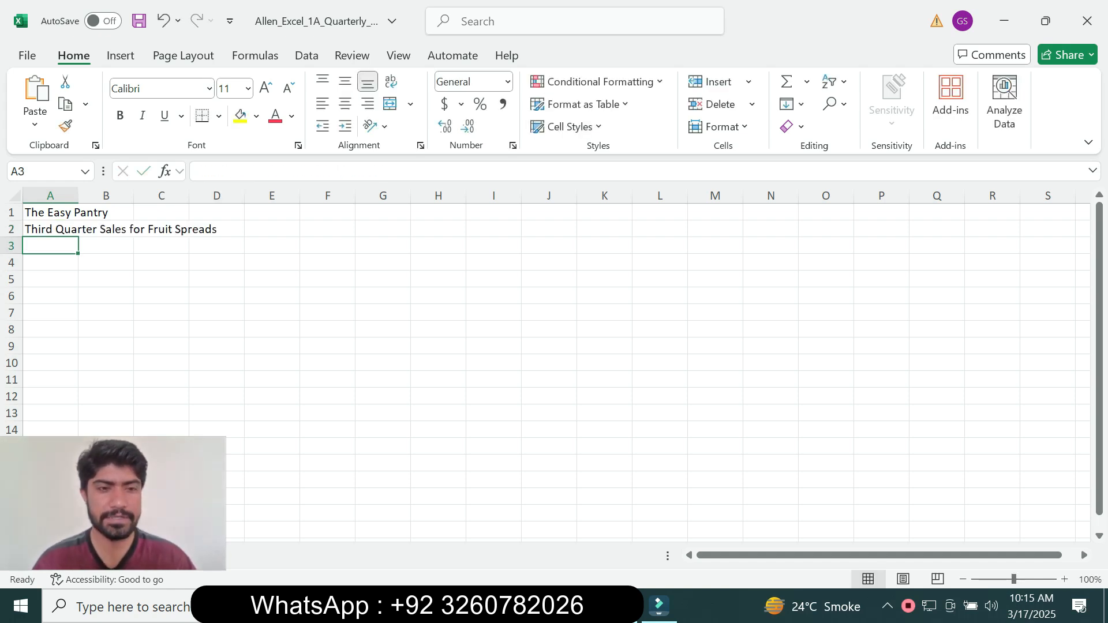
# Switch to the textbook in Chrome and read the Objective 2 instructions on the row titles for cells A4 to A8 and the July entry in B3.
pyautogui.moveTo(531, 606)
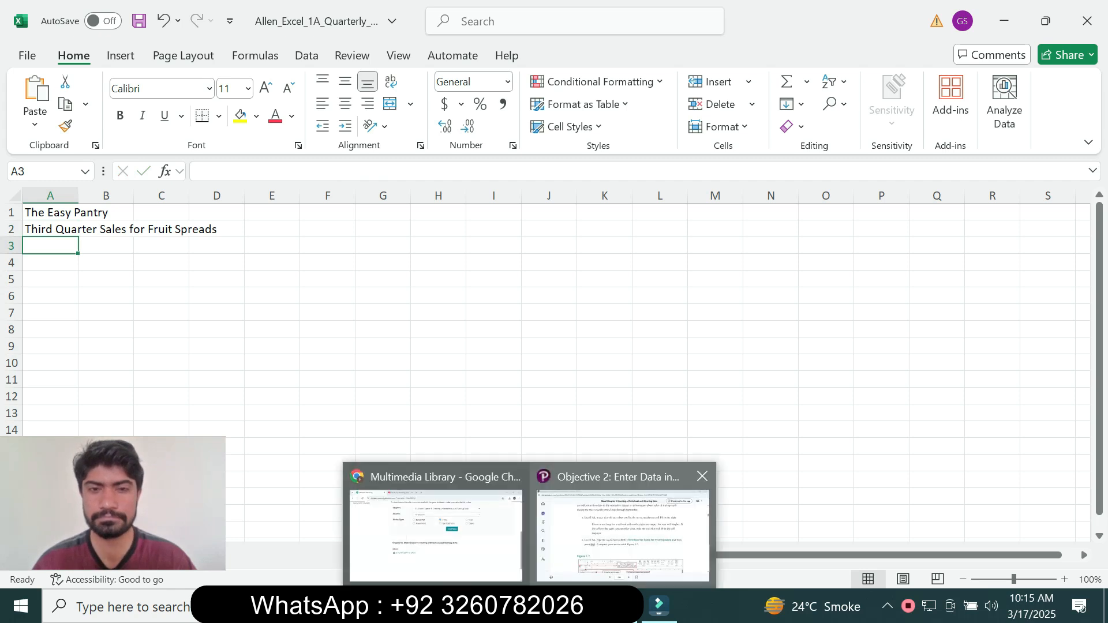
pyautogui.click(626, 525)
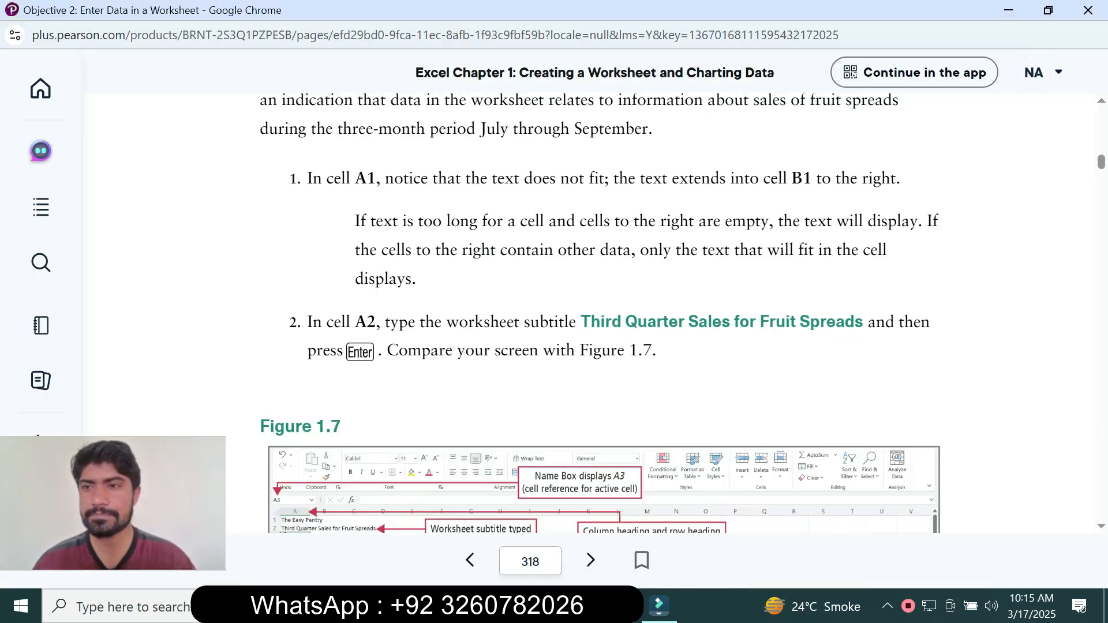
pyautogui.scroll(-7, 600, 312)
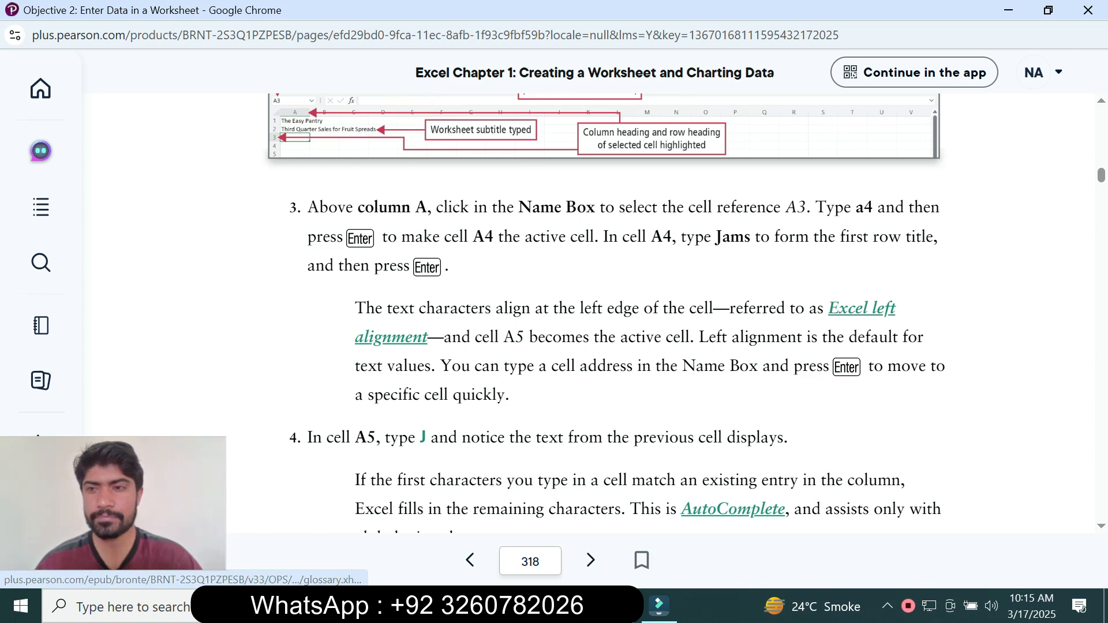
pyautogui.scroll(-8, 645, 314)
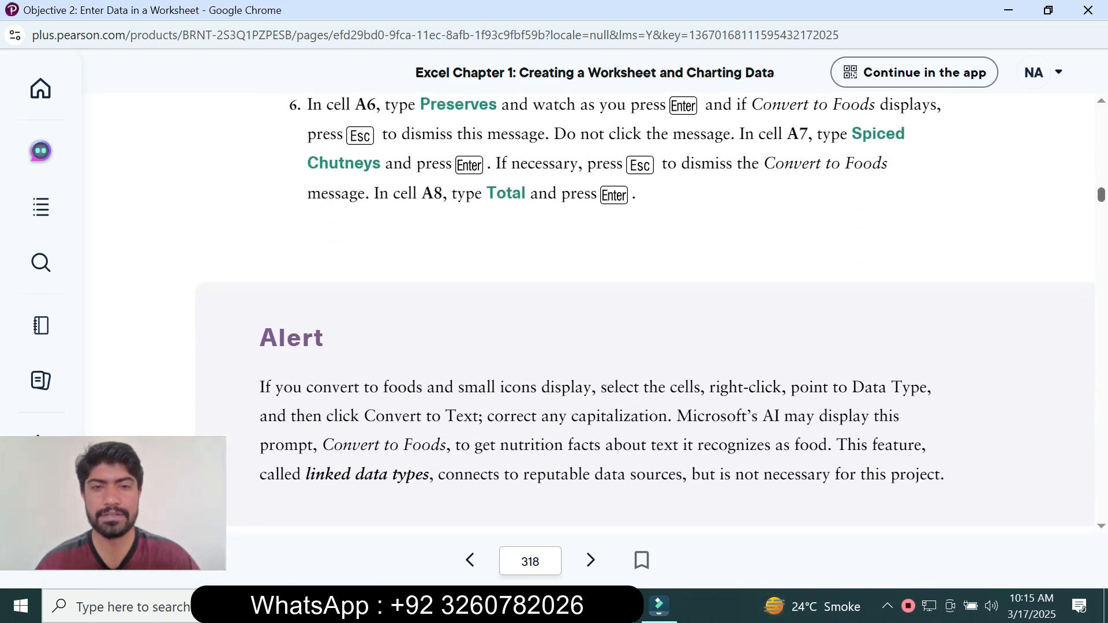
pyautogui.scroll(-15, 645, 314)
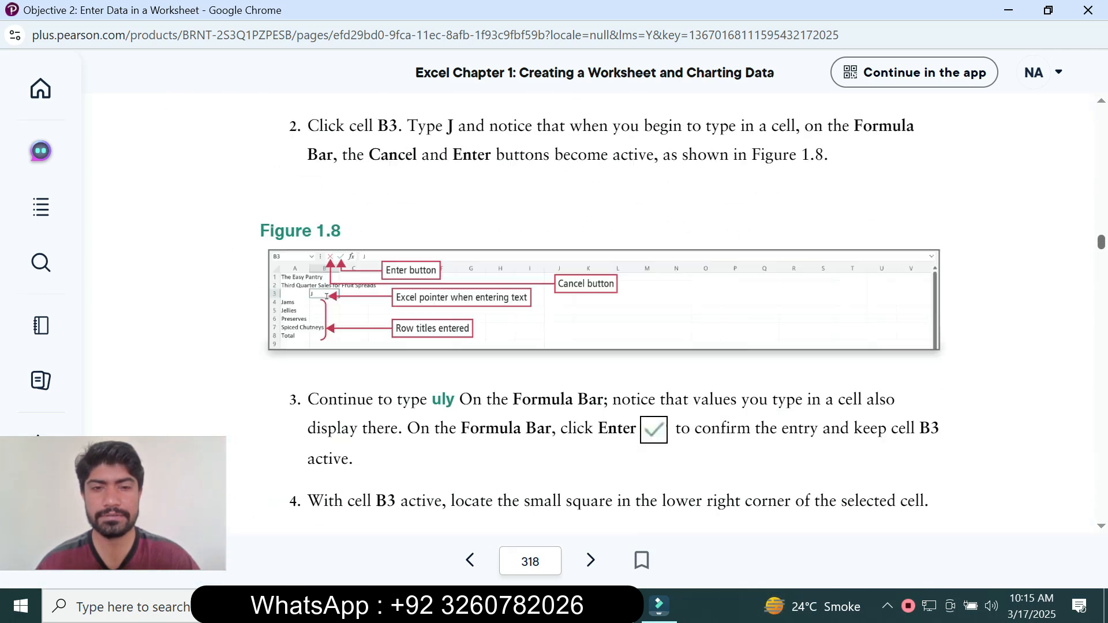
pyautogui.scroll(10, 645, 314)
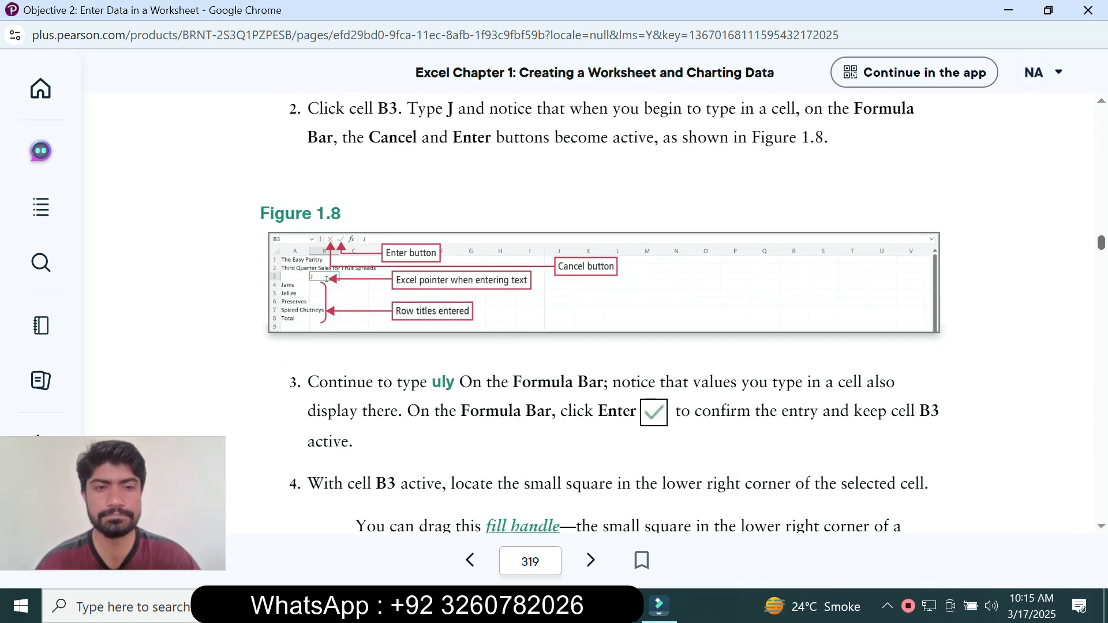
pyautogui.scroll(10, 644, 314)
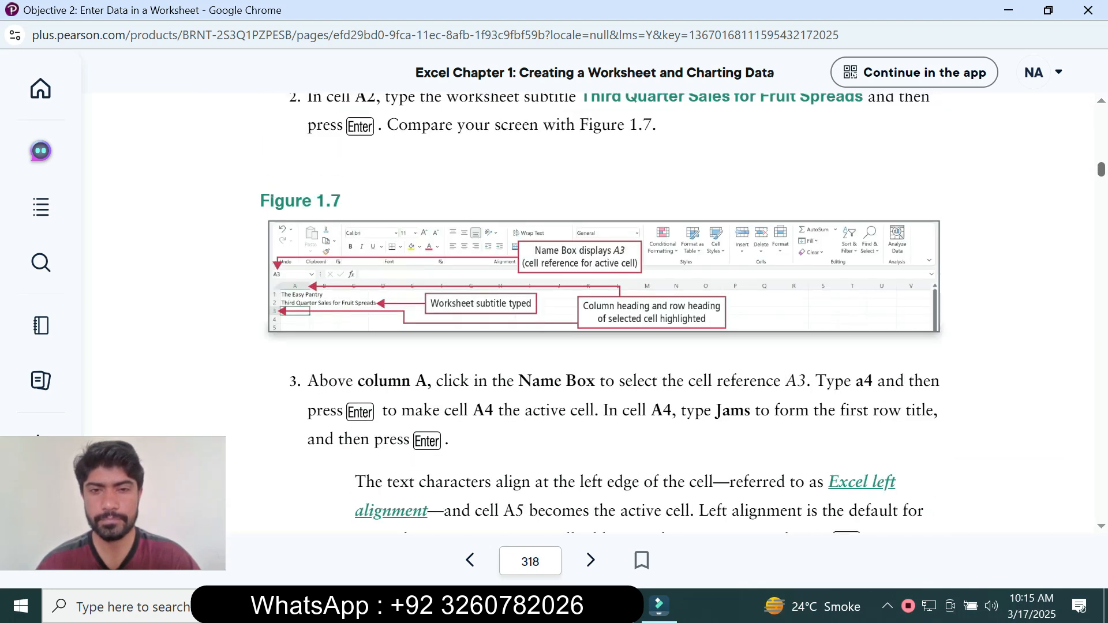
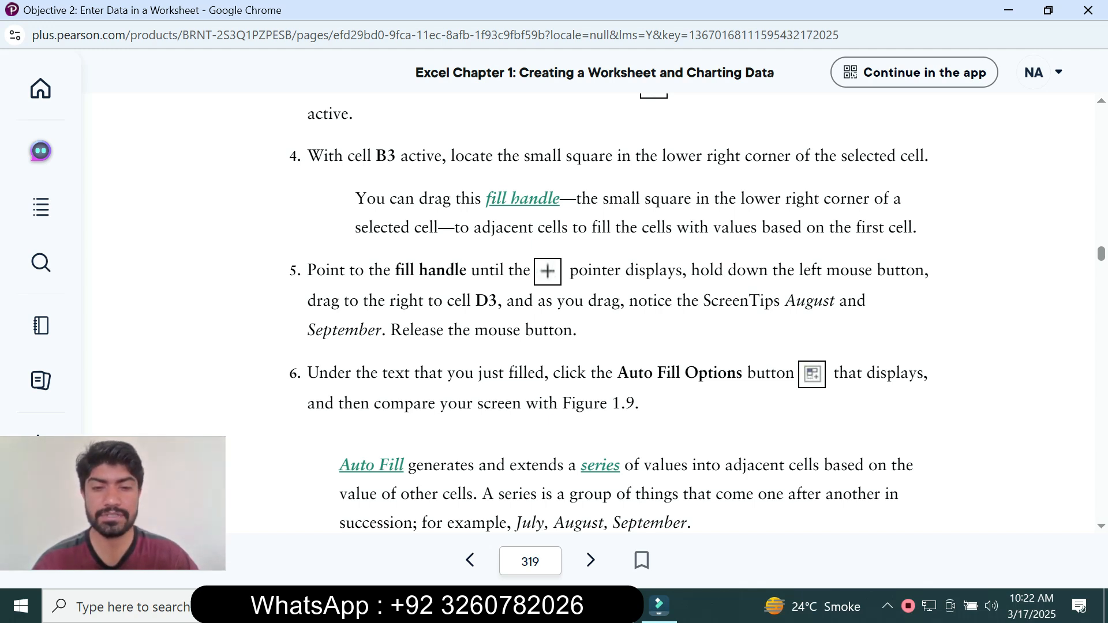
# Switch to the Excel workbook and extend July in cell B3 across to D3 with the fill handle as a month series.
pyautogui.moveTo(616, 607)
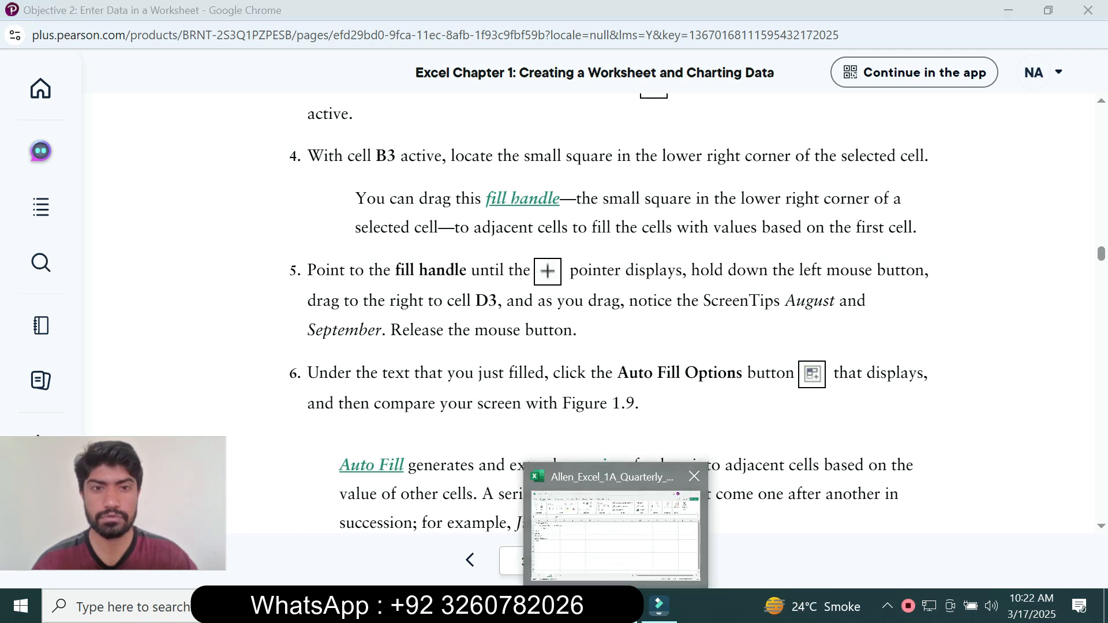
pyautogui.click(616, 531)
pyautogui.click(106, 245)
pyautogui.moveTo(133, 254); pyautogui.dragTo(199, 254)
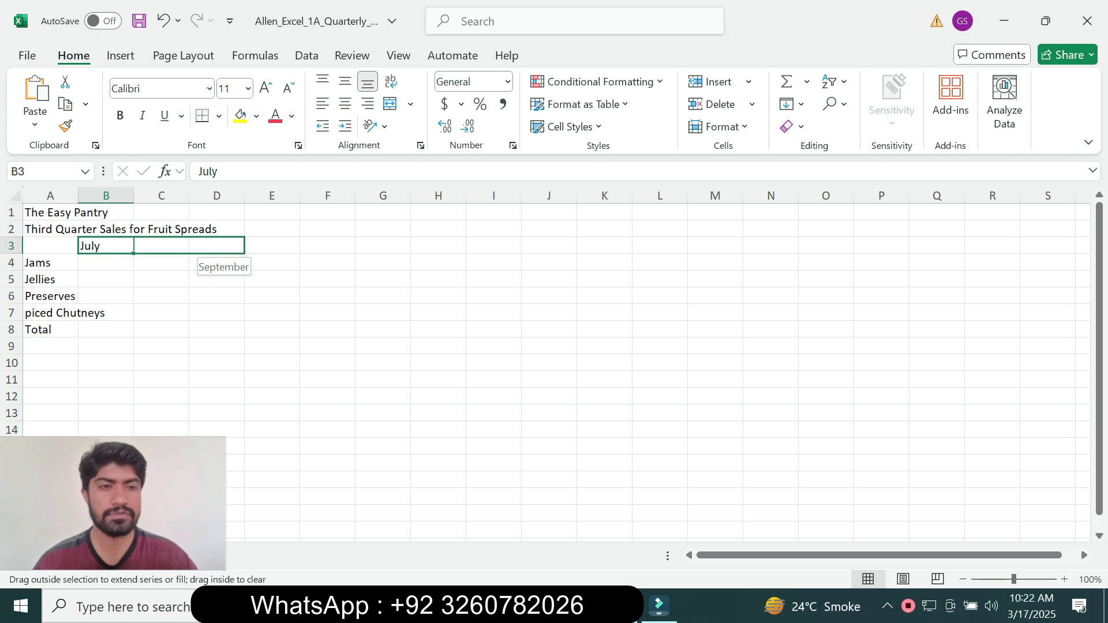
pyautogui.moveTo(199, 254); pyautogui.dragTo(199, 254)
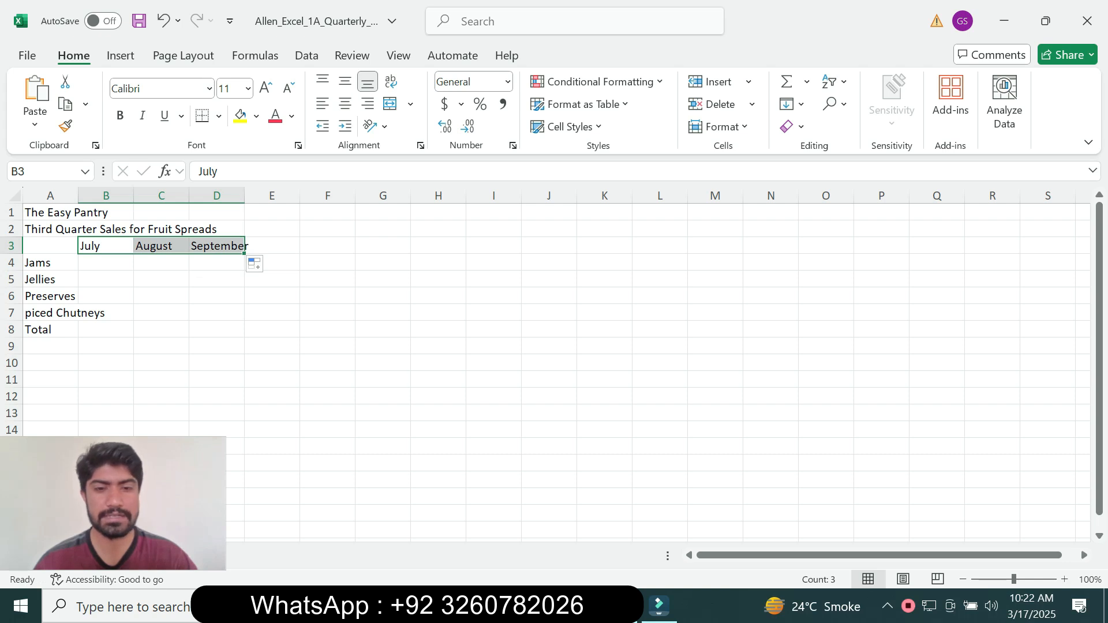
# Read textbook steps 6 to 8 around Figure 1.9 and make cell A1 active in the Excel workbook.
pyautogui.moveTo(531, 606)
pyautogui.click(625, 527)
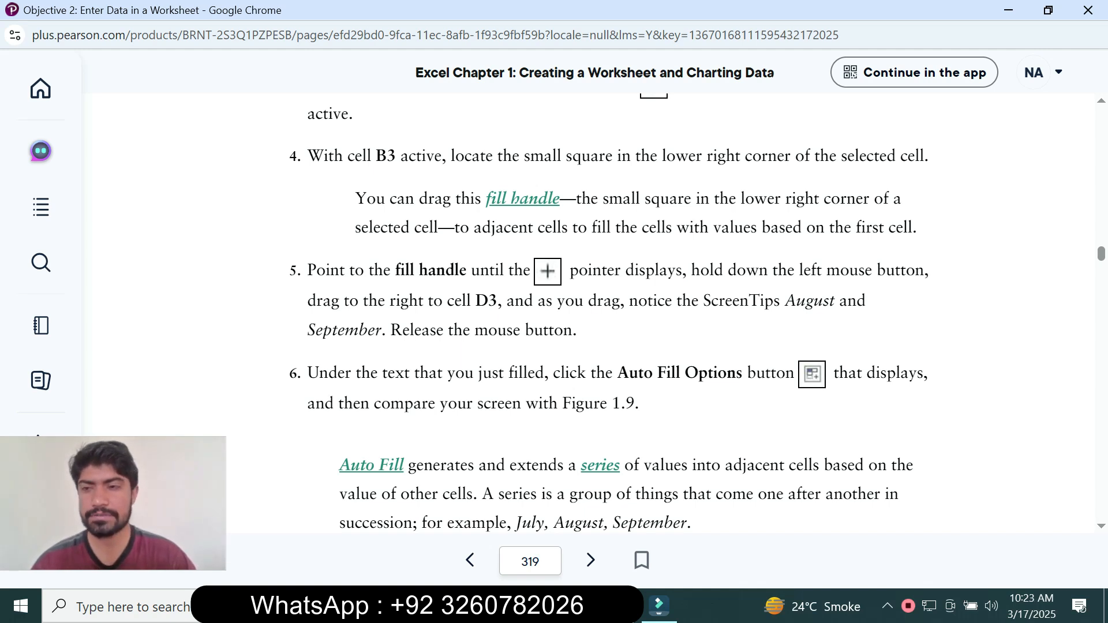
pyautogui.scroll(-10, 589, 312)
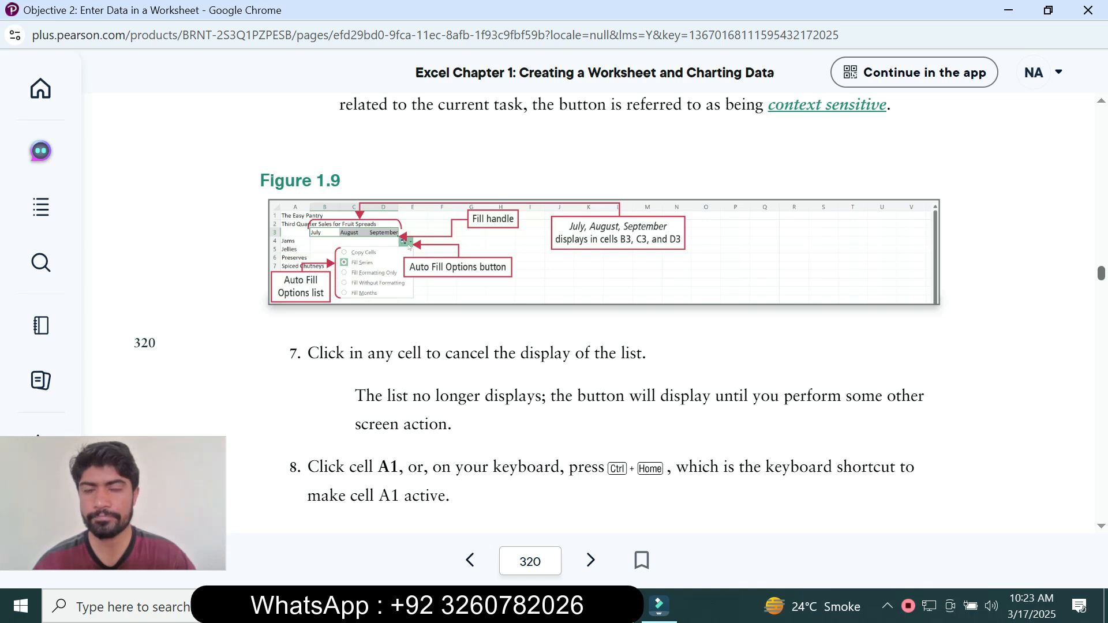
pyautogui.scroll(4, 588, 311)
pyautogui.scroll(-8, 589, 311)
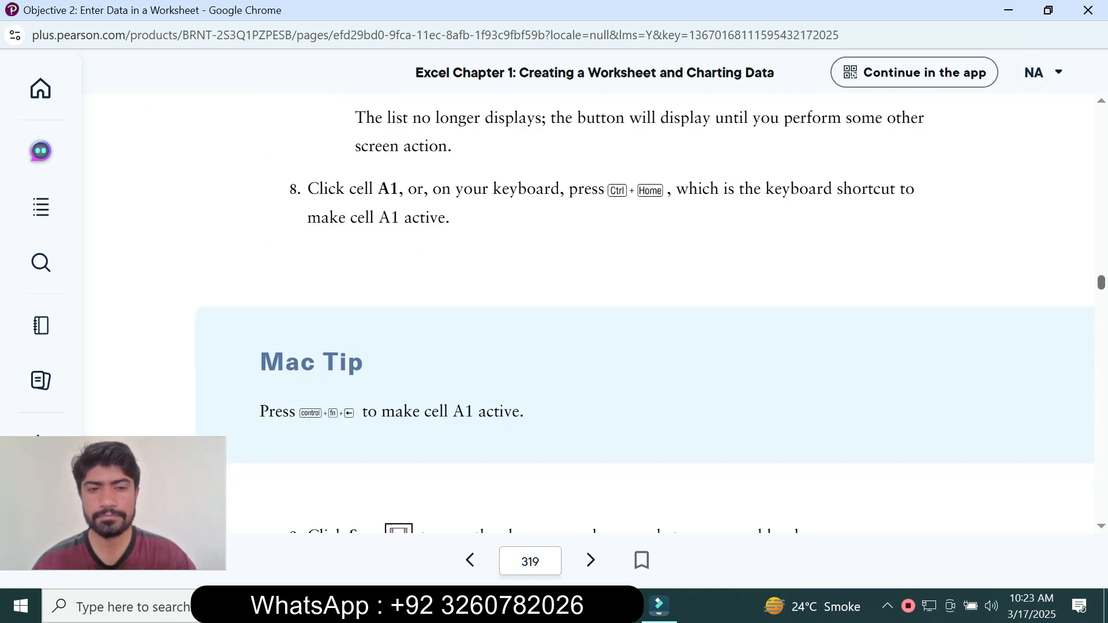
pyautogui.scroll(2, 589, 312)
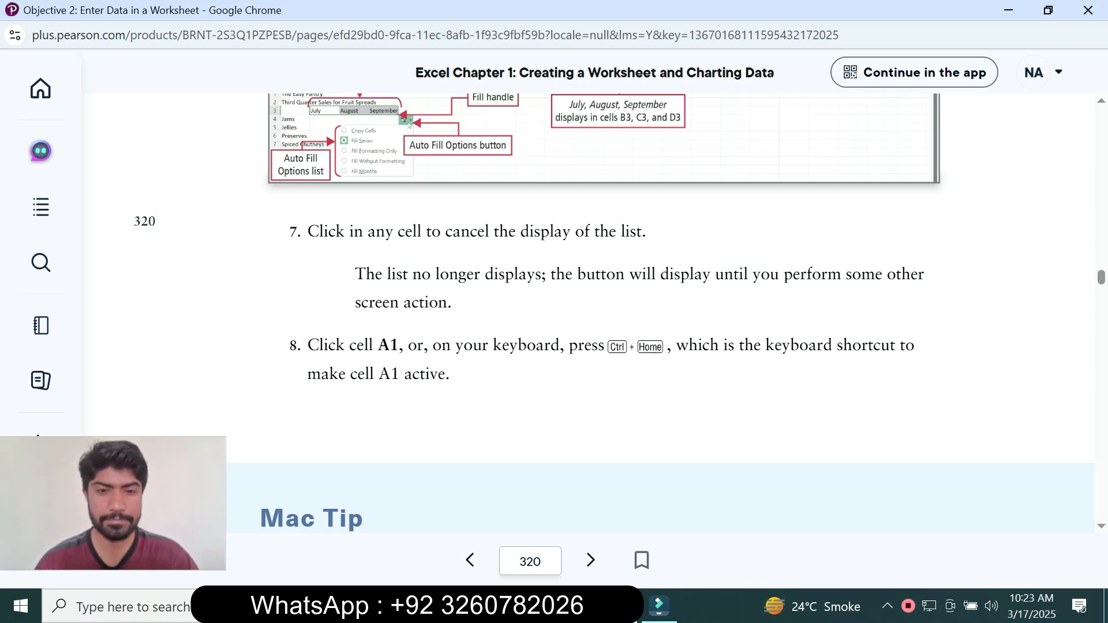
pyautogui.hotkey('alt', 'Tab')
pyautogui.click(77, 212)
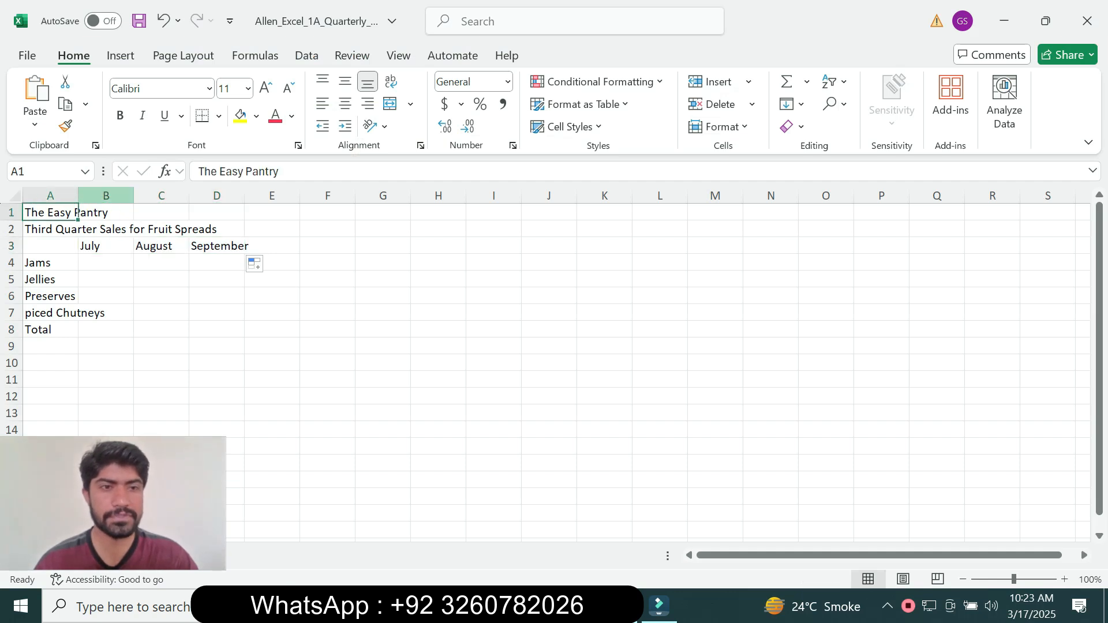
# Return to the textbook in Chrome and read on to steps 9 and 10 and the keyboard shortcut table in Figure 1.10.
pyautogui.moveTo(531, 606)
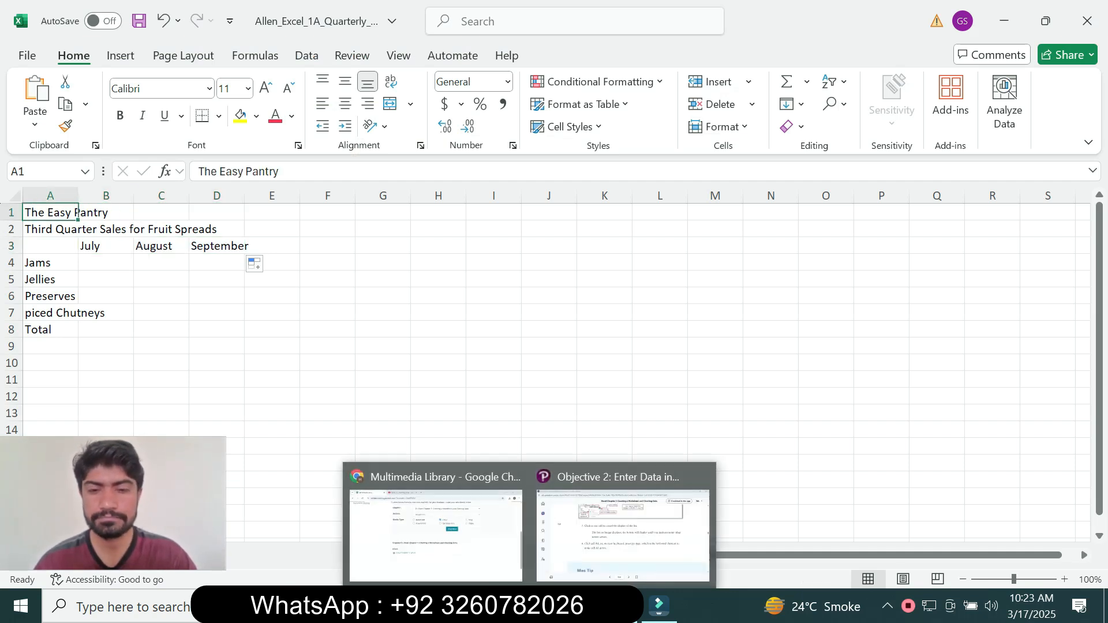
pyautogui.click(622, 525)
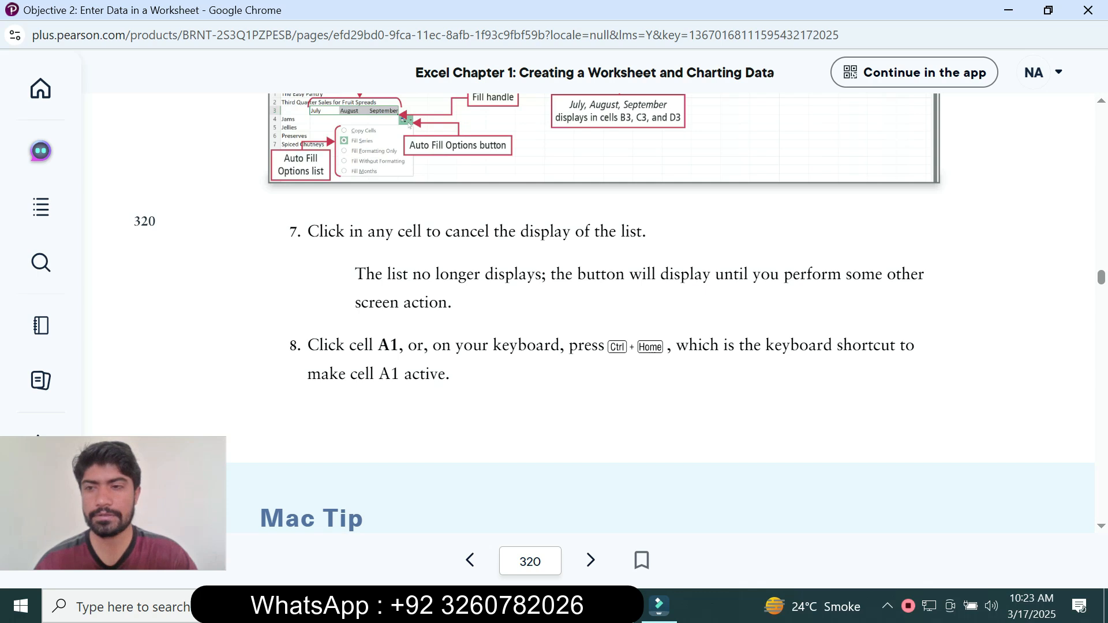
pyautogui.scroll(5, 588, 312)
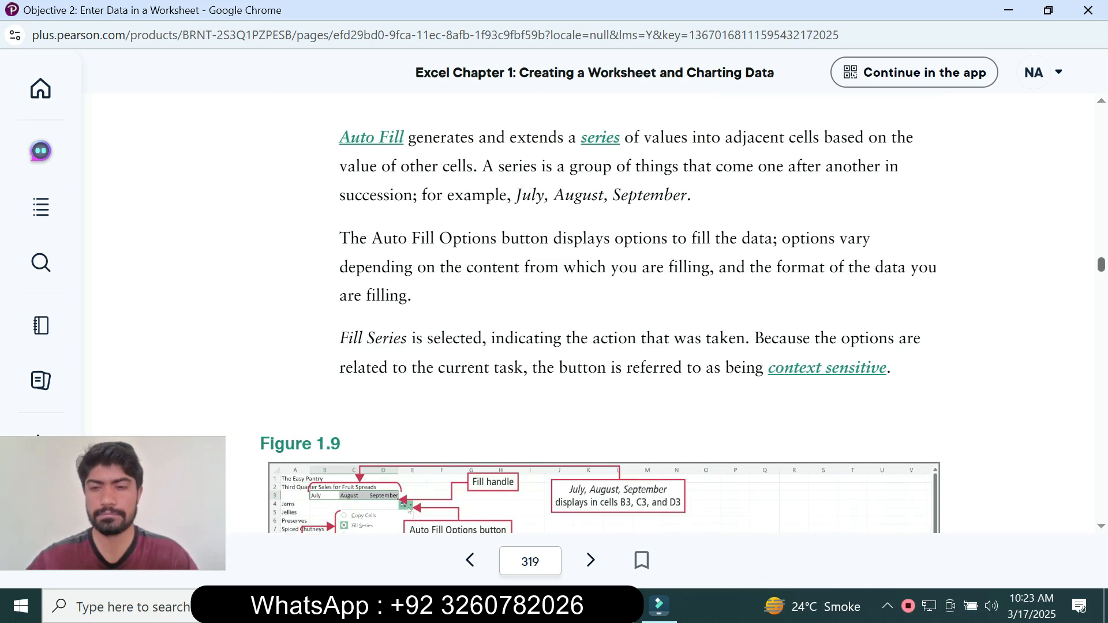
pyautogui.scroll(-5, 588, 312)
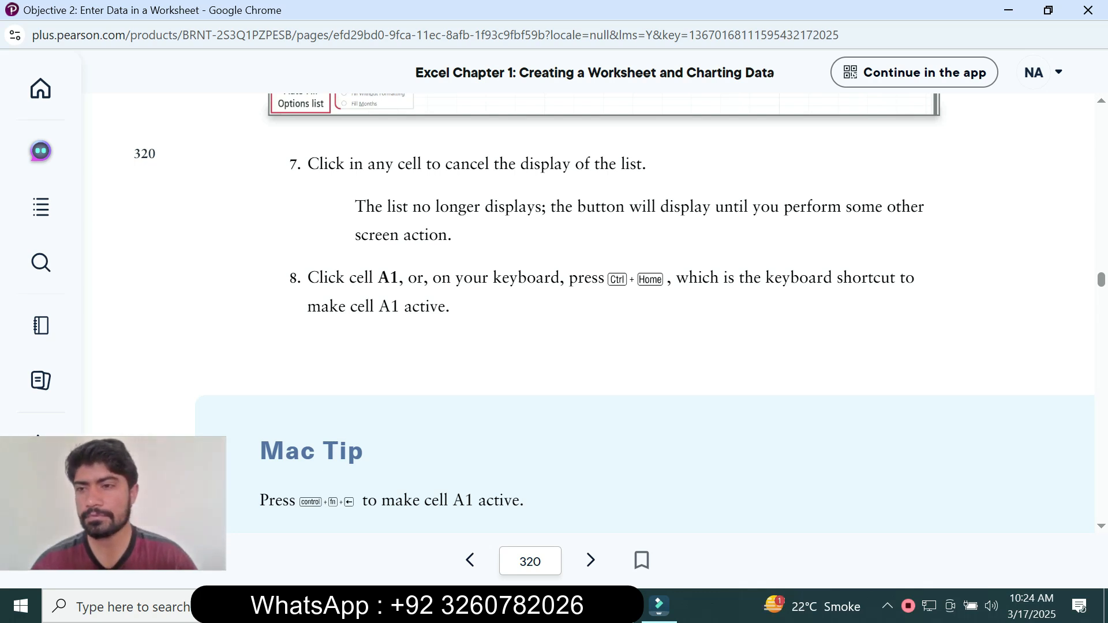
pyautogui.scroll(-5, 645, 313)
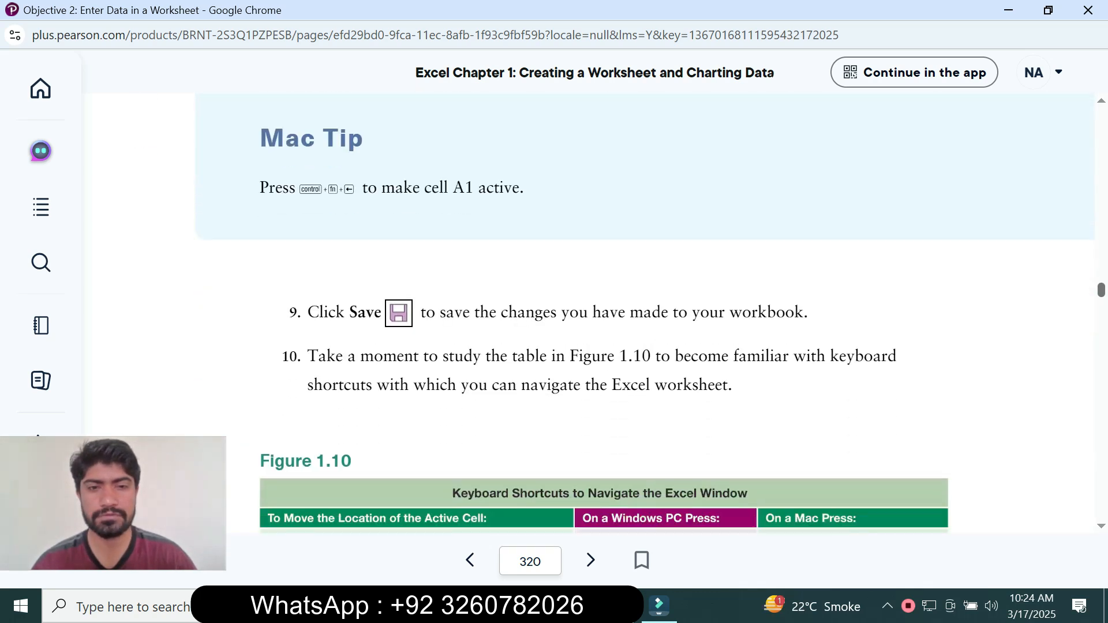
pyautogui.scroll(-1, 560, 332)
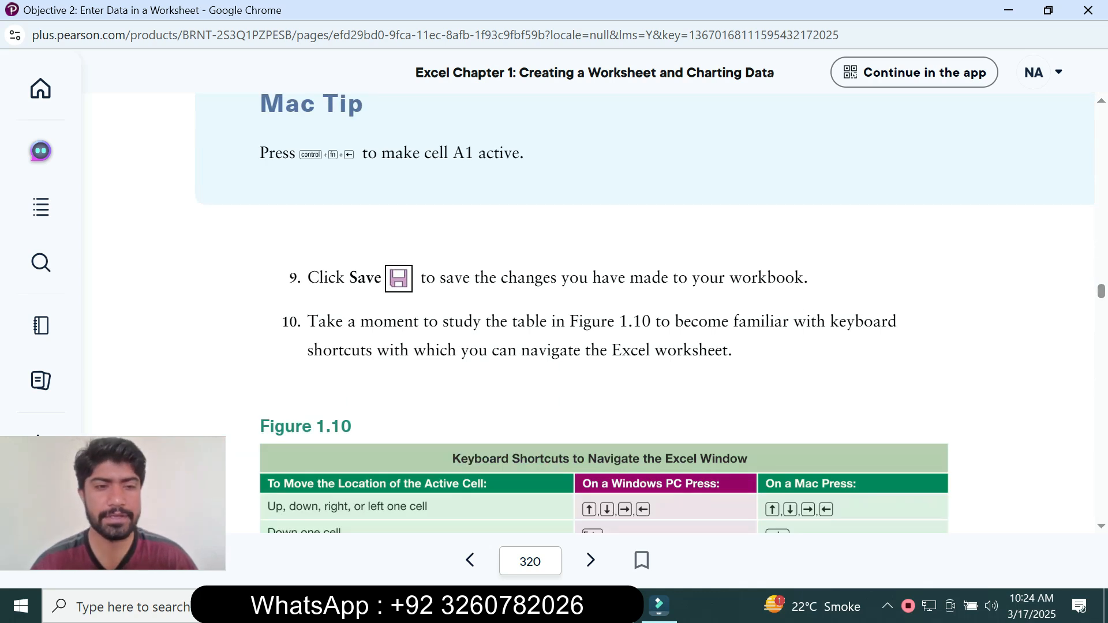
pyautogui.moveTo(112, 504); pyautogui.dragTo(987, 519)
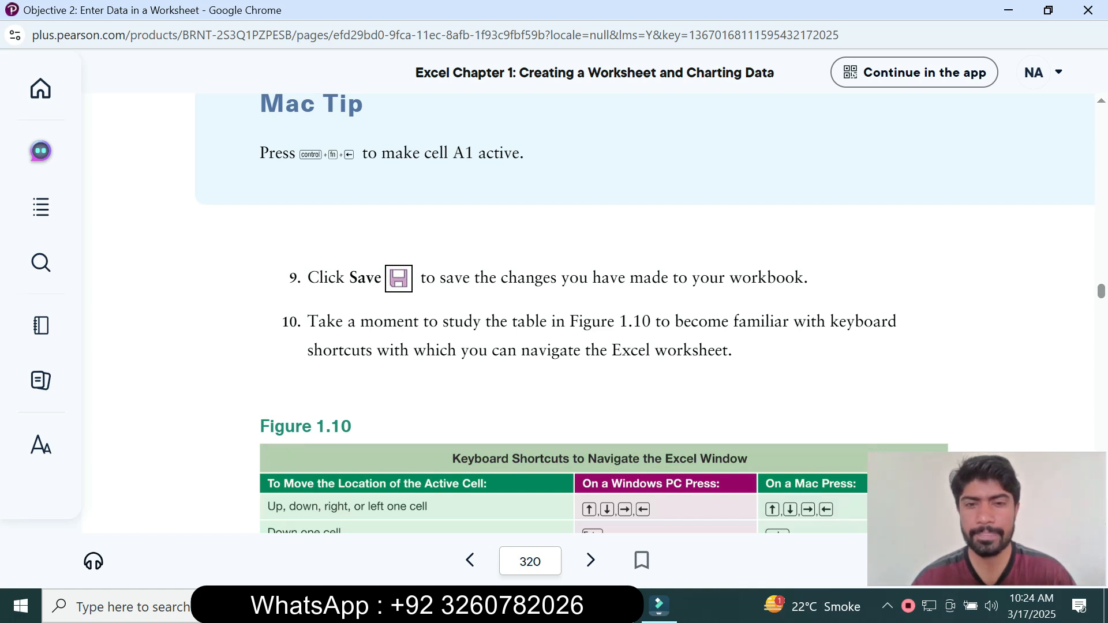
pyautogui.scroll(-3, 589, 312)
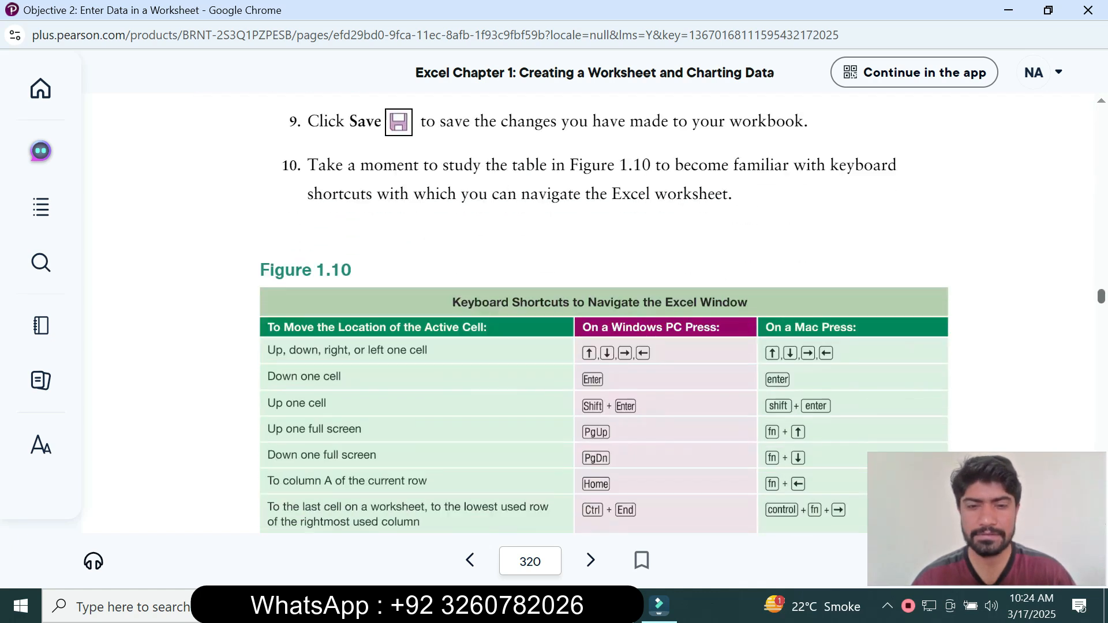
pyautogui.scroll(-2, 589, 312)
# Switch to the Excel workbook, select cell B7, and save the changes to the workbook.
pyautogui.hotkey('alt', 'Tab')
pyautogui.click(106, 279)
pyautogui.click(105, 313)
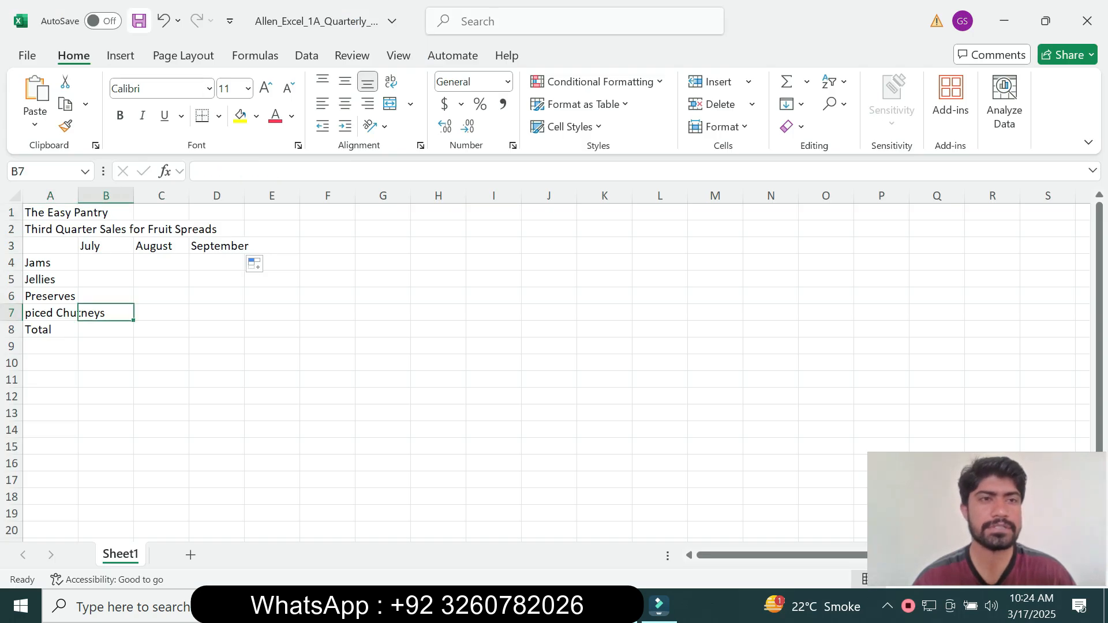
pyautogui.hotkey('ctrl', 's')
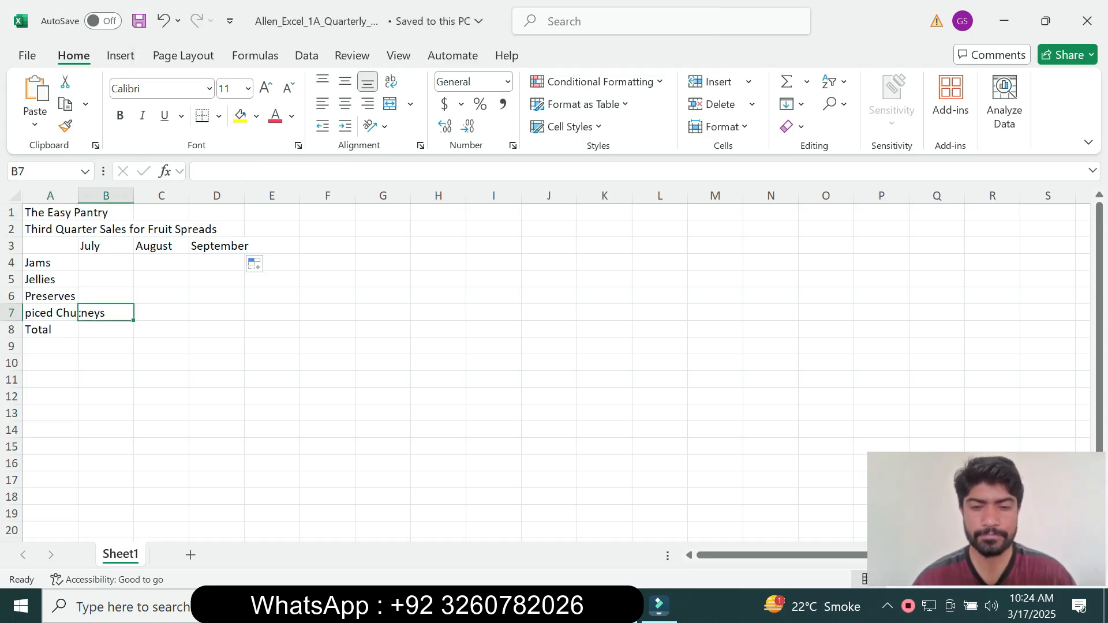
# Switch to the textbook in Chrome and read steps 1 and 2 of Activity 1.04 about widening column A and selecting B3 to D3.
pyautogui.moveTo(529, 606)
pyautogui.click(623, 523)
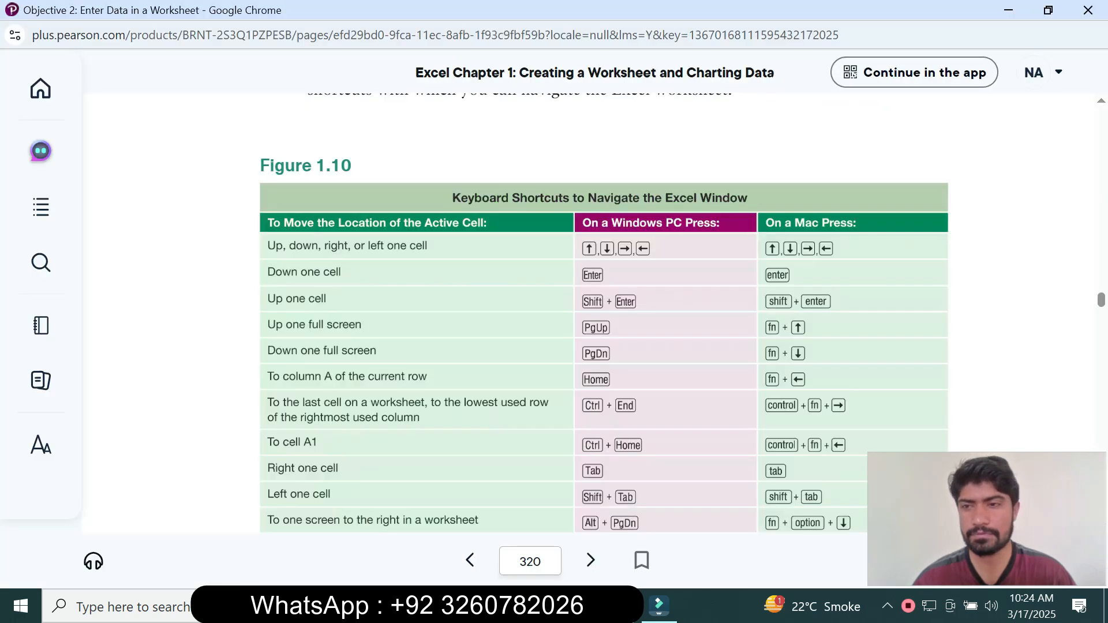
pyautogui.scroll(-10, 605, 313)
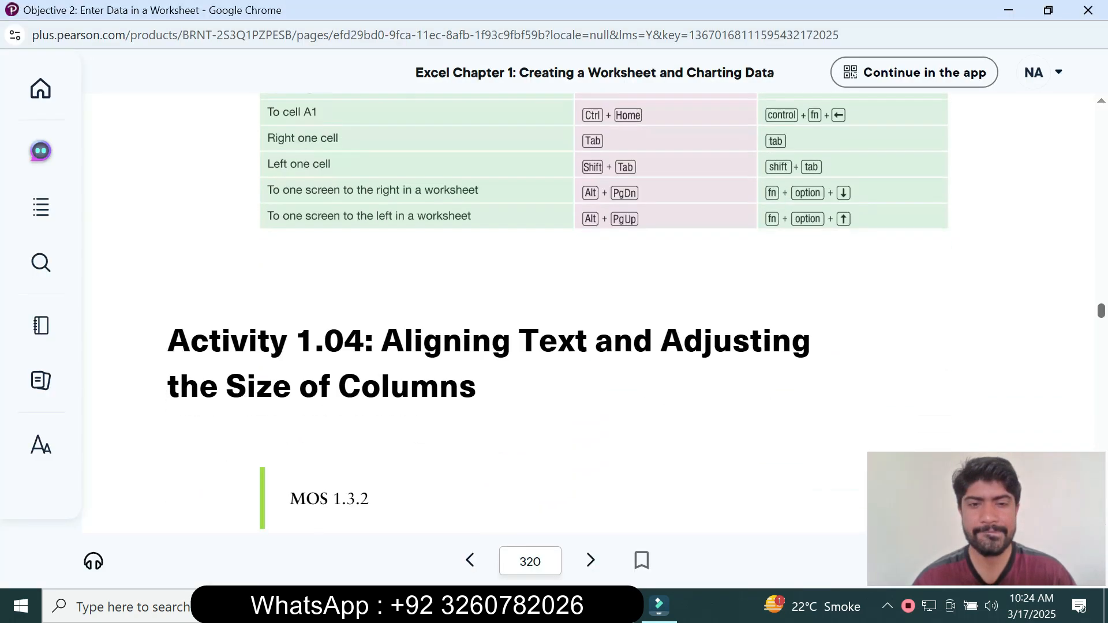
pyautogui.scroll(-3, 604, 313)
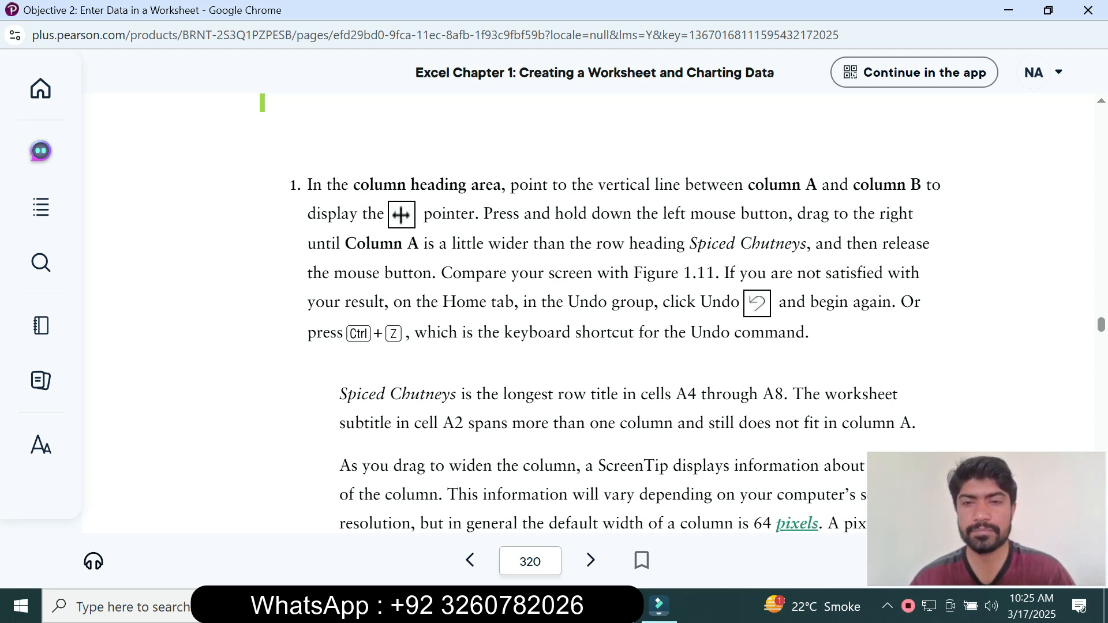
pyautogui.scroll(-7, 577, 312)
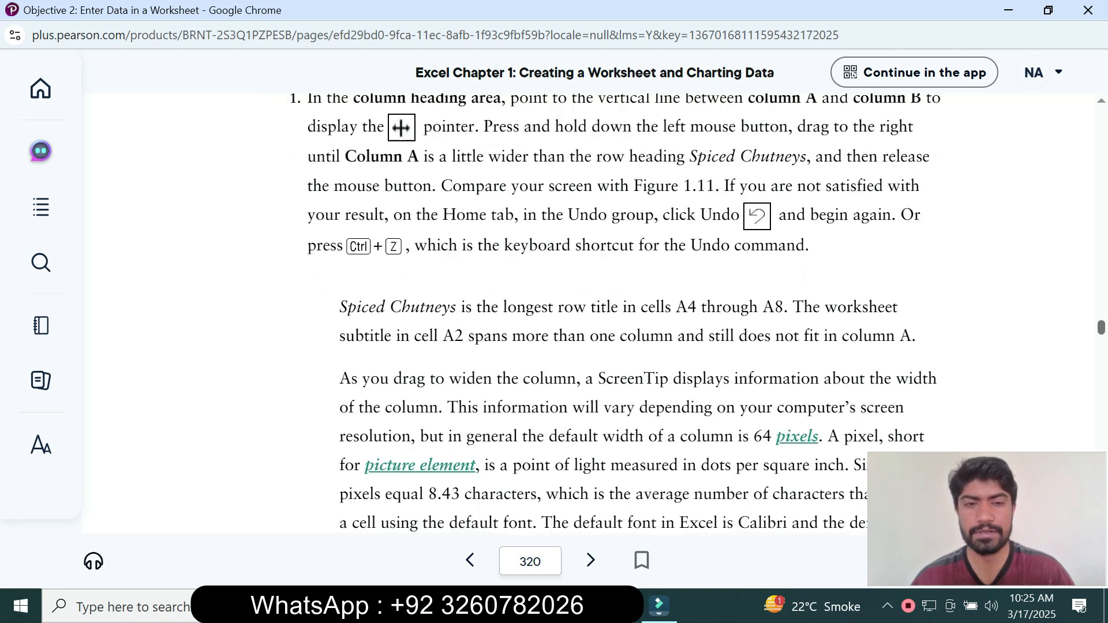
pyautogui.scroll(-5, 577, 311)
pyautogui.scroll(5, 578, 312)
pyautogui.scroll(-1, 577, 312)
pyautogui.scroll(1, 577, 311)
pyautogui.scroll(-9, 577, 312)
pyautogui.scroll(3, 577, 312)
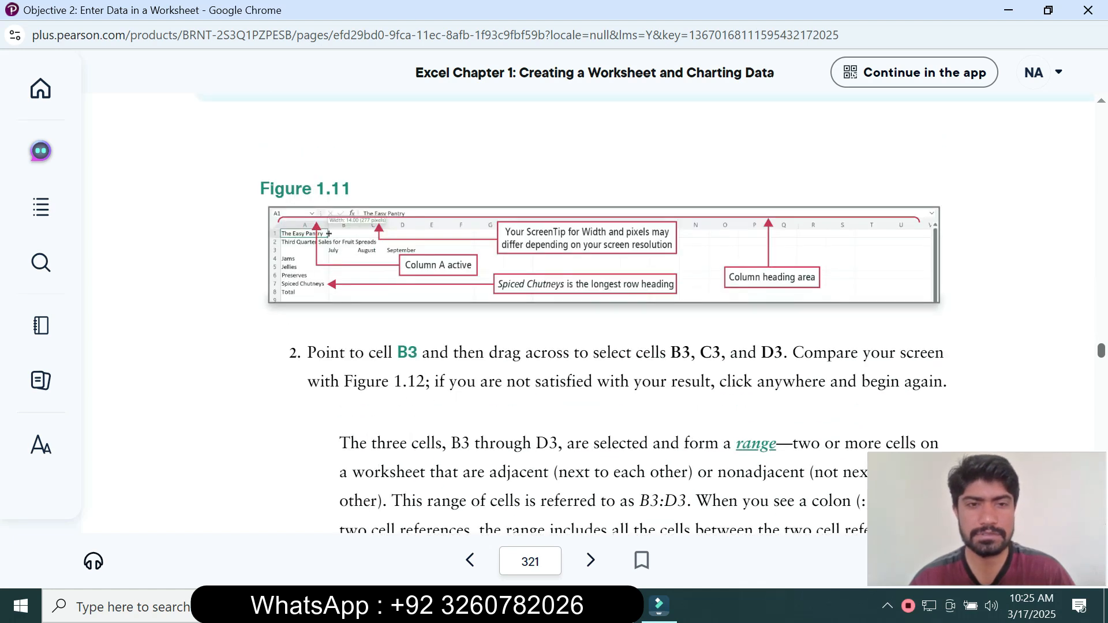
pyautogui.scroll(-2, 577, 312)
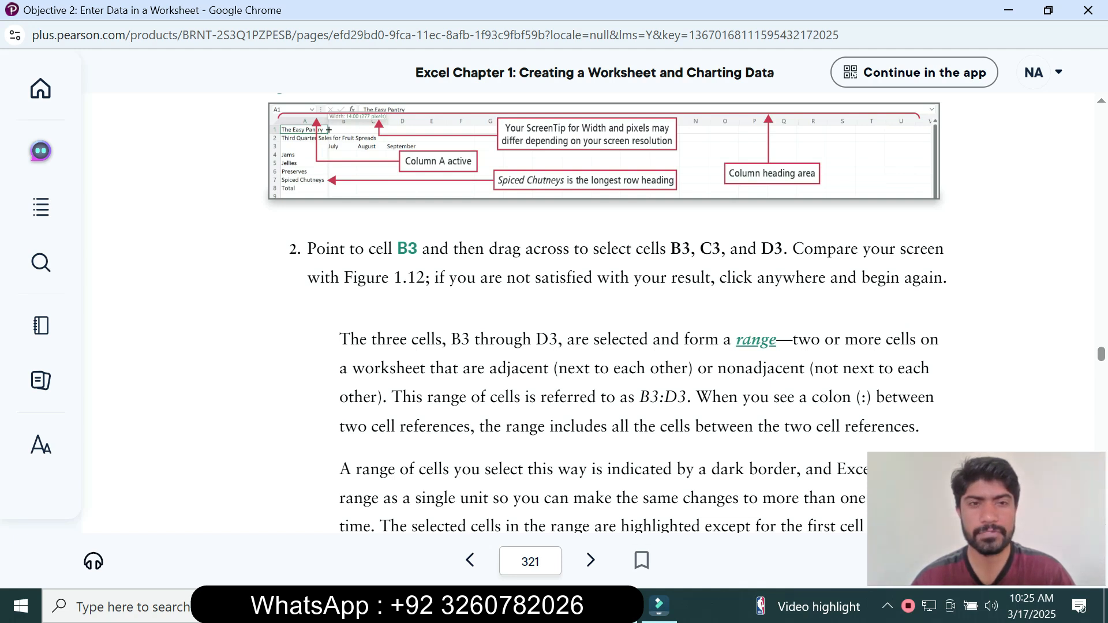
# Switch to the Excel workbook and widen column A until the subtitle in A2 fits inside it.
pyautogui.hotkey('alt', 'Tab')
pyautogui.click(51, 196)
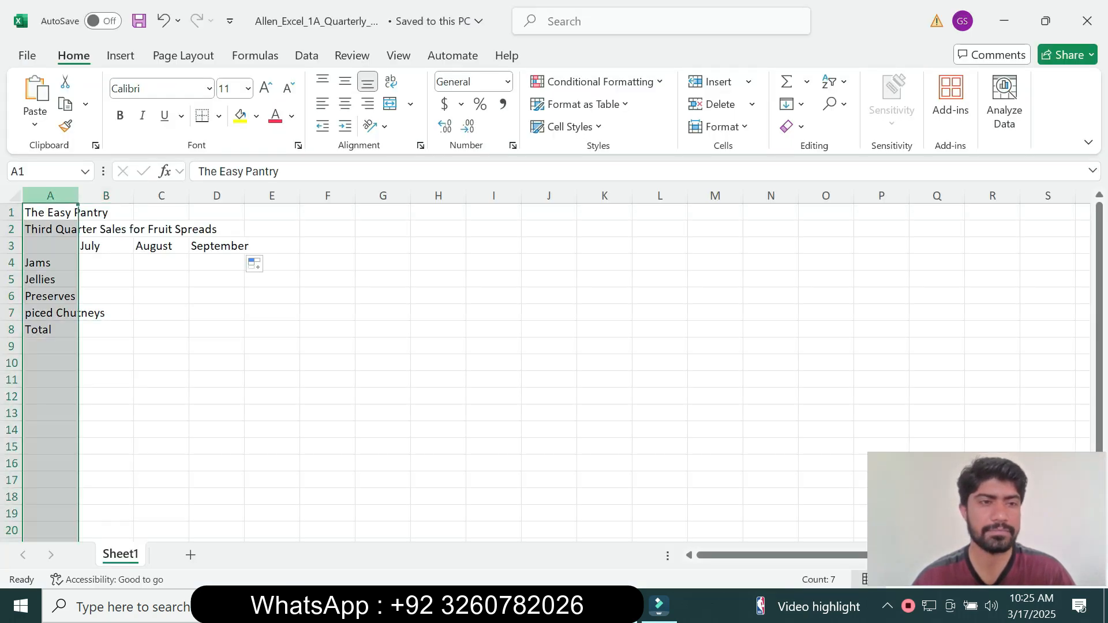
pyautogui.moveTo(79, 196); pyautogui.dragTo(225, 196)
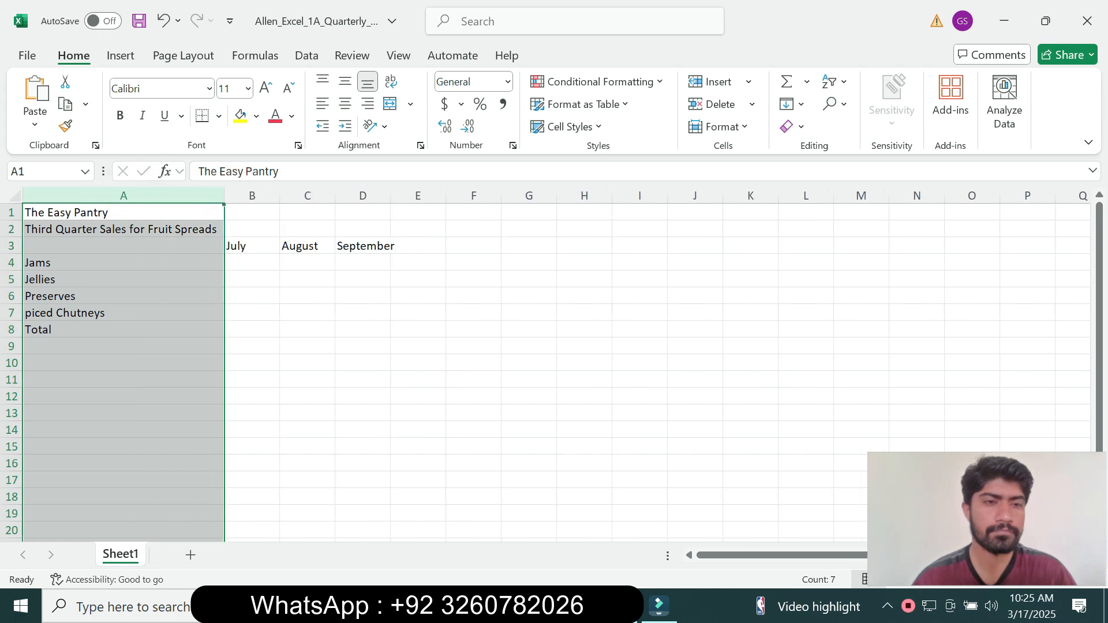
pyautogui.click(124, 296)
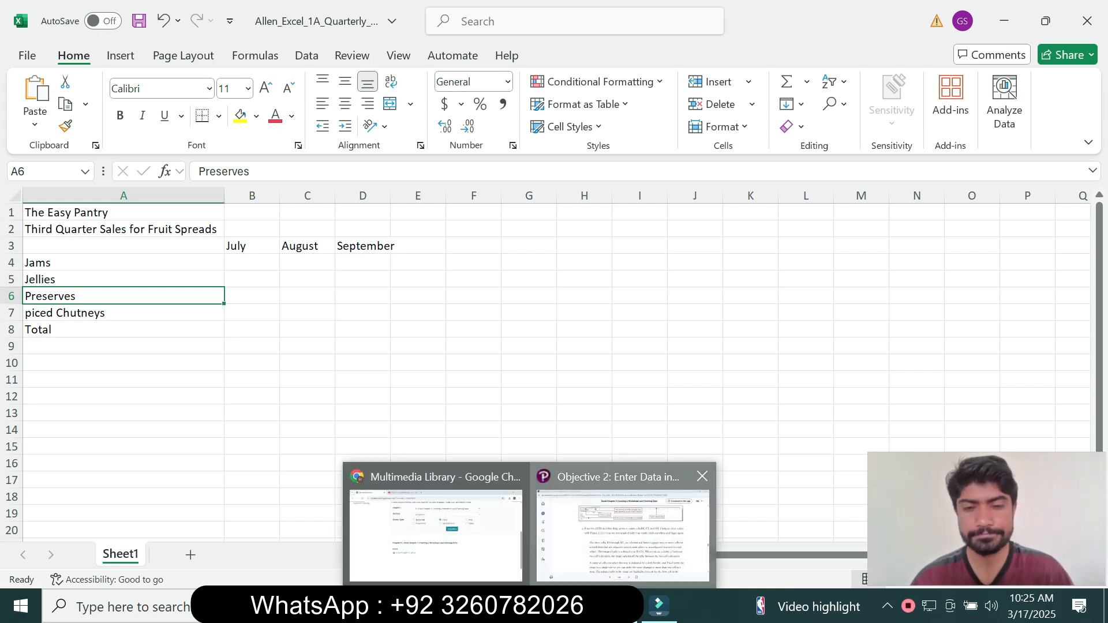
# Return to the textbook in Chrome and read past Figure 1.12 to step 3 about centering B3:D3.
pyautogui.click(622, 532)
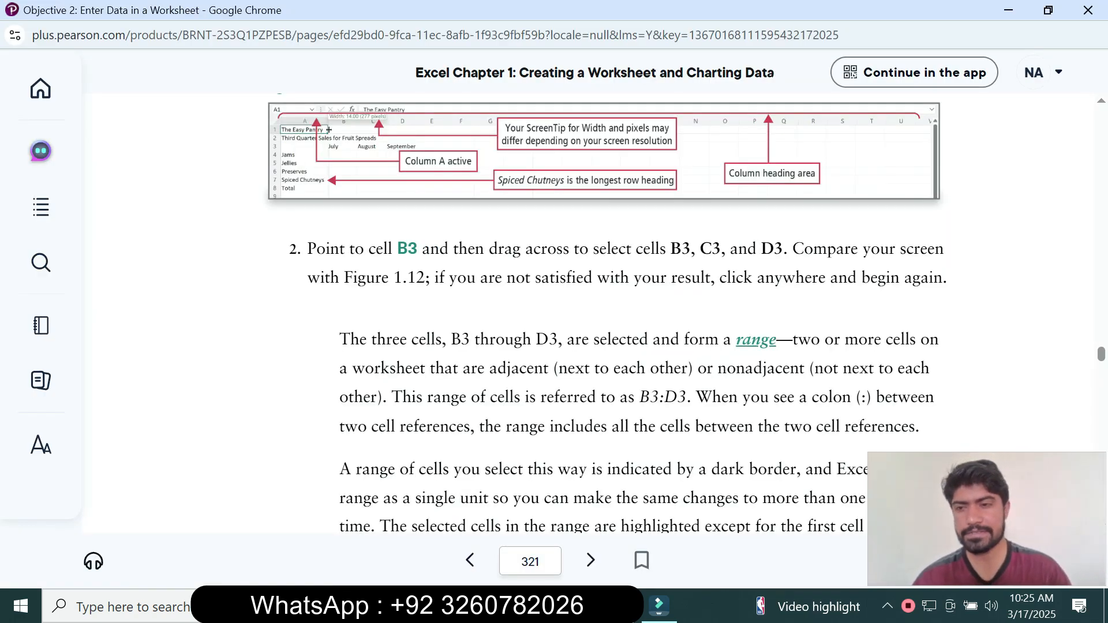
pyautogui.scroll(-5, 606, 312)
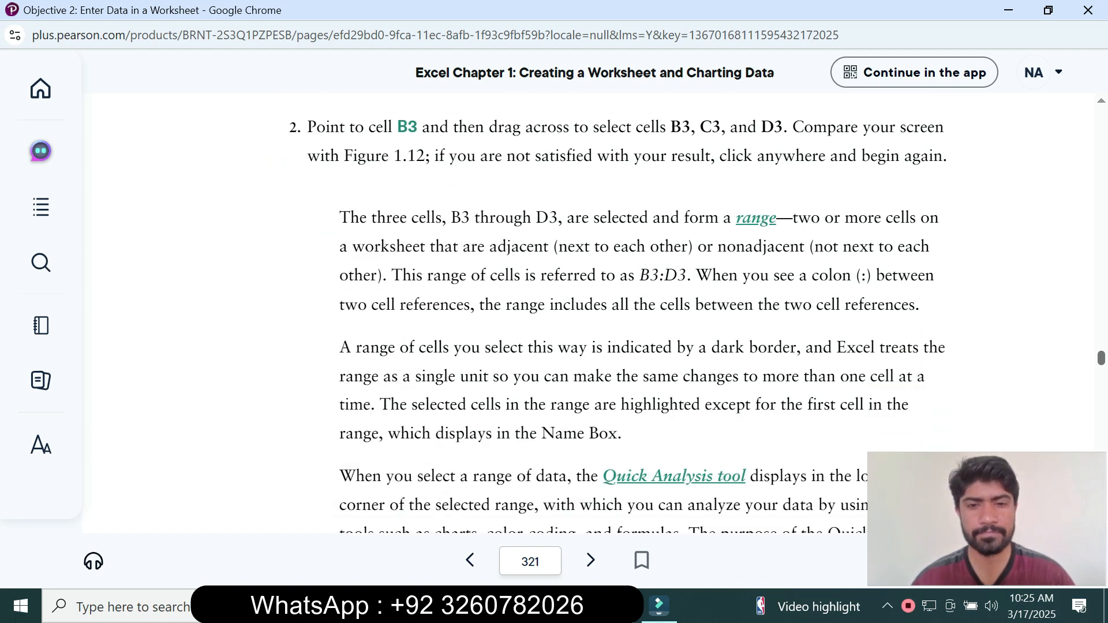
pyautogui.scroll(-10, 606, 312)
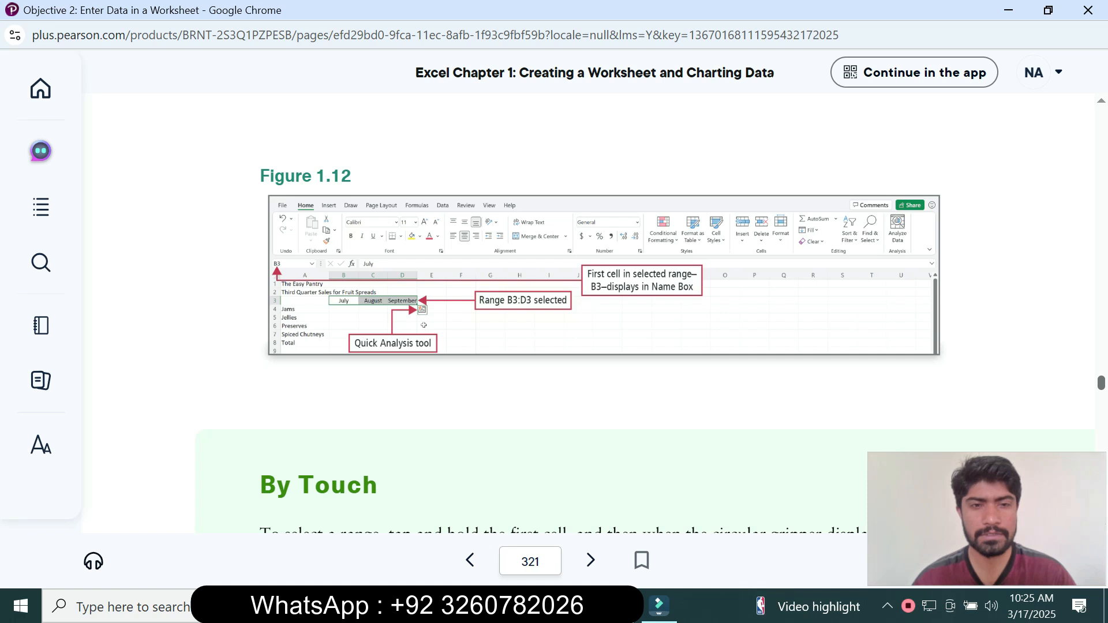
pyautogui.scroll(-7, 606, 311)
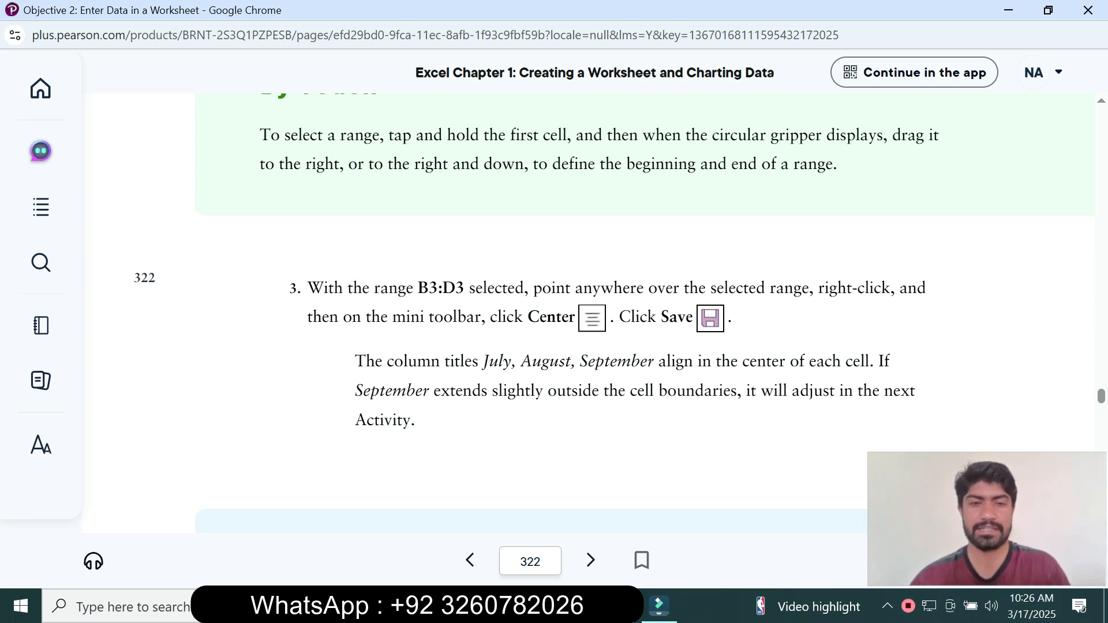
pyautogui.moveTo(418, 287); pyautogui.dragTo(464, 287)
pyautogui.press('Escape')
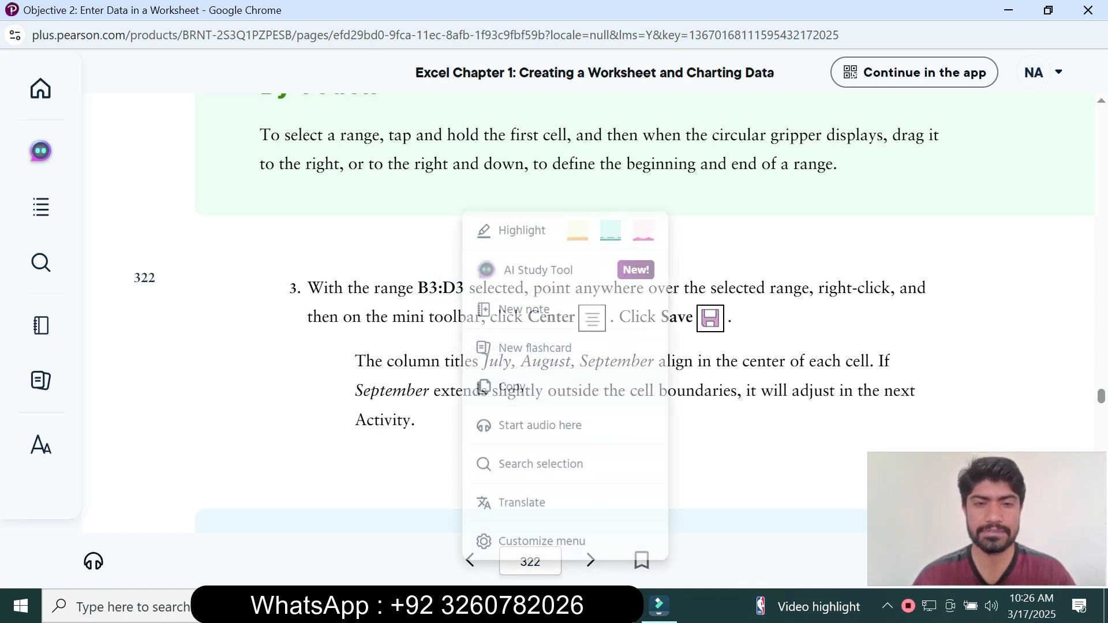
# Switch to the Excel workbook, select the range B3:D3, and center the month headings, checking the textbook's step 3.
pyautogui.hotkey('alt', 'Tab')
pyautogui.click(44, 172)
pyautogui.write('B3:D3')
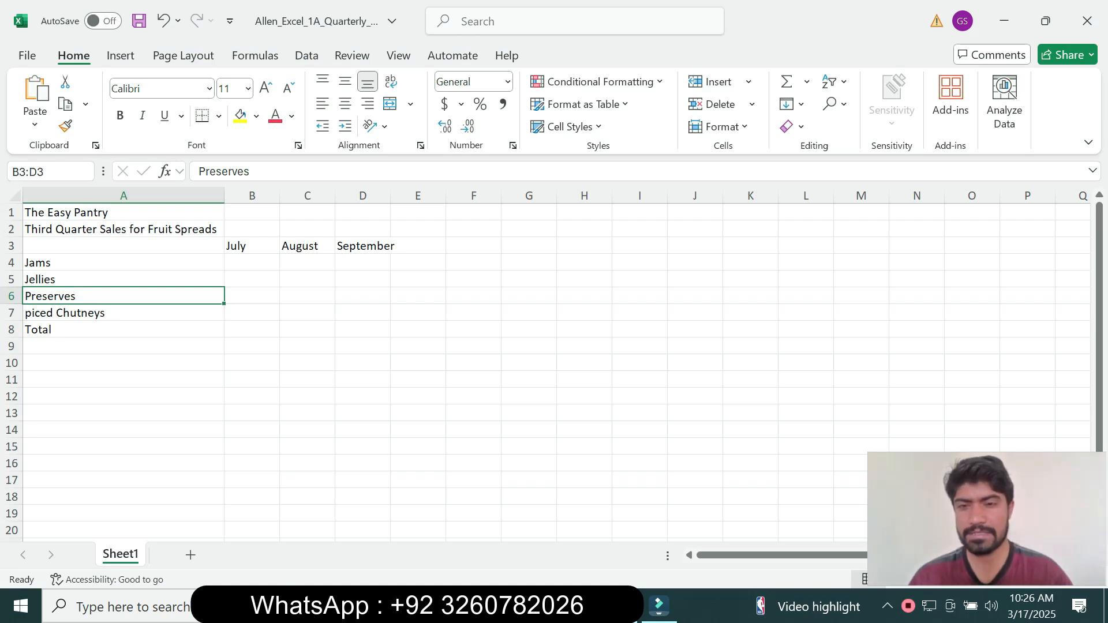
pyautogui.press('Return')
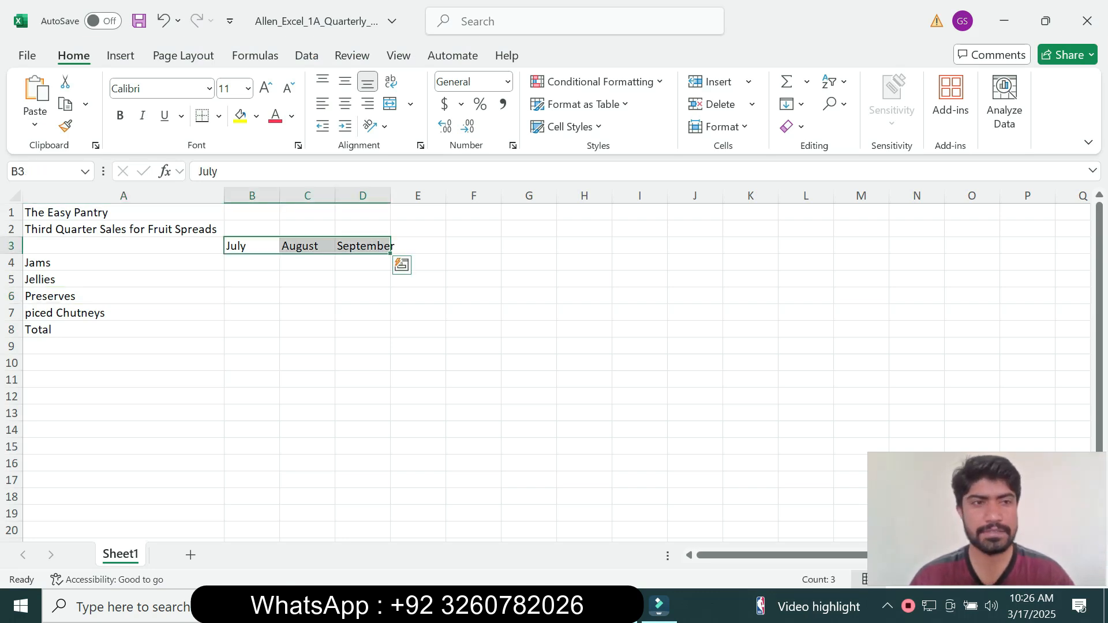
pyautogui.moveTo(531, 606)
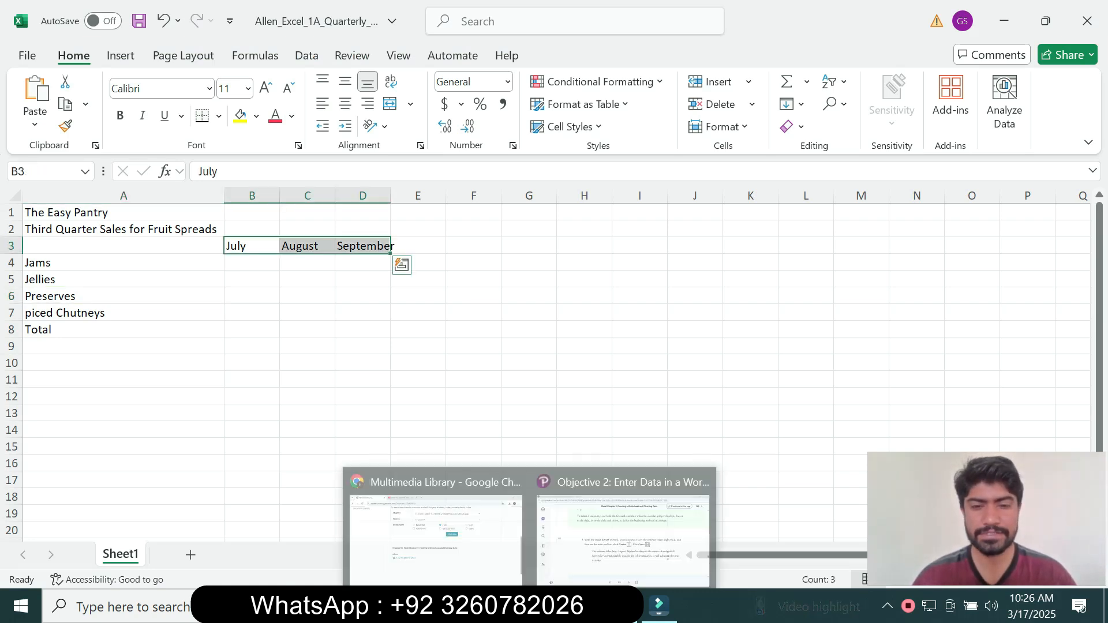
pyautogui.click(591, 549)
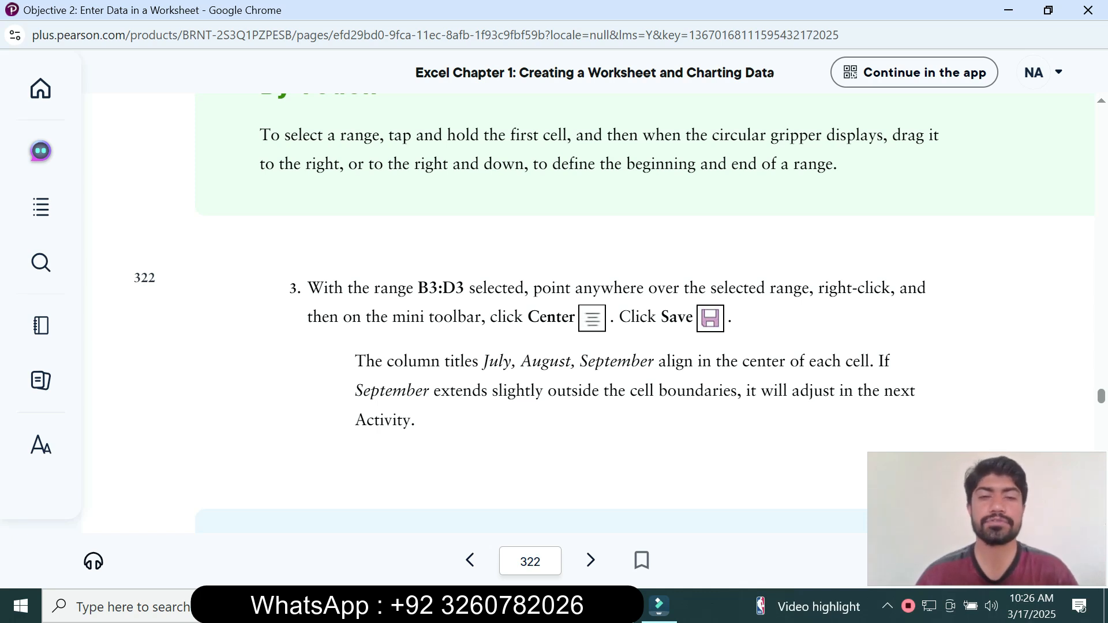
pyautogui.hotkey('alt', 'Tab')
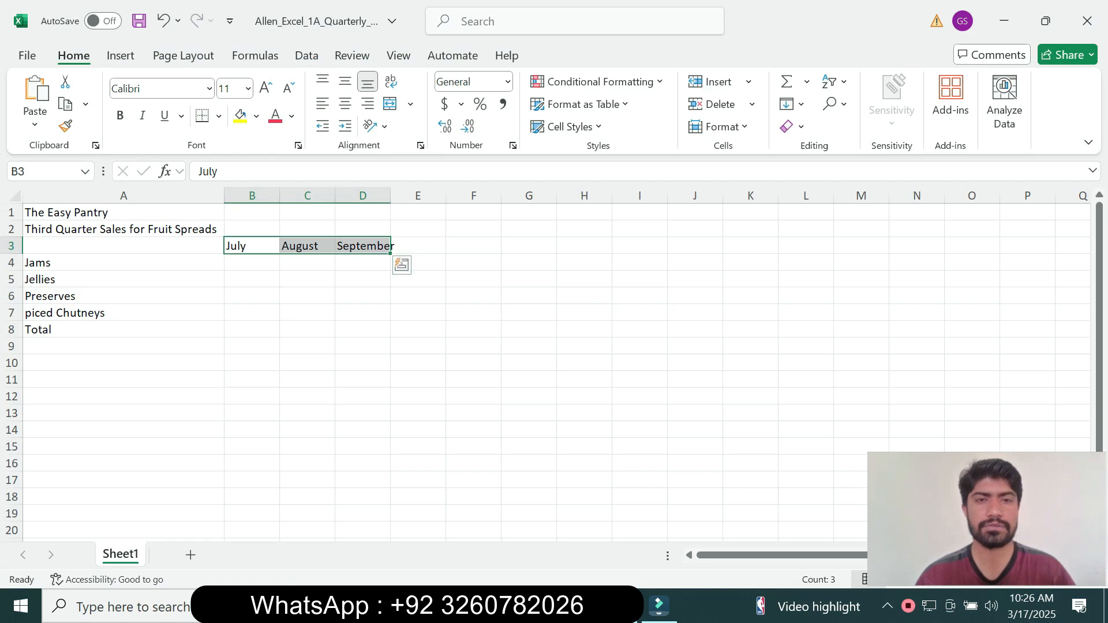
pyautogui.click(345, 104)
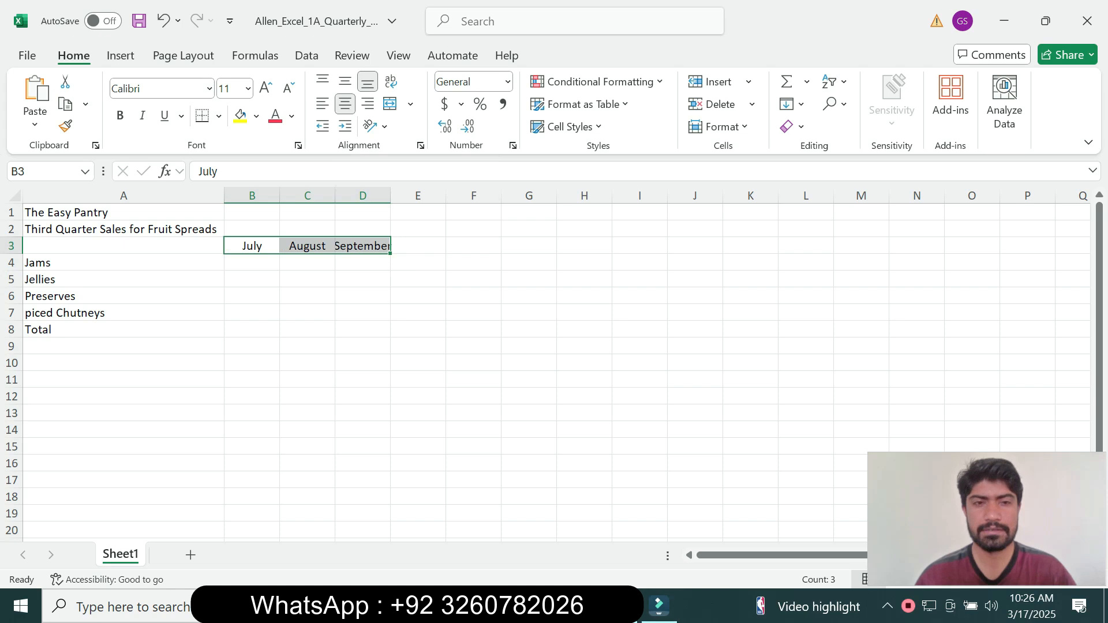
# Check the rest of step 3 in the Chrome textbook and save the workbook in Excel.
pyautogui.moveTo(531, 606)
pyautogui.click(624, 508)
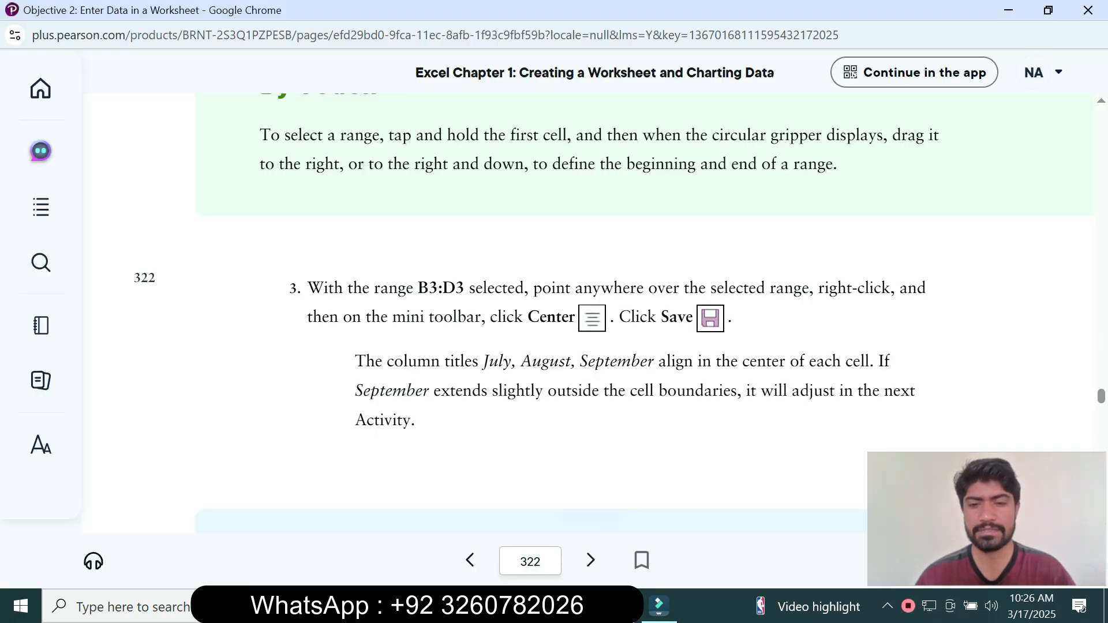
pyautogui.hotkey('alt', 'Tab')
pyautogui.click(140, 21)
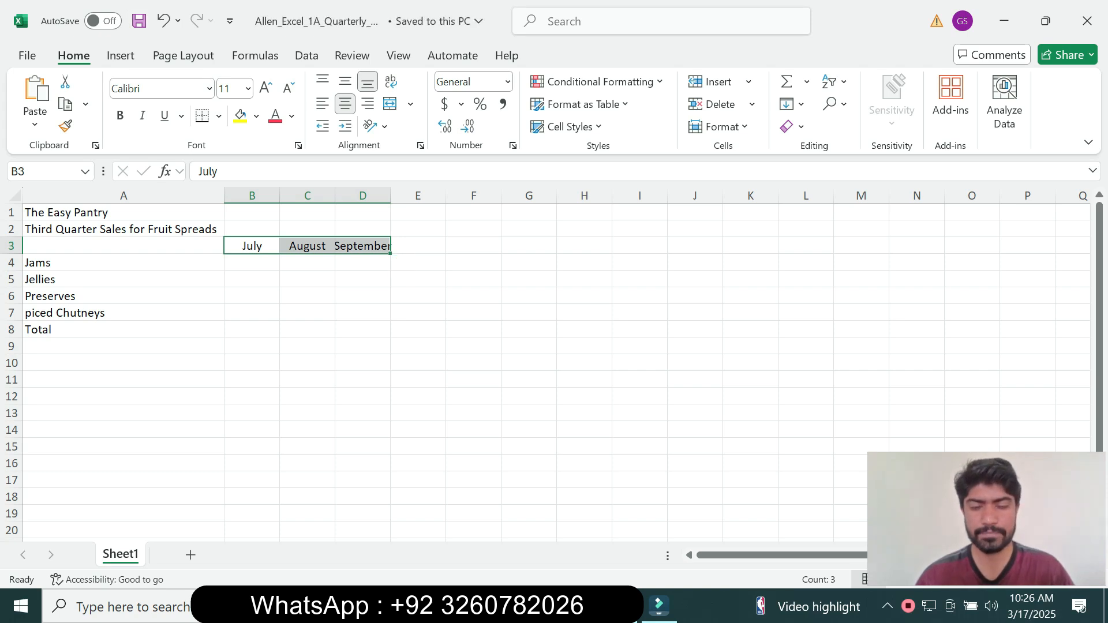
# Switch to the textbook in Chrome, read step 1 of the next activity, and copy the July value 168325.17.
pyautogui.hotkey('alt', 'Tab')
pyautogui.scroll(-10, 645, 312)
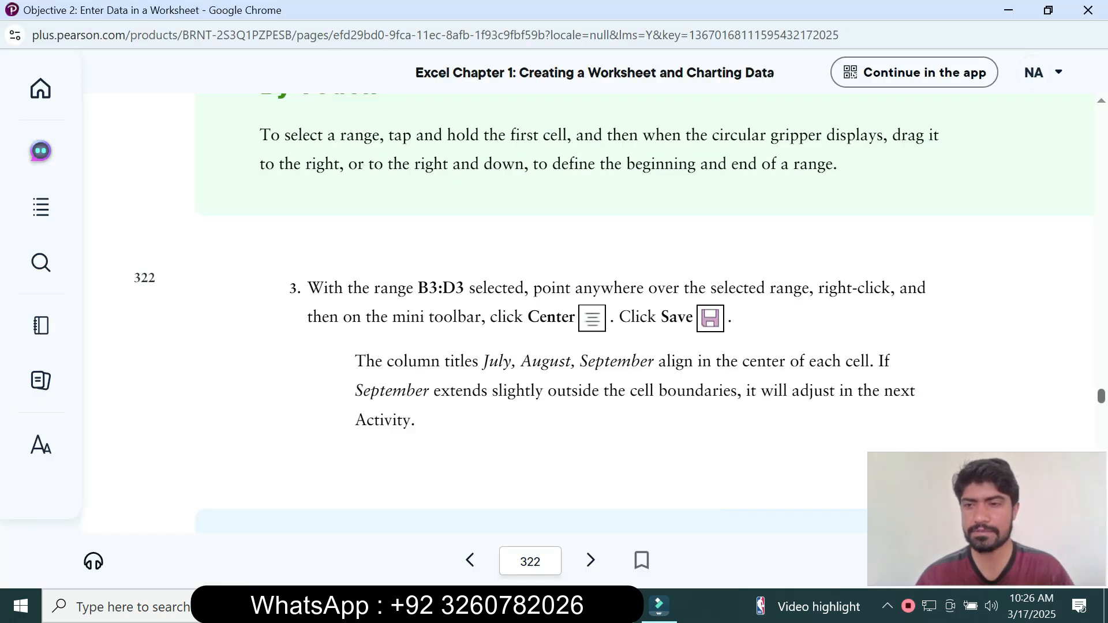
pyautogui.scroll(4, 644, 312)
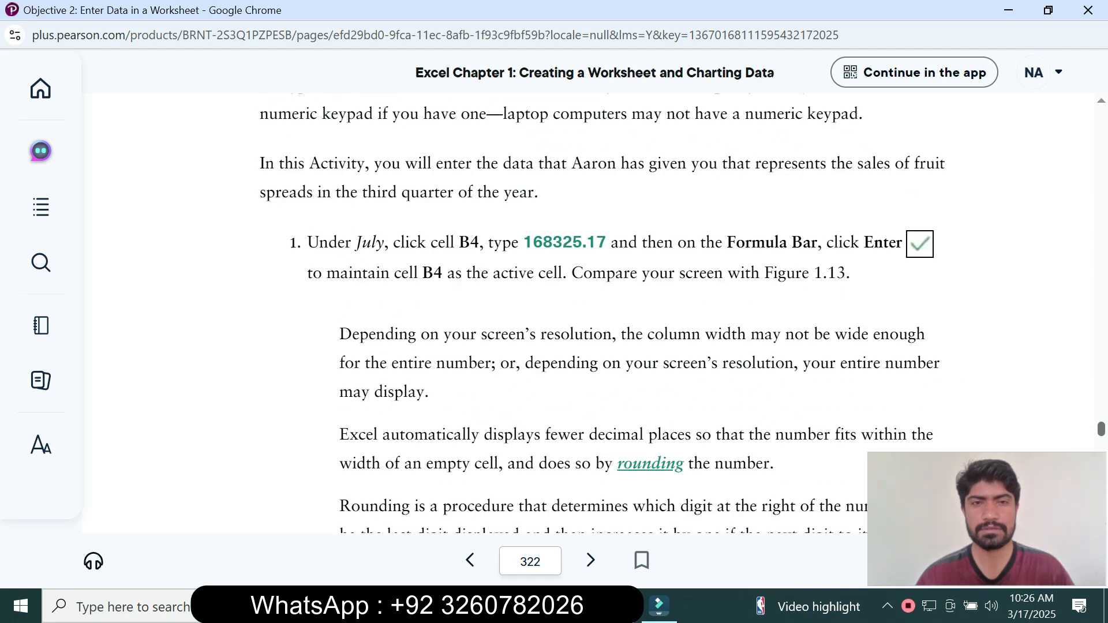
pyautogui.scroll(-3, 645, 312)
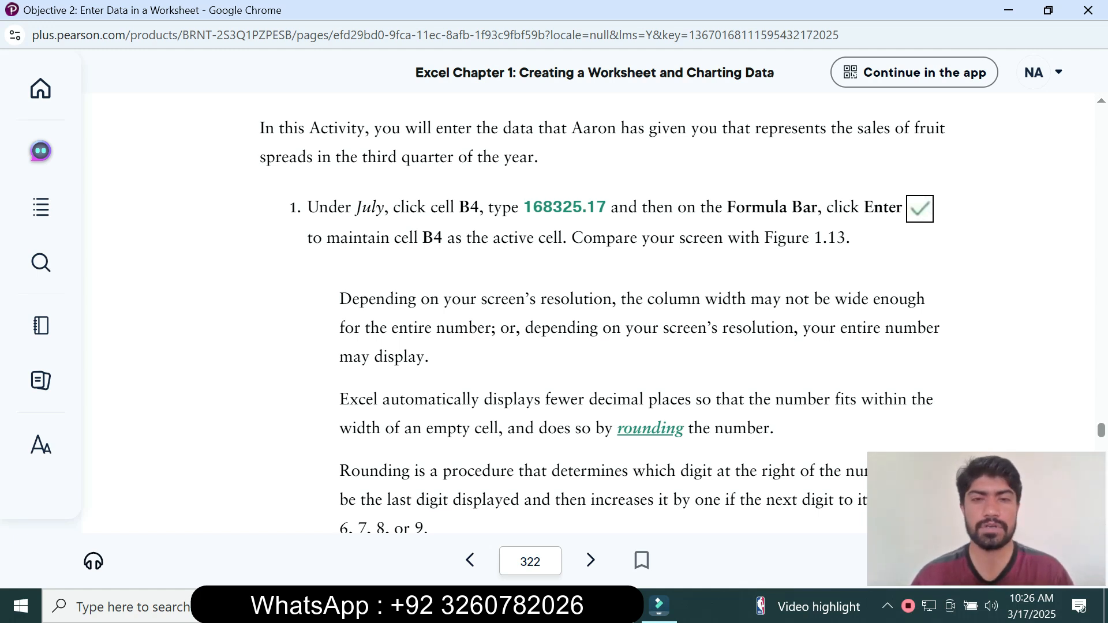
pyautogui.moveTo(523, 206); pyautogui.dragTo(606, 207)
pyautogui.hotkey('ctrl', 'c')
pyautogui.click(655, 312)
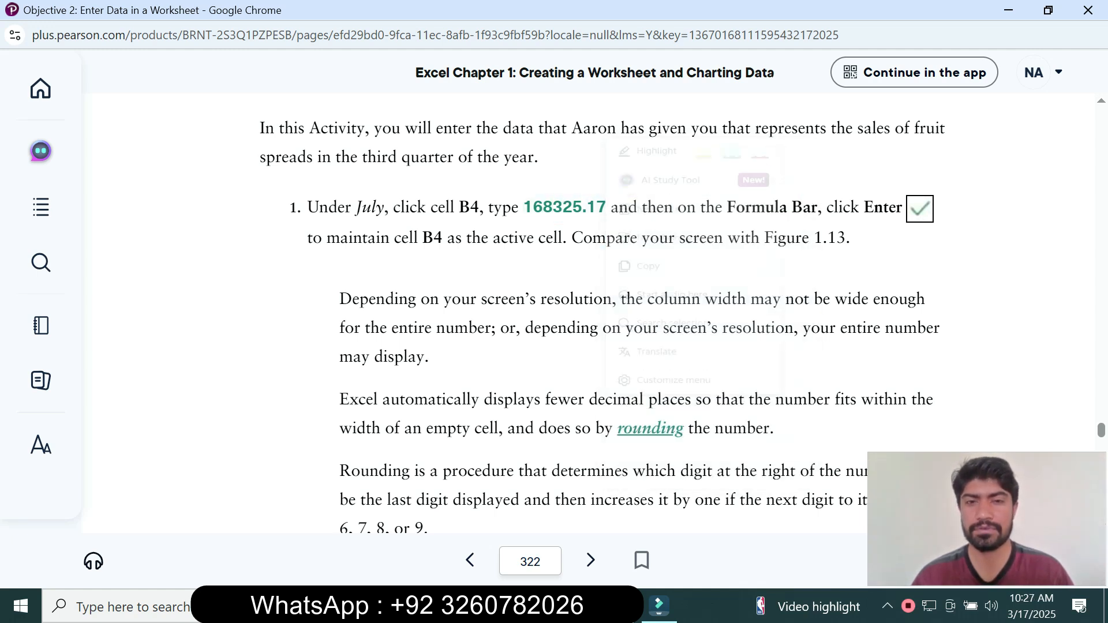
# Switch to the Excel workbook and enter 168325.17 in cell B4 as the July sales for Jams.
pyautogui.hotkey('alt', 'Tab')
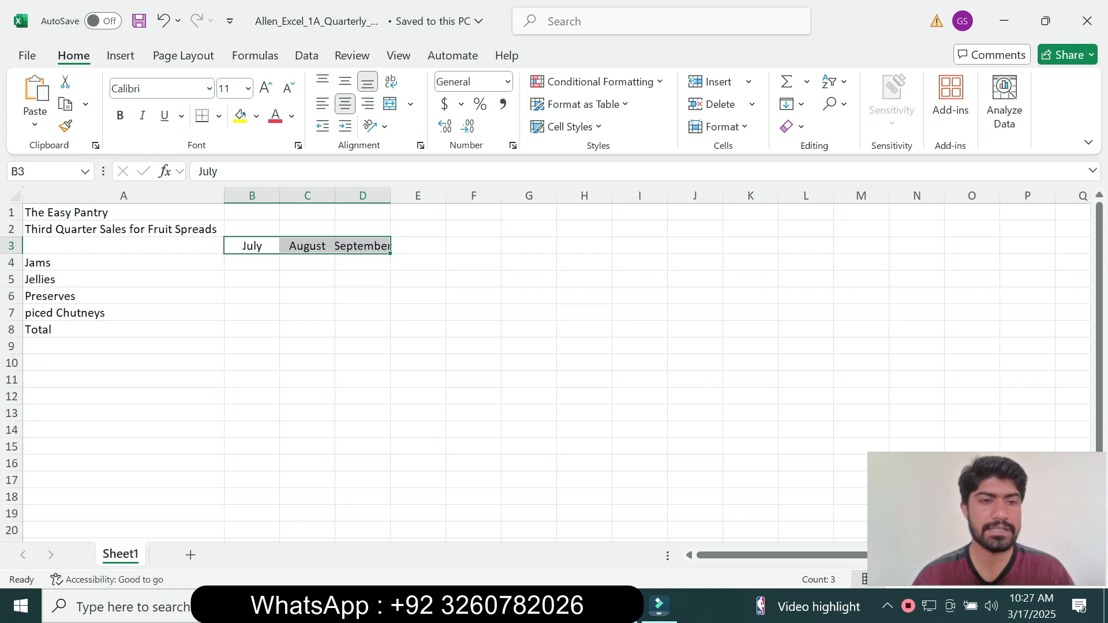
pyautogui.click(252, 262)
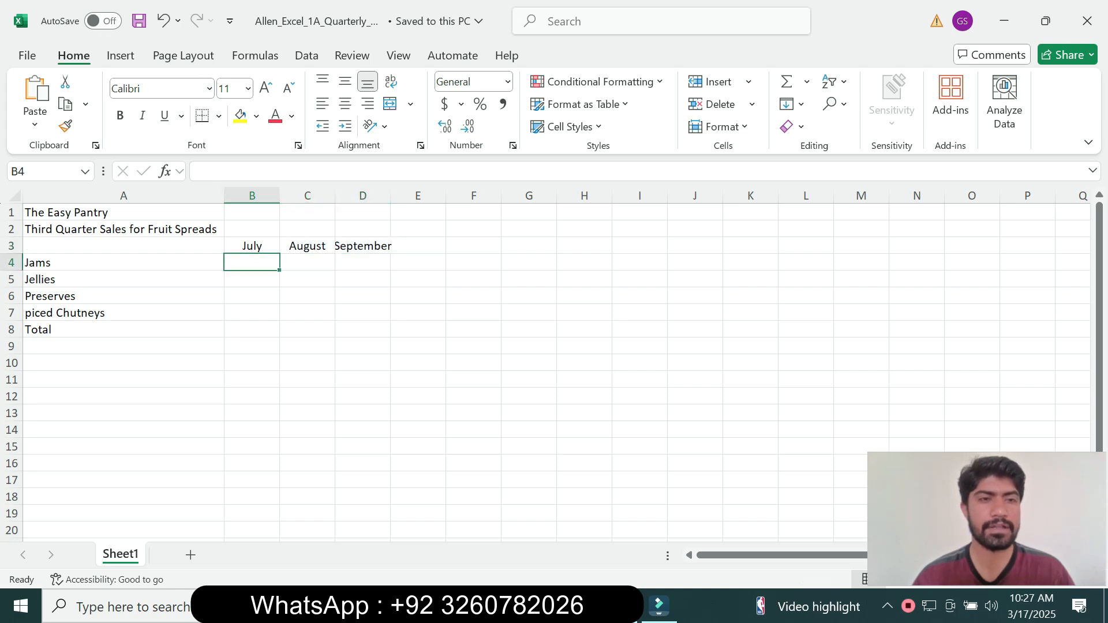
pyautogui.click(199, 171)
pyautogui.hotkey('ctrl', 'v')
pyautogui.press('Return')
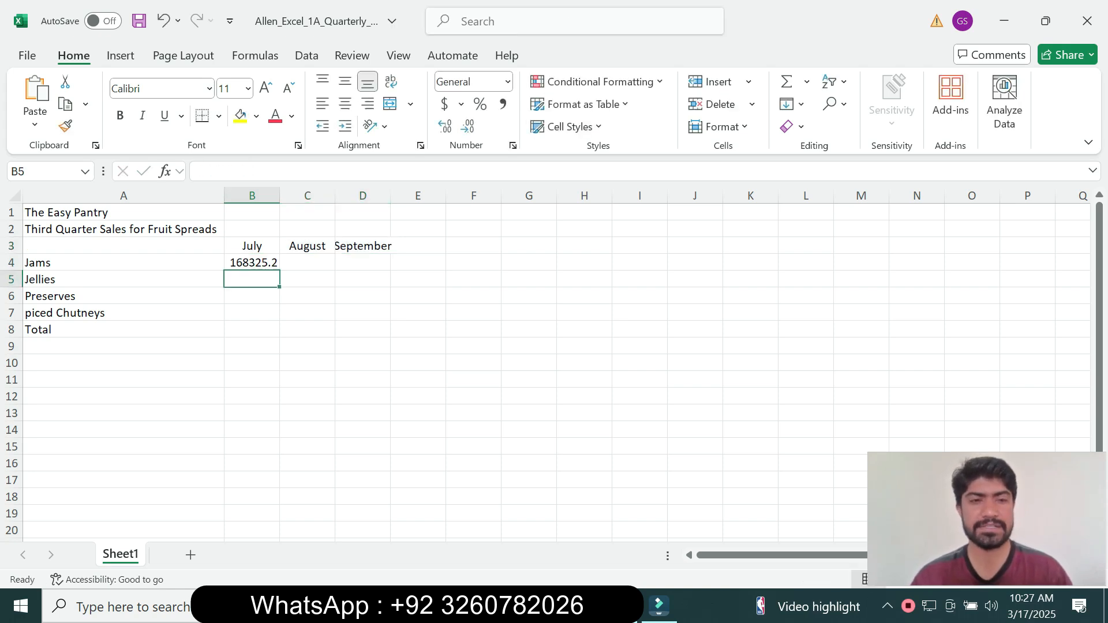
# Return to the textbook in Chrome and read past Figure 1.13 to step 2 about the width of columns B:F.
pyautogui.moveTo(532, 606)
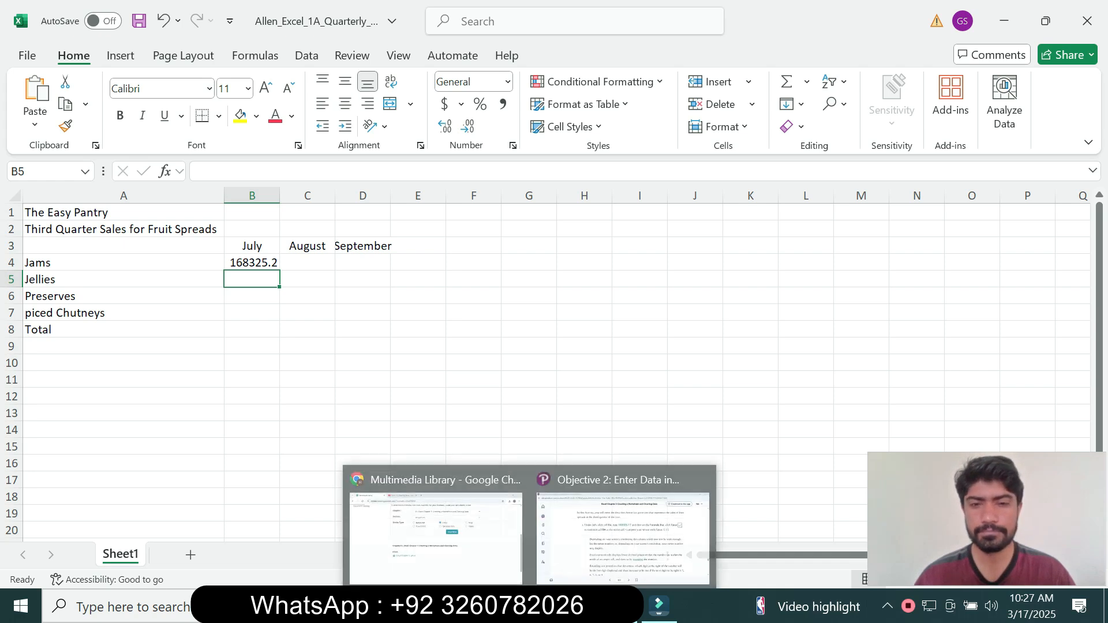
pyautogui.click(629, 522)
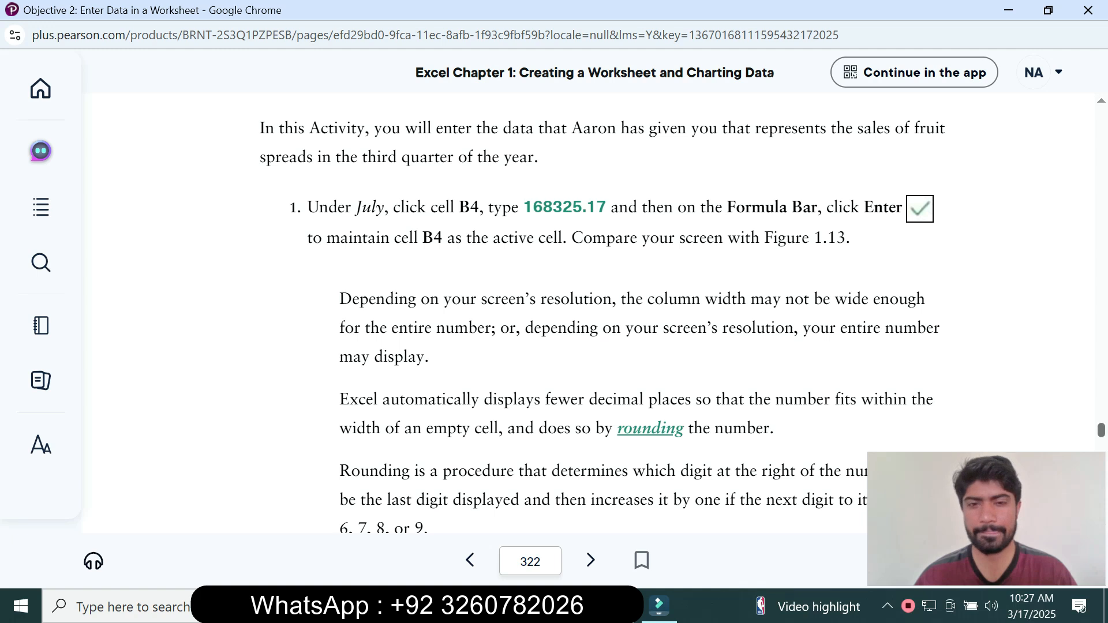
pyautogui.scroll(-2, 603, 315)
pyautogui.scroll(-5, 638, 298)
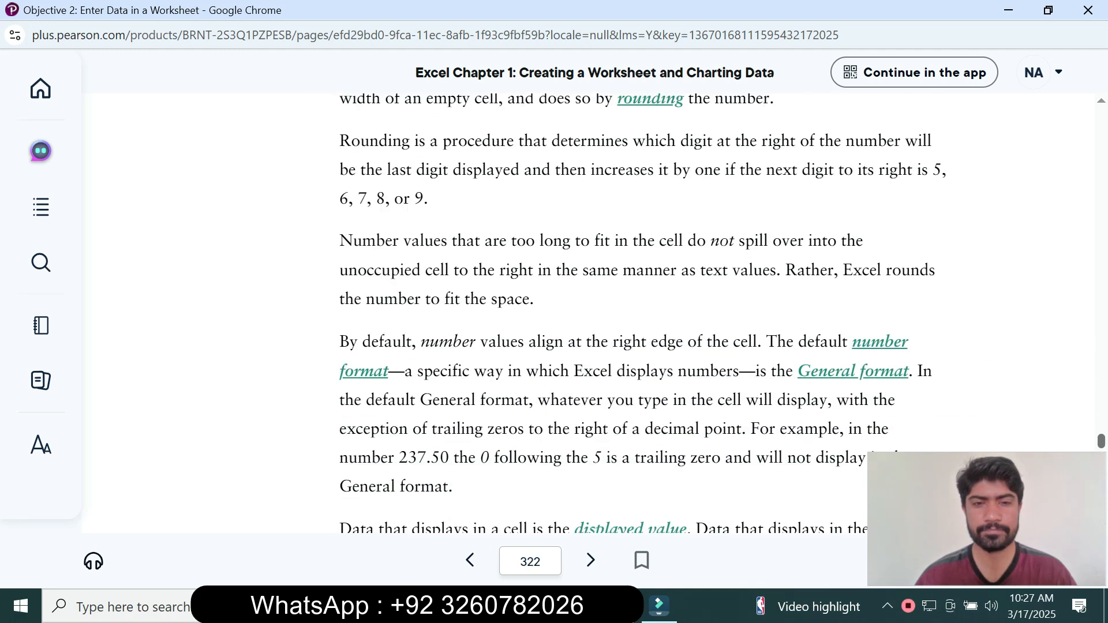
pyautogui.scroll(-5, 620, 314)
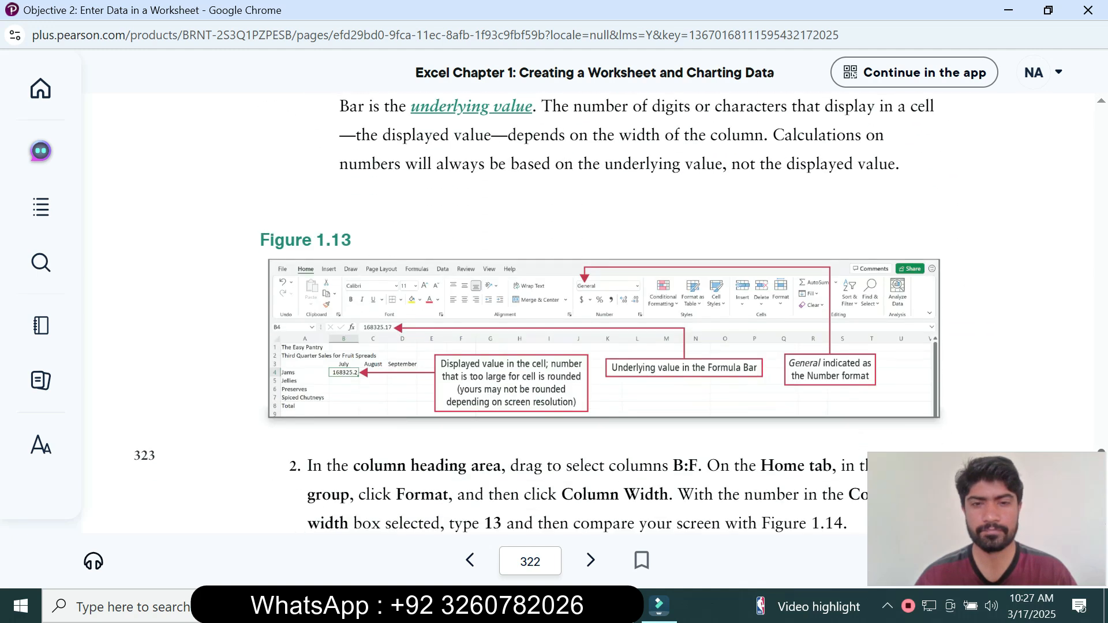
pyautogui.scroll(-3, 600, 314)
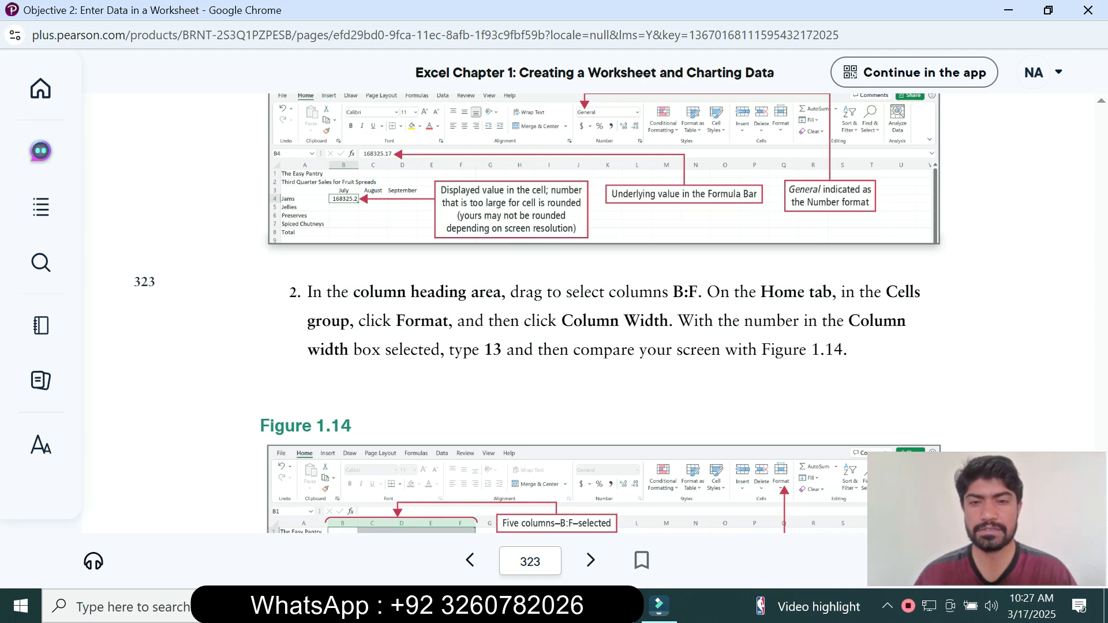
# Switch to the Excel workbook and set the width of columns B:F to 13, rechecking step 2 in the Chrome textbook.
pyautogui.hotkey('alt', 'Tab')
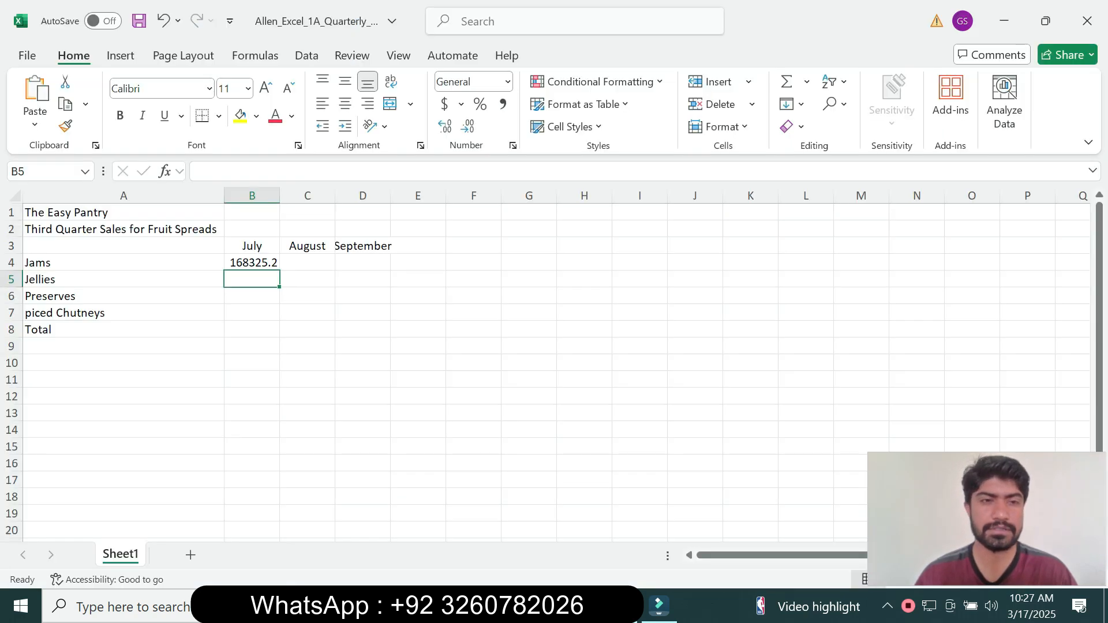
pyautogui.click(253, 196)
pyautogui.keyDown('shift'); pyautogui.click(474, 195); pyautogui.keyUp('shift')
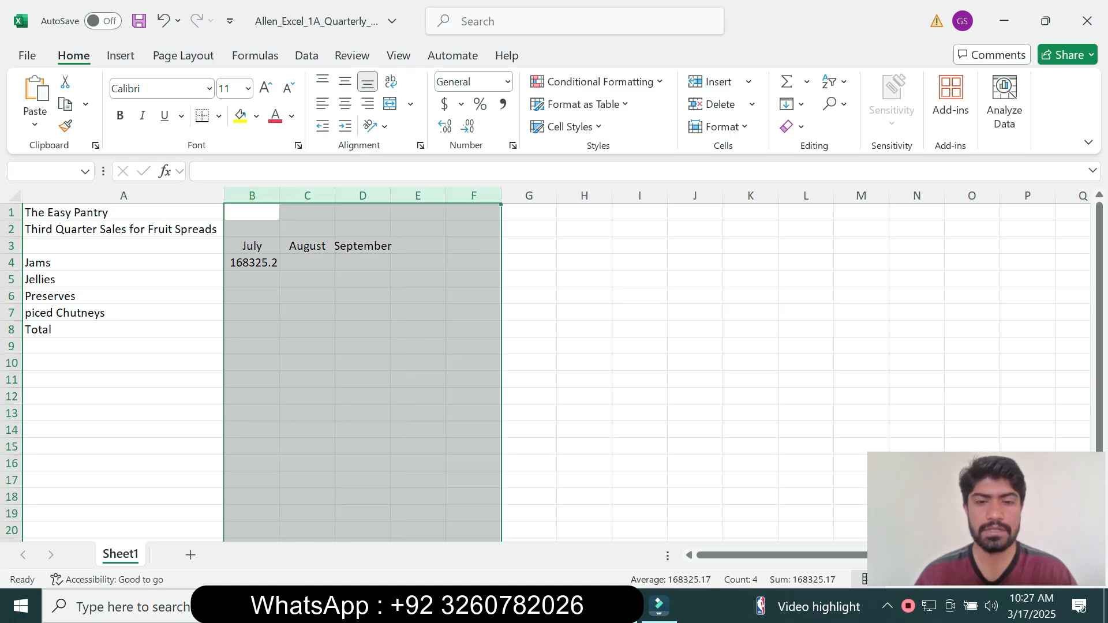
pyautogui.click(618, 508)
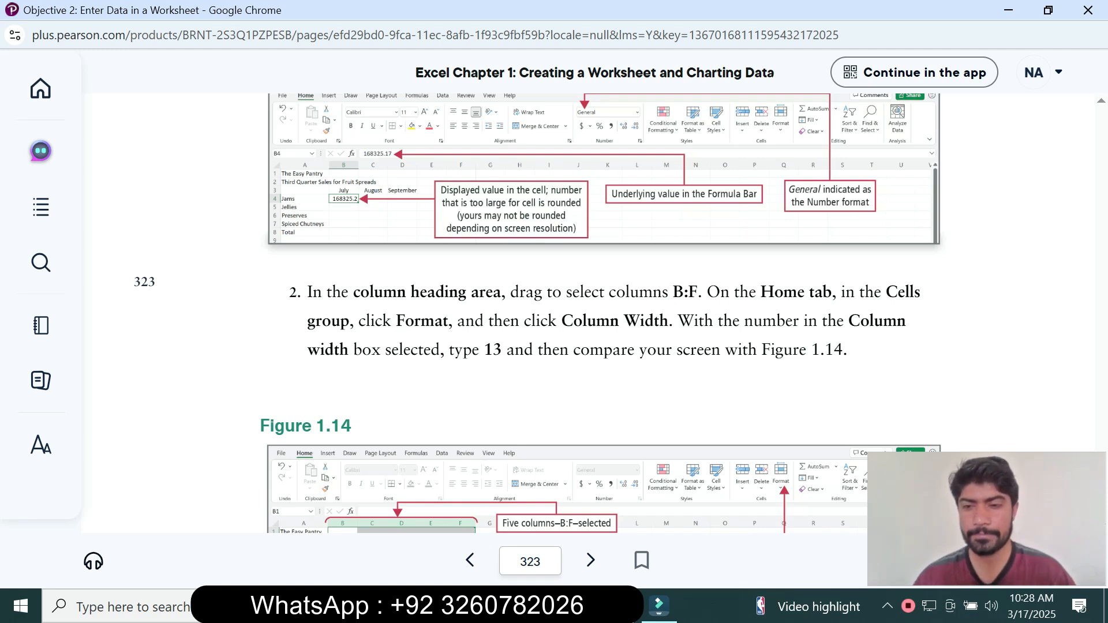
pyautogui.hotkey('alt', 'Tab')
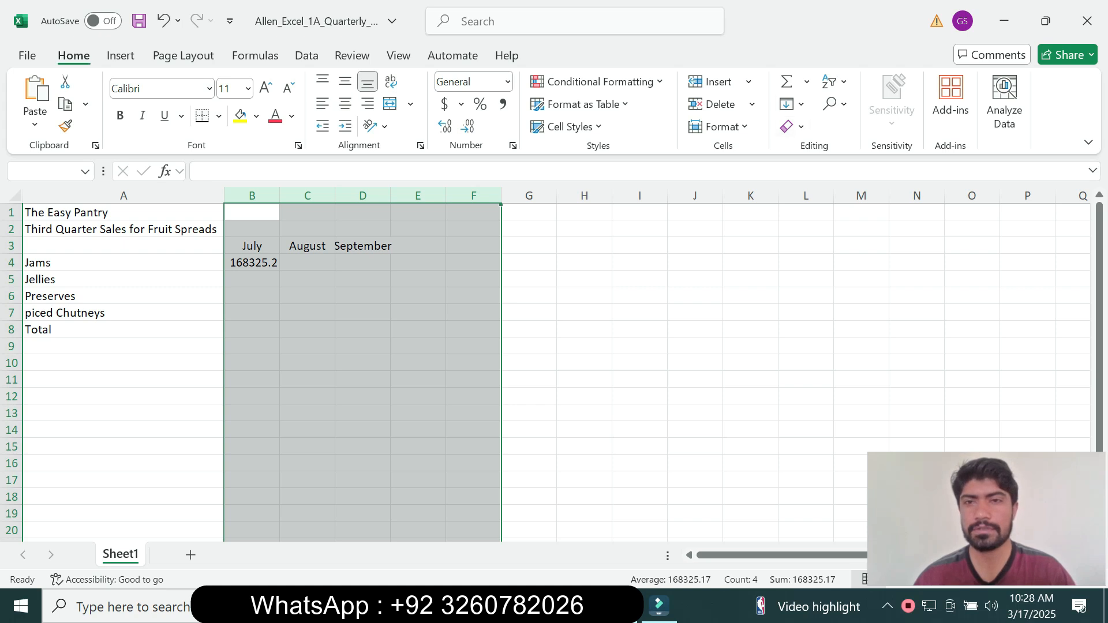
pyautogui.click(721, 127)
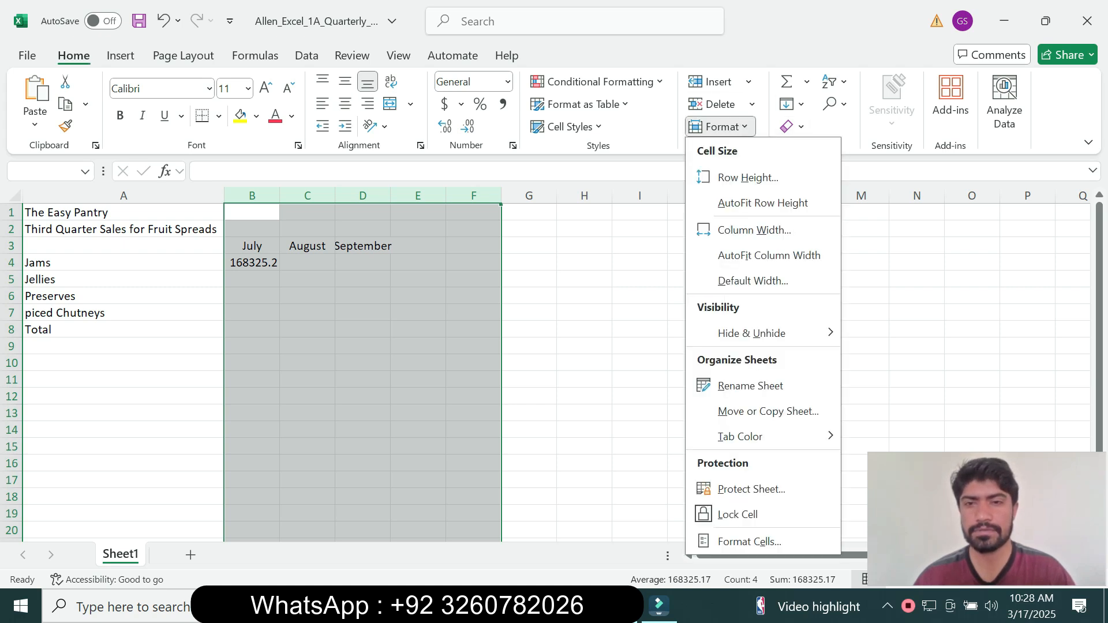
pyautogui.click(755, 229)
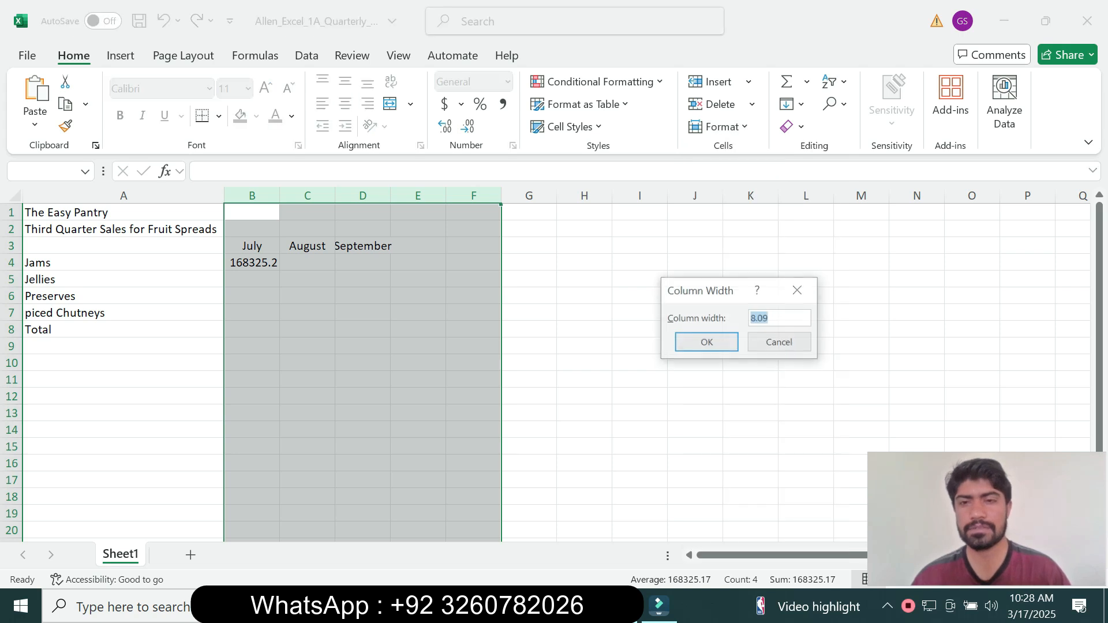
pyautogui.write('13')
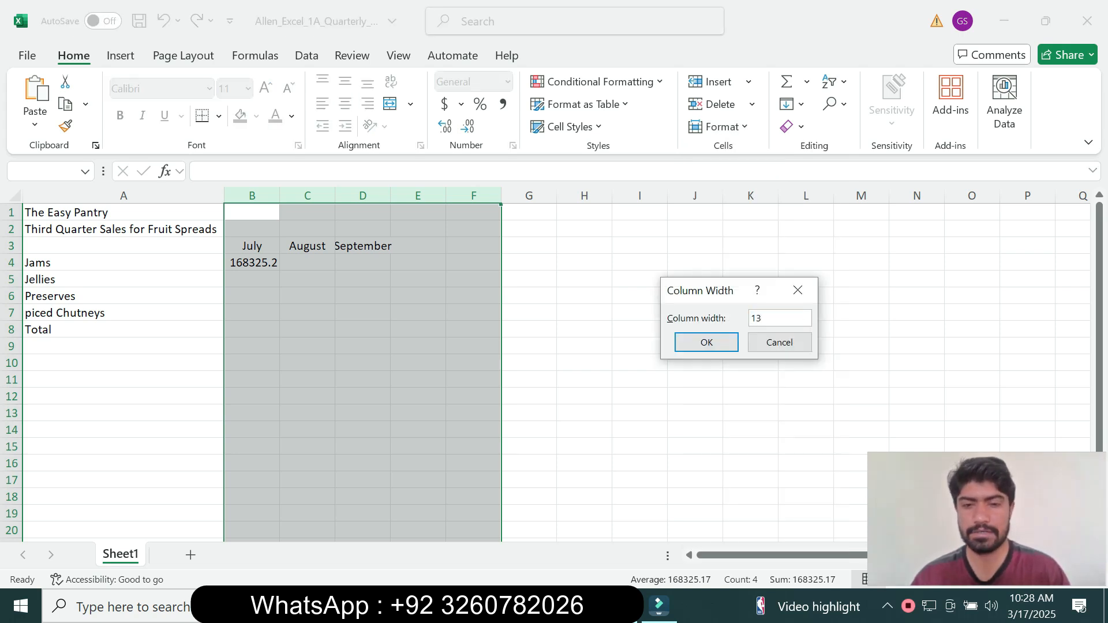
pyautogui.moveTo(532, 606)
pyautogui.click(624, 525)
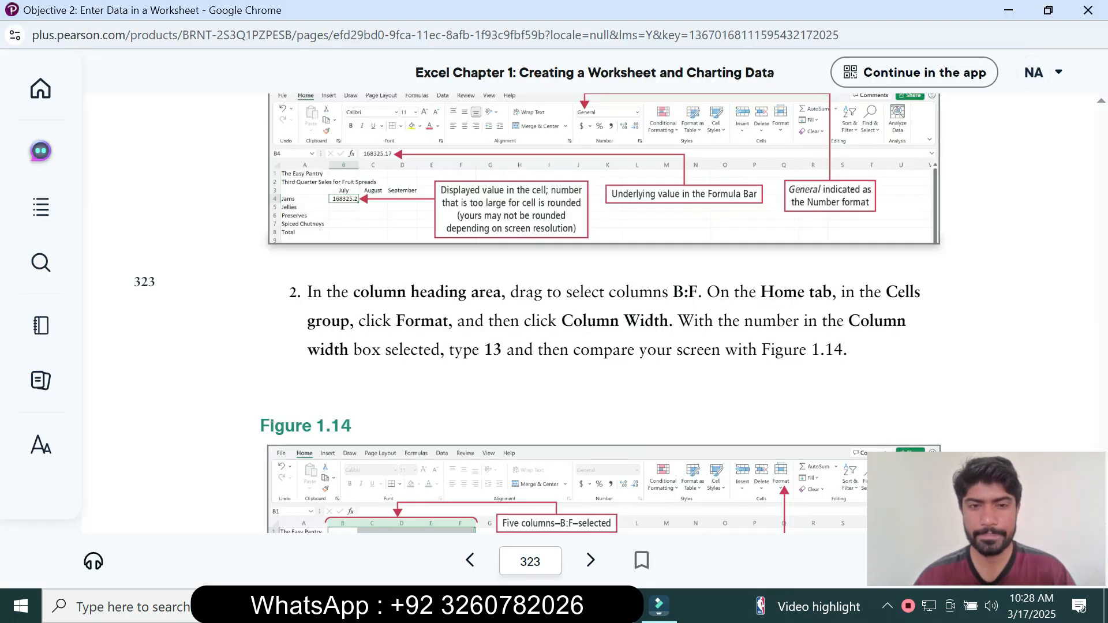
pyautogui.hotkey('alt', 'Tab')
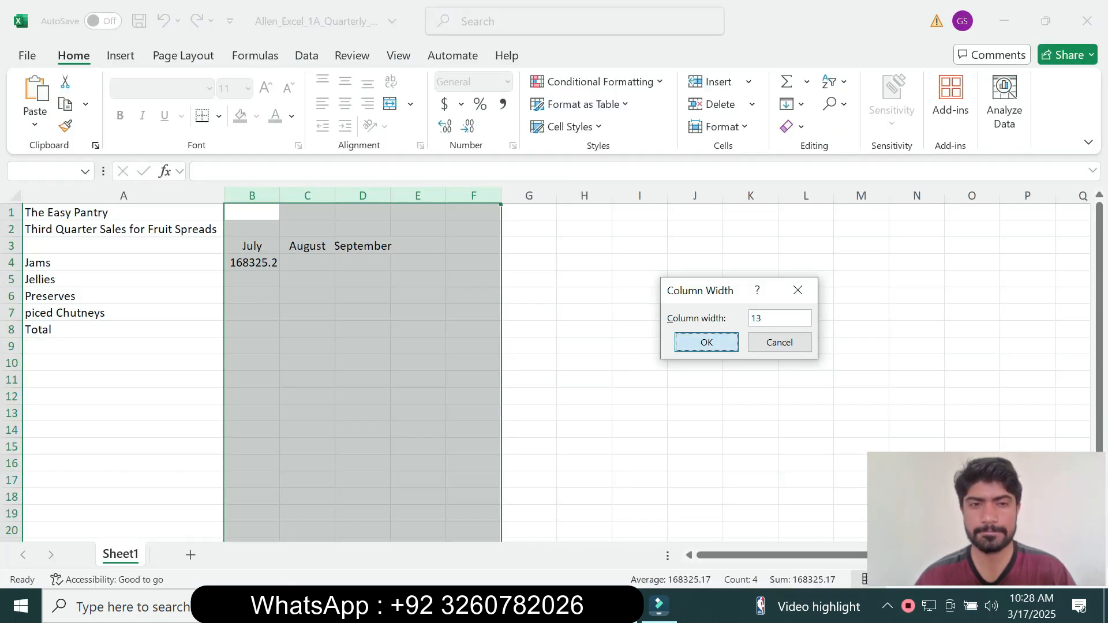
pyautogui.press('Return')
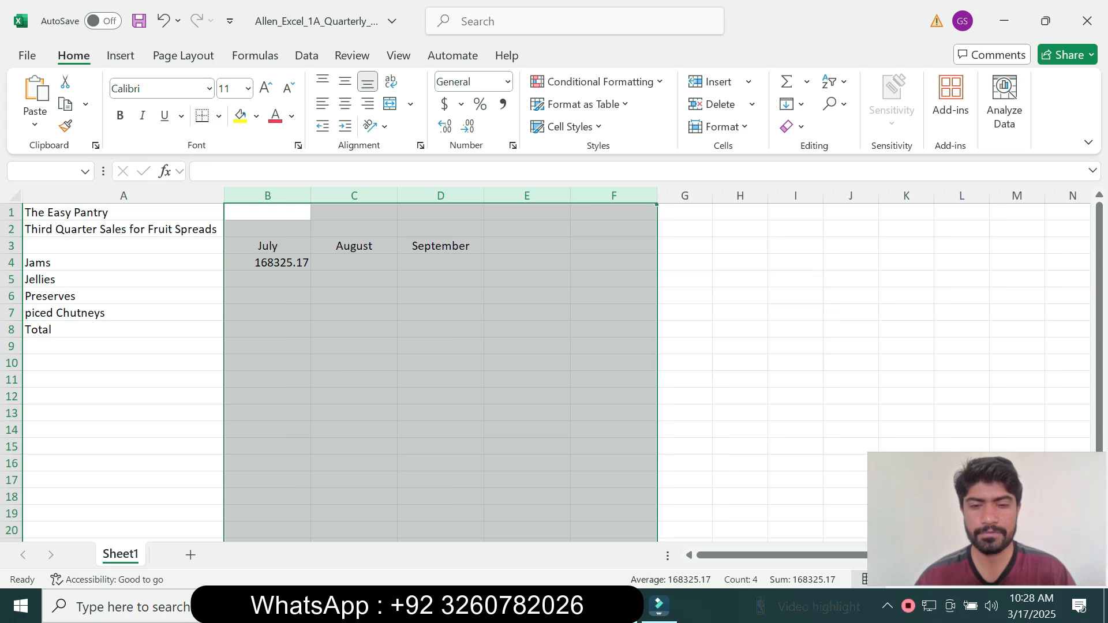
# Return to the textbook in Chrome, read steps 3 and 4, and copy the value 68325.12.
pyautogui.moveTo(660, 605)
pyautogui.click(628, 523)
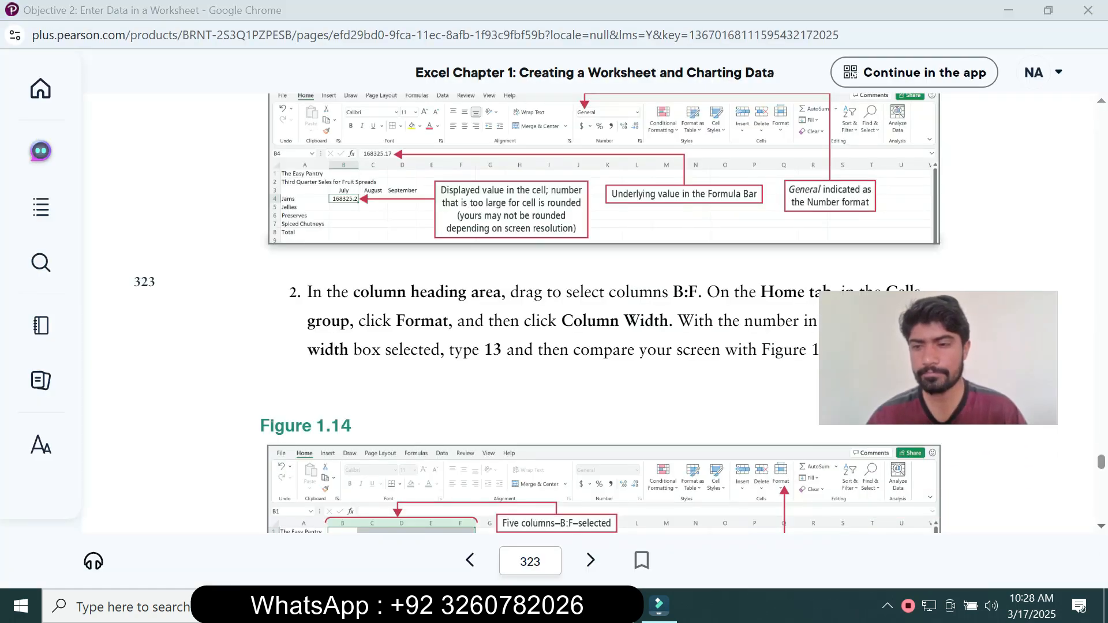
pyautogui.scroll(-3, 600, 312)
pyautogui.scroll(-9, 601, 311)
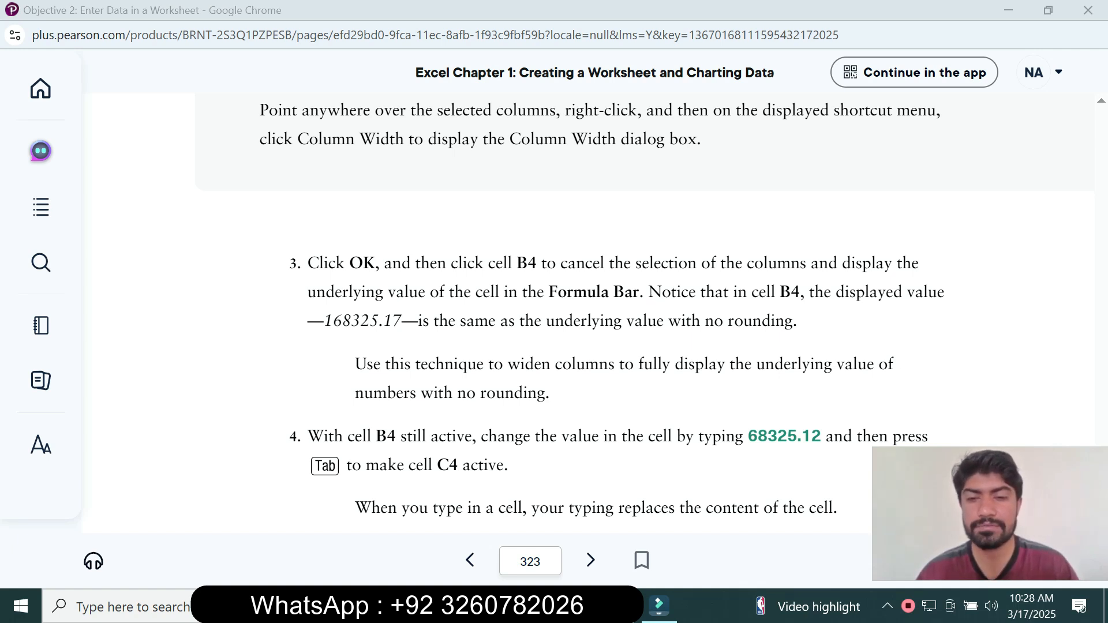
pyautogui.moveTo(749, 436); pyautogui.dragTo(821, 437)
pyautogui.hotkey('ctrl', 'c')
pyautogui.click(868, 410)
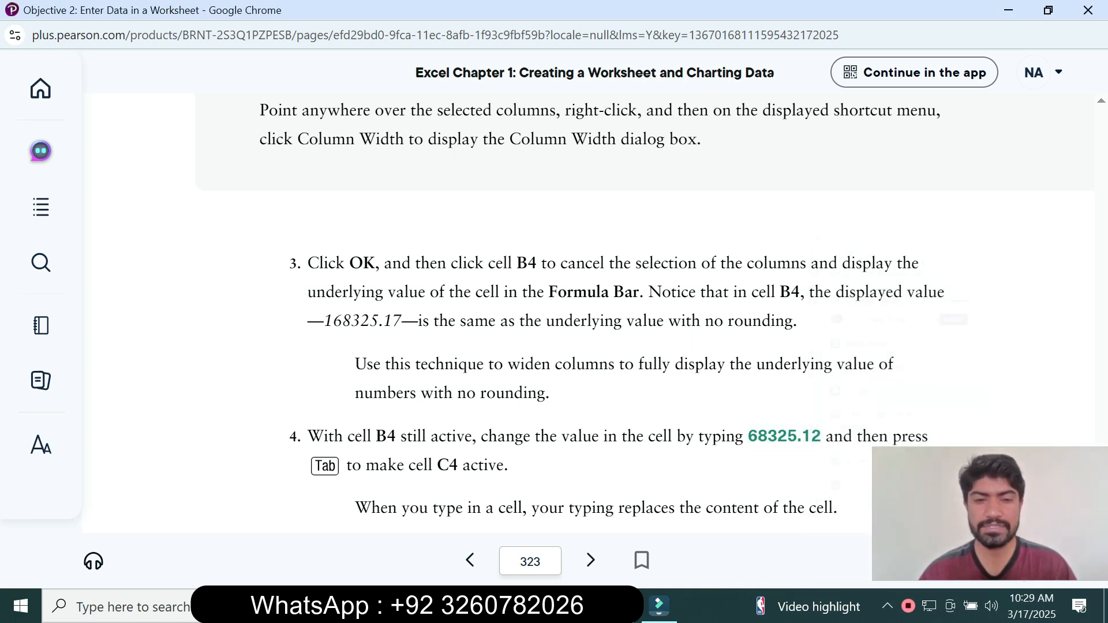
# Switch to the Excel workbook and replace the July sales for Jams in cell B4 with 68325.12.
pyautogui.hotkey('alt', 'Tab')
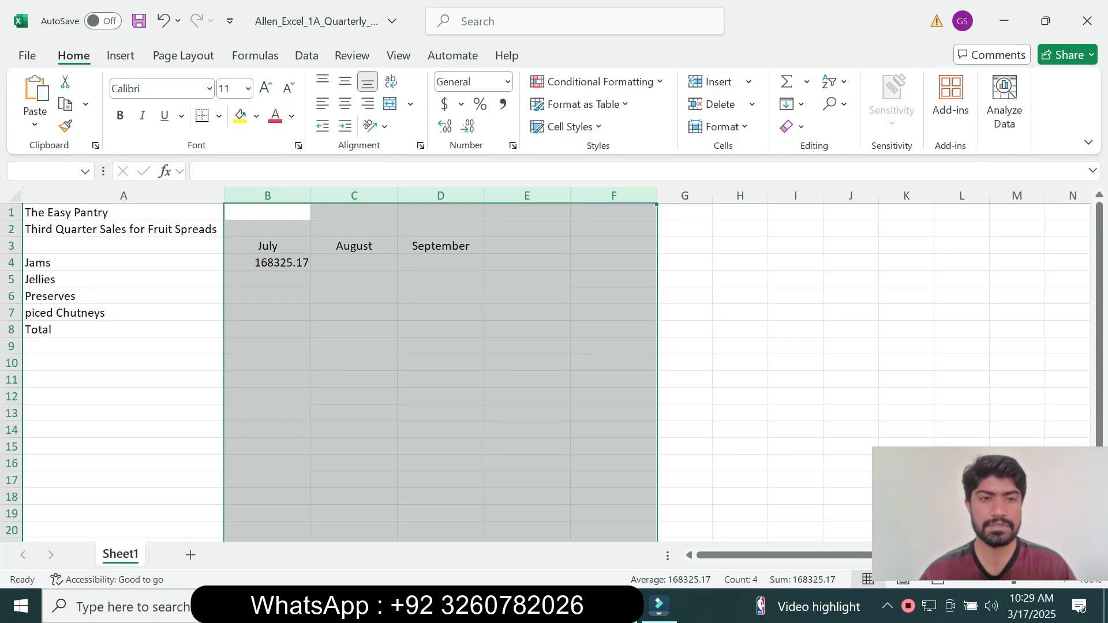
pyautogui.click(267, 263)
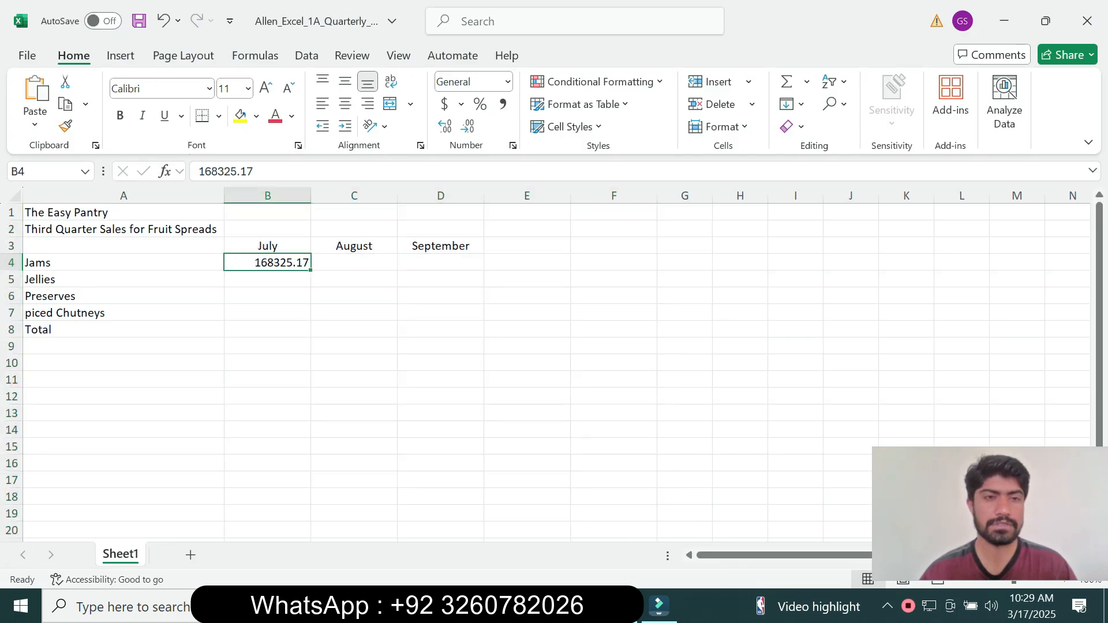
pyautogui.doubleClick(225, 172)
pyautogui.hotkey('ctrl', 'v')
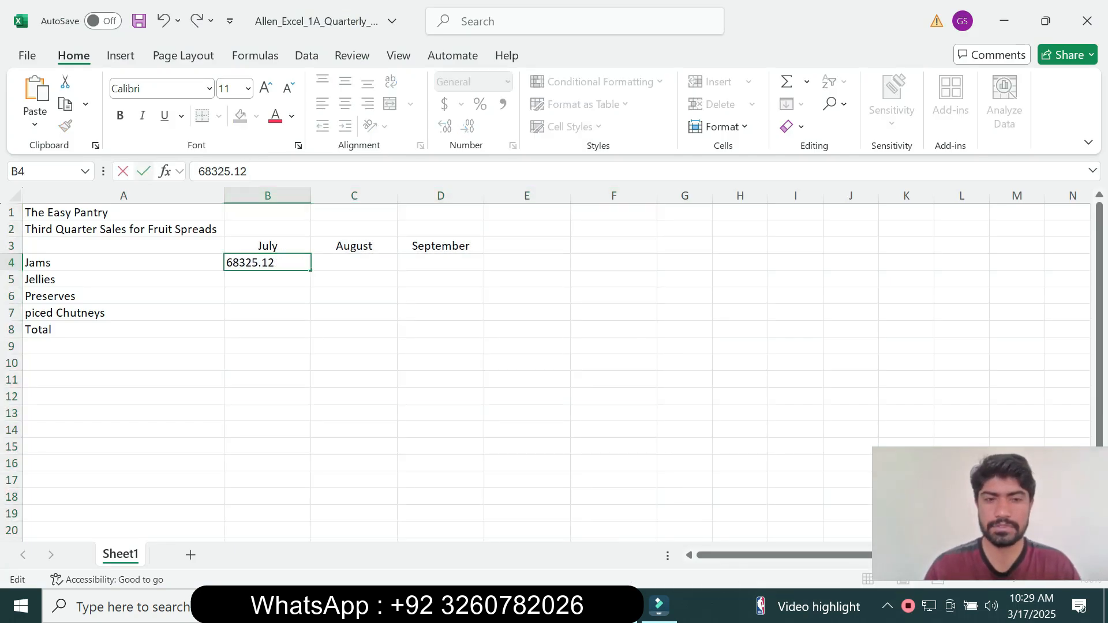
pyautogui.press('Return')
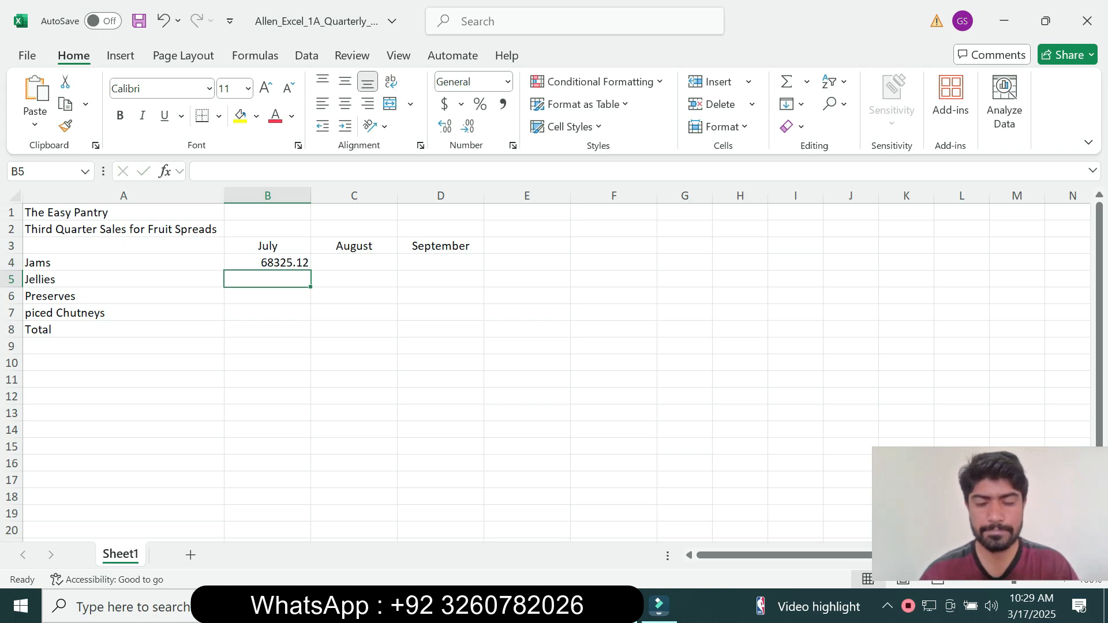
# Read step 5 and its sales table in the Chrome textbook, comparing the instructions with cell B4 in the Excel workbook.
pyautogui.moveTo(531, 606)
pyautogui.click(621, 519)
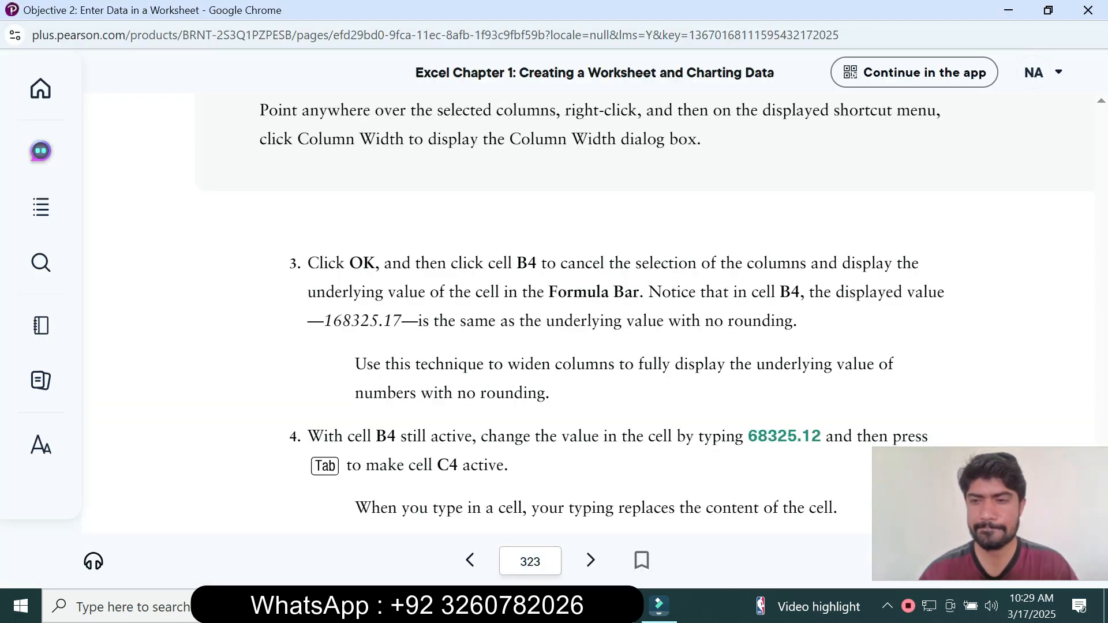
pyautogui.scroll(-2, 555, 317)
pyautogui.scroll(-3, 554, 318)
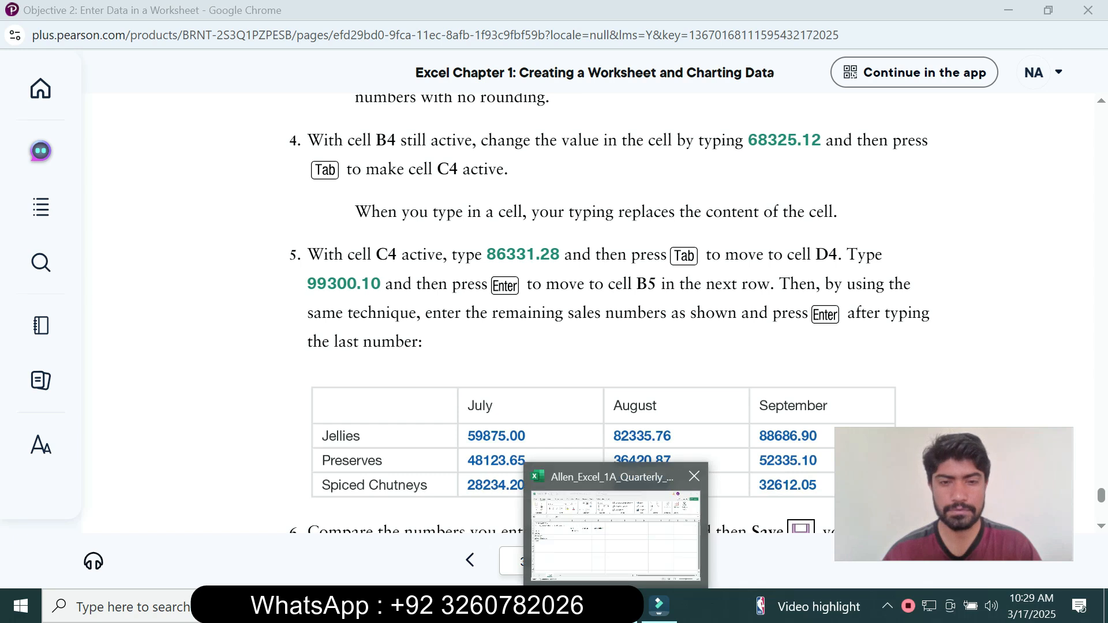
pyautogui.click(618, 606)
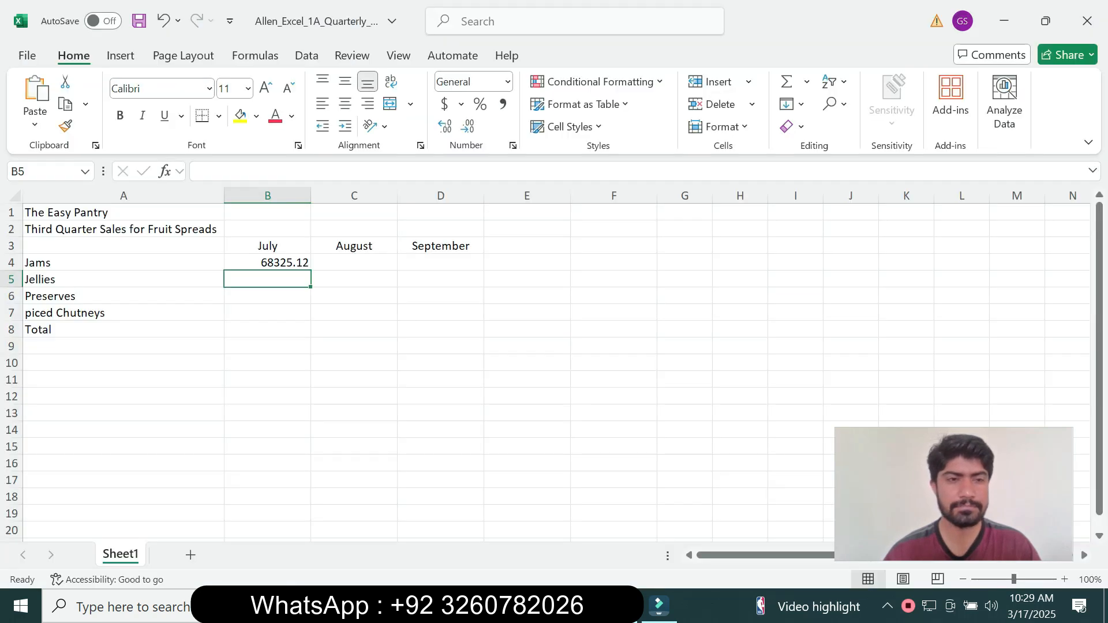
pyautogui.click(267, 263)
pyautogui.moveTo(531, 606)
pyautogui.click(627, 540)
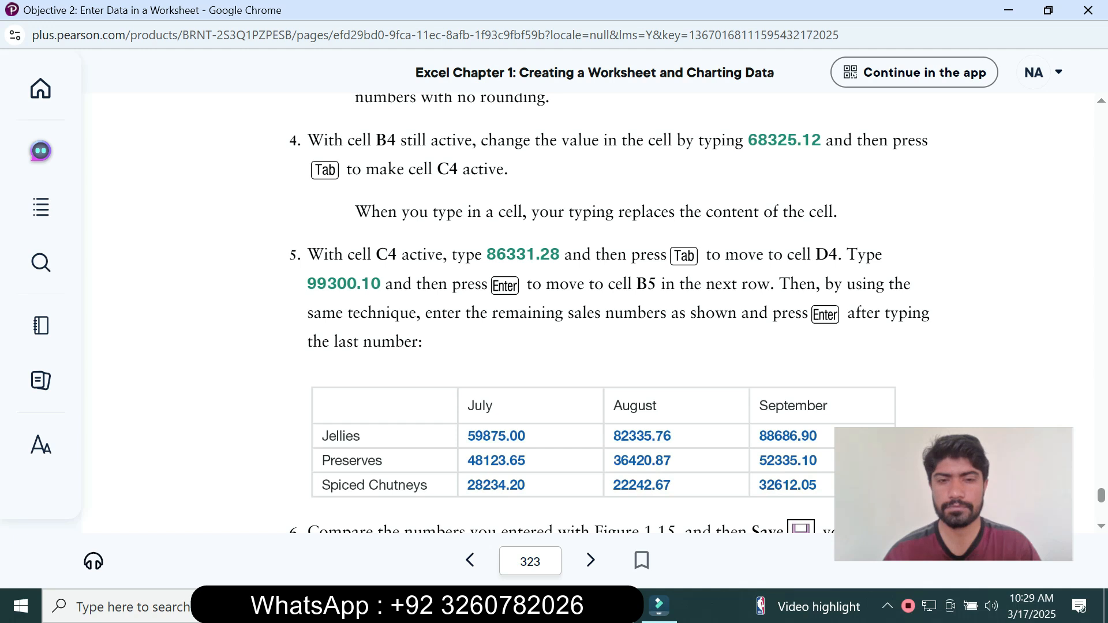
pyautogui.hotkey('alt', 'Tab')
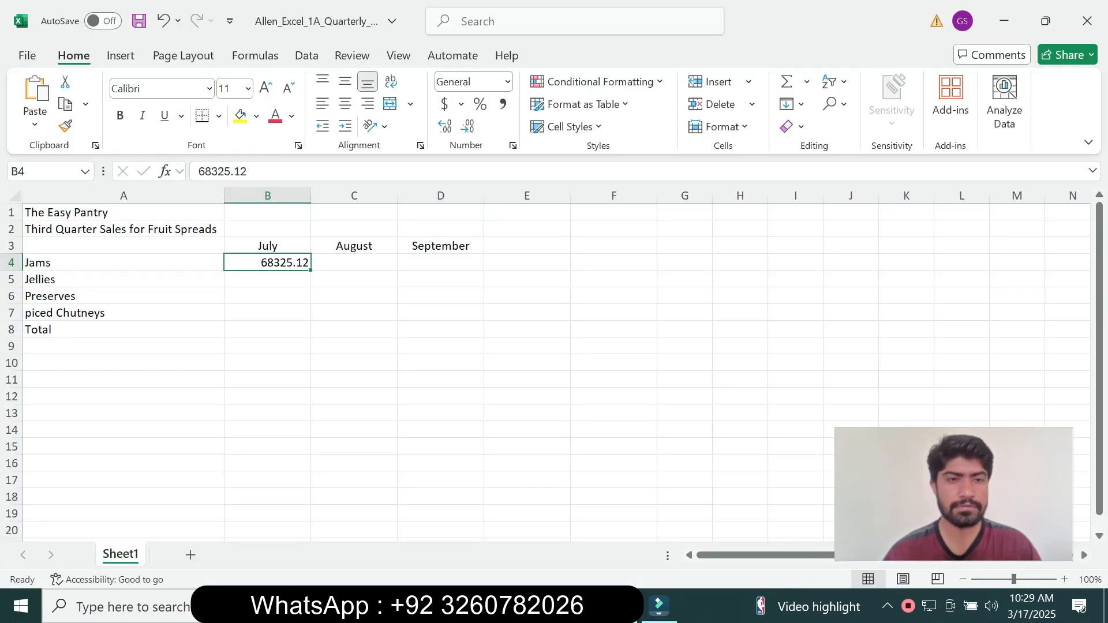
pyautogui.moveTo(531, 606)
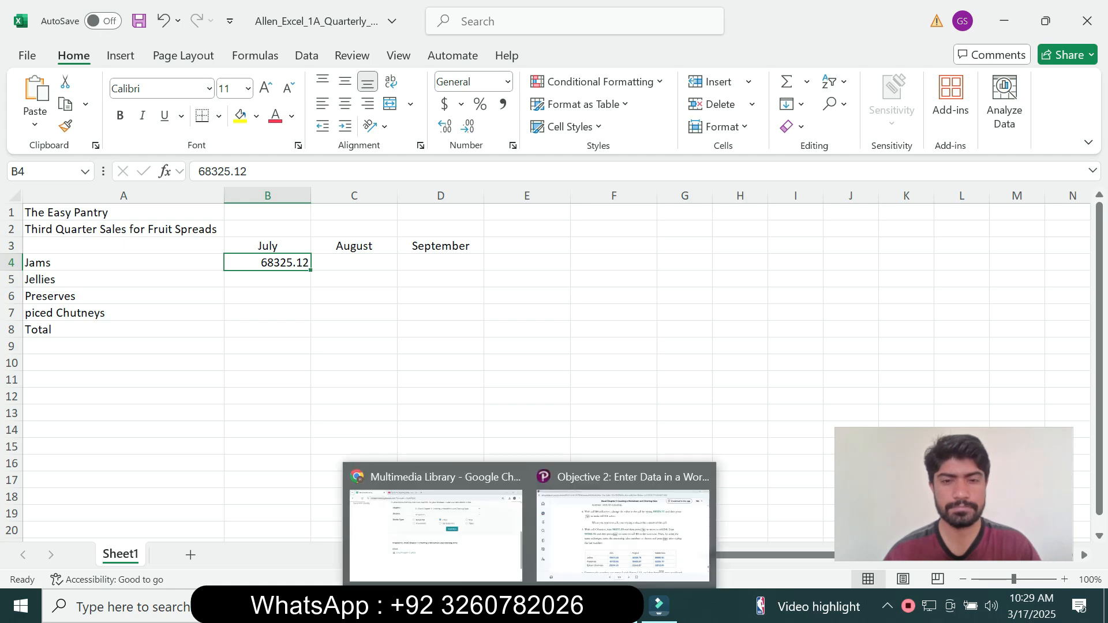
pyautogui.click(628, 523)
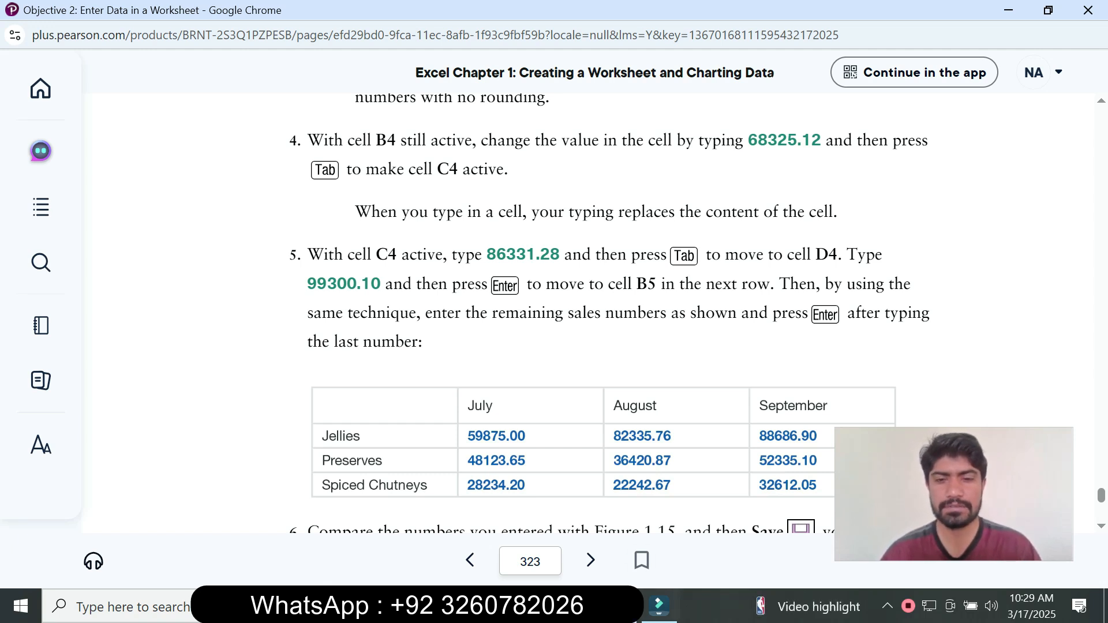
pyautogui.hotkey('alt', 'Tab')
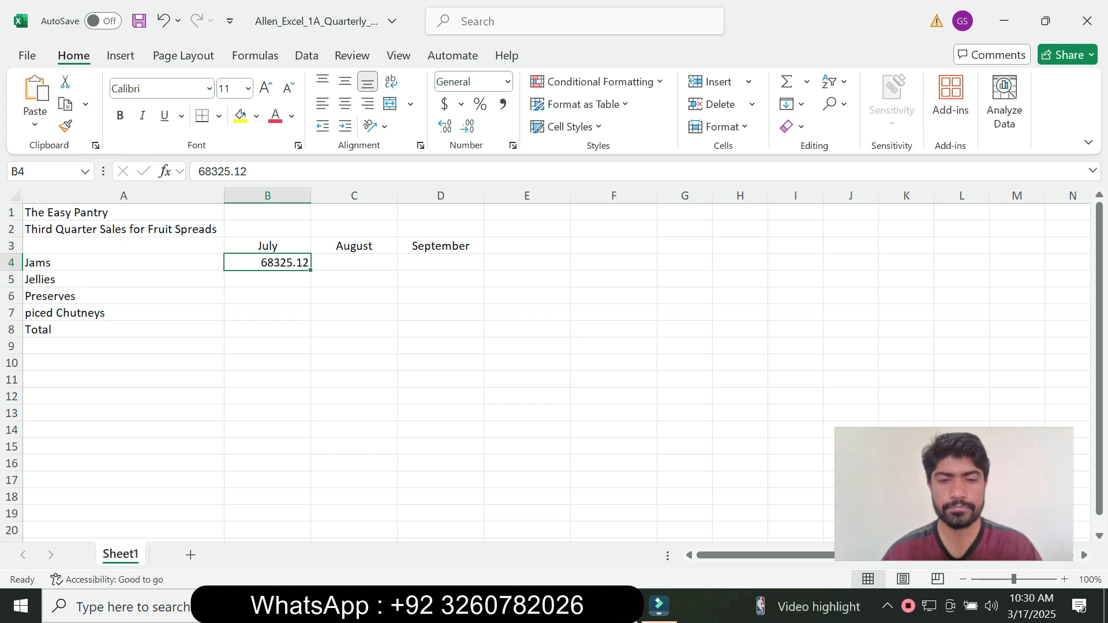
pyautogui.moveTo(529, 606)
pyautogui.click(623, 528)
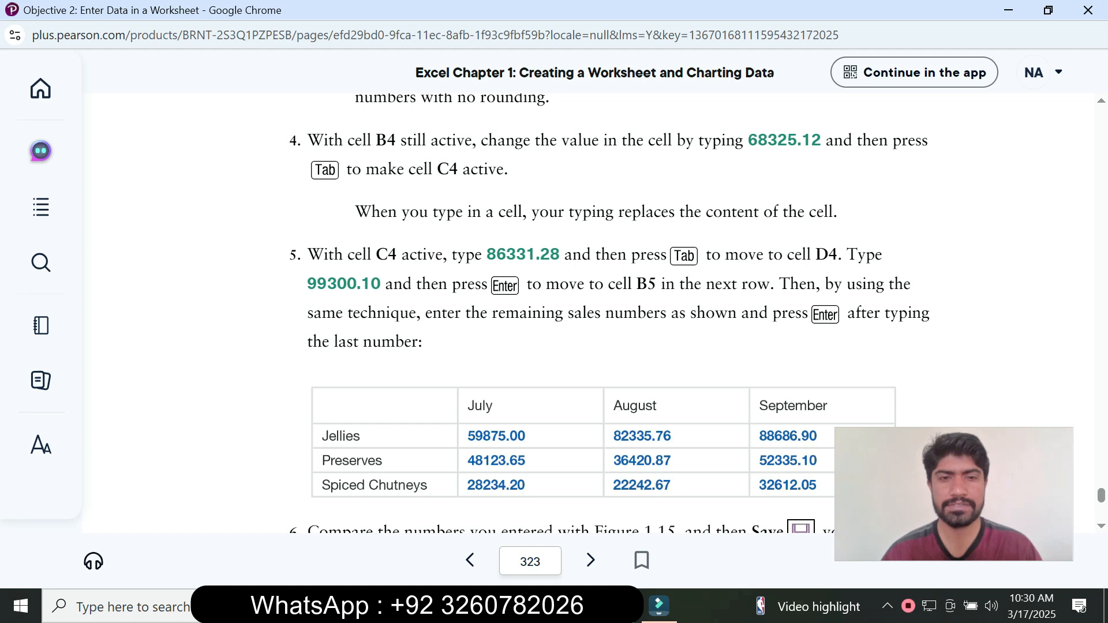
# Copy 86331.28 from step 5, switch to Excel, and enter it in cell C4 as the August sales for Jams.
pyautogui.moveTo(486, 255); pyautogui.dragTo(559, 255)
pyautogui.hotkey('ctrl', 'c')
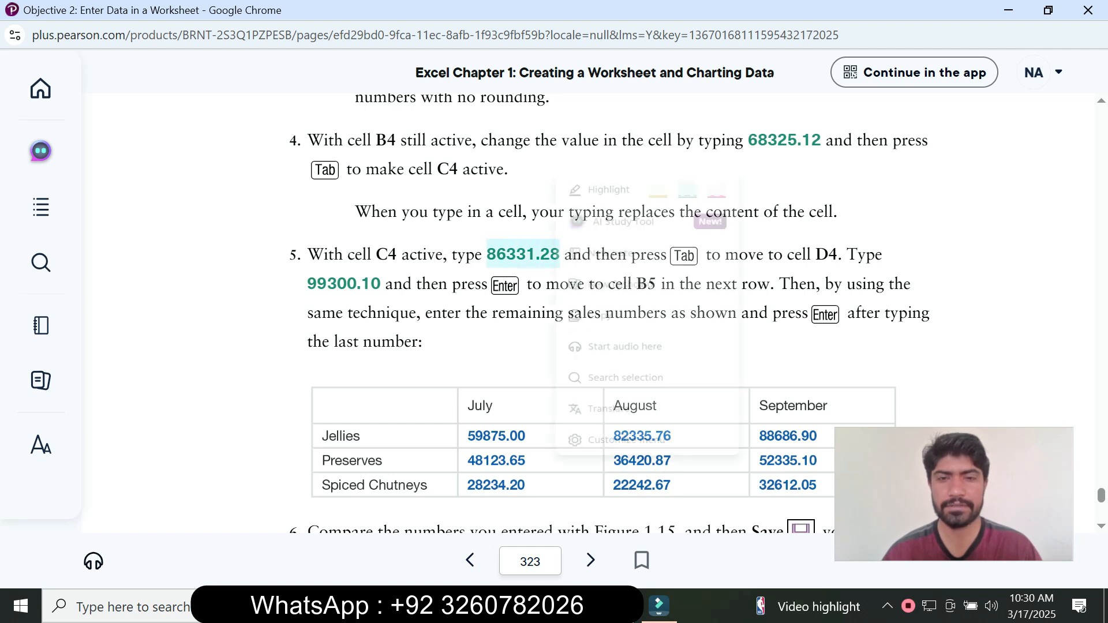
pyautogui.click(605, 350)
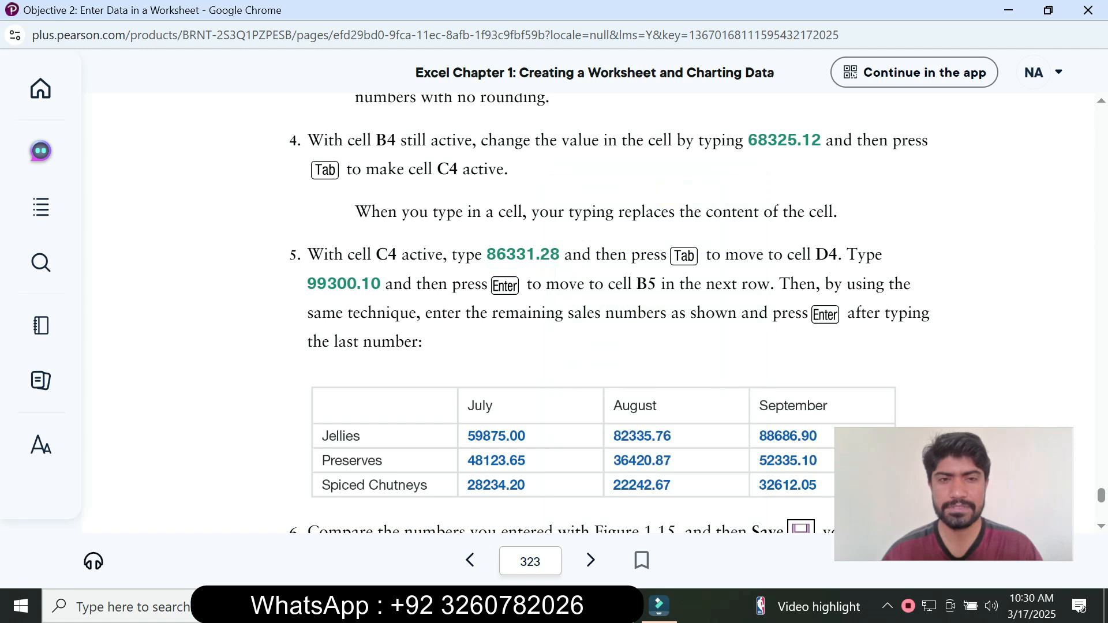
pyautogui.hotkey('alt', 'Tab')
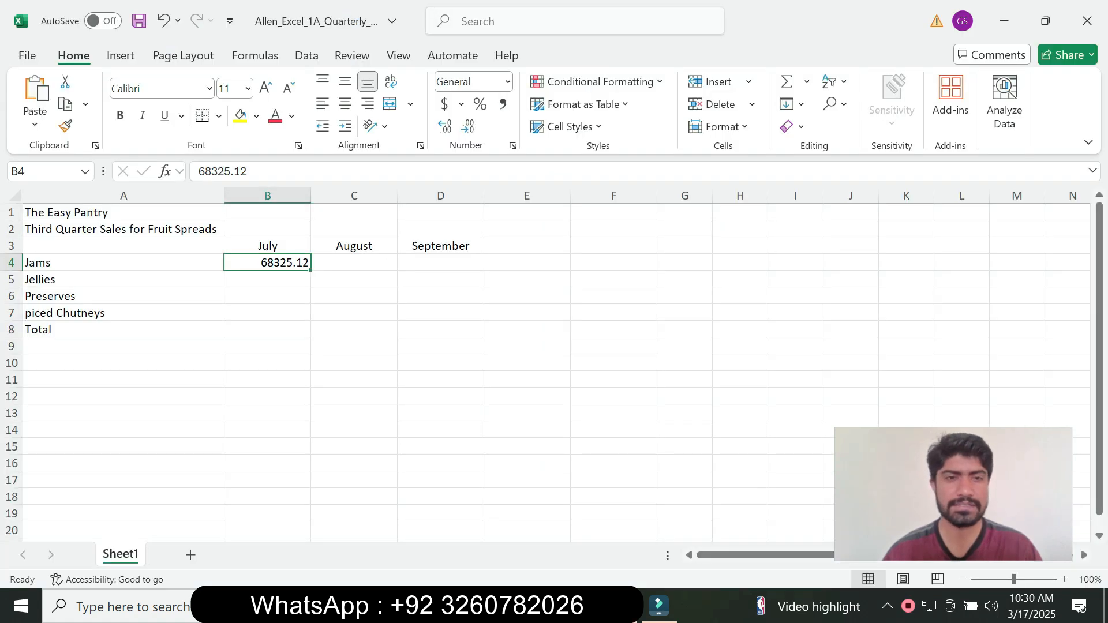
pyautogui.press('Right')
pyautogui.hotkey('ctrl', 'v')
pyautogui.press('Return')
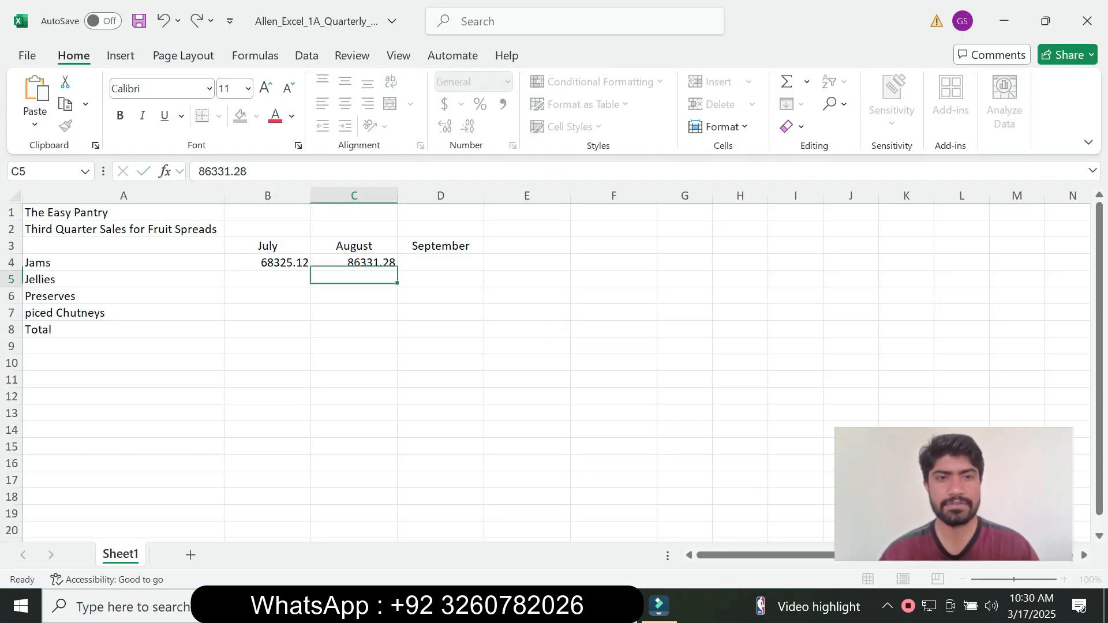
# Copy 99300.10 from step 5 of the Chrome textbook and enter it in cell D4 in Excel as the September sales for Jams.
pyautogui.moveTo(529, 606)
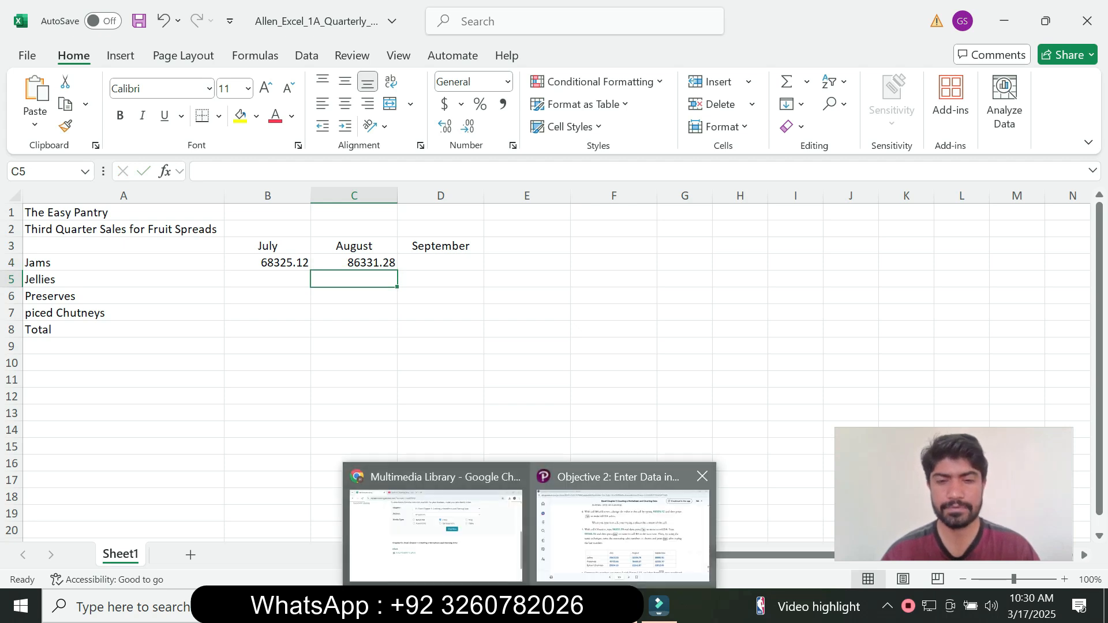
pyautogui.click(622, 519)
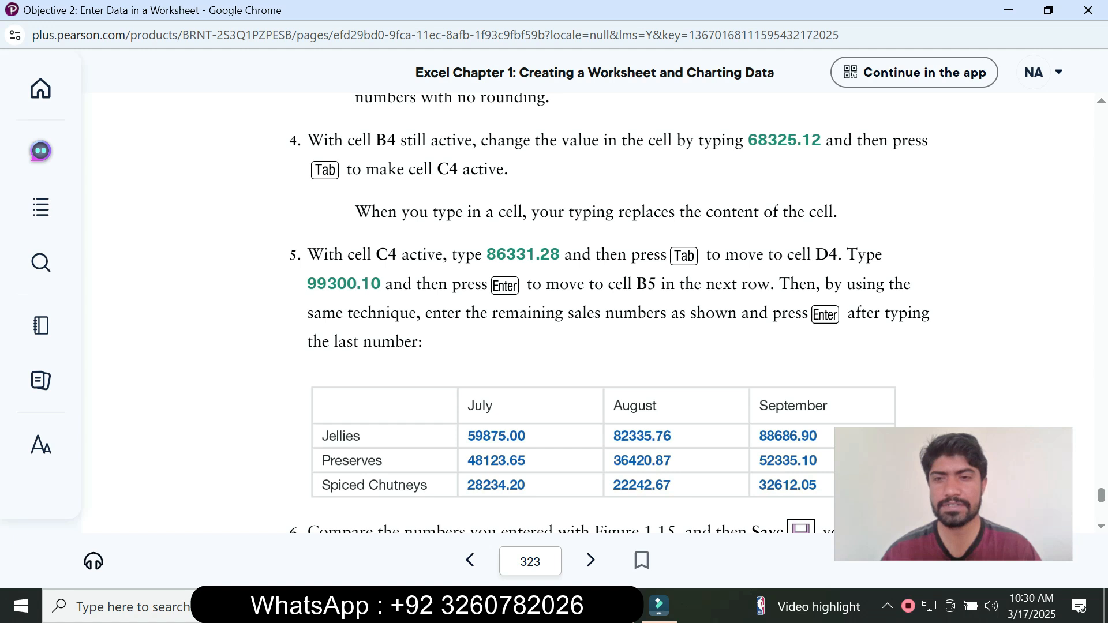
pyautogui.moveTo(308, 284); pyautogui.dragTo(381, 284)
pyautogui.hotkey('ctrl', 'c')
pyautogui.click(427, 384)
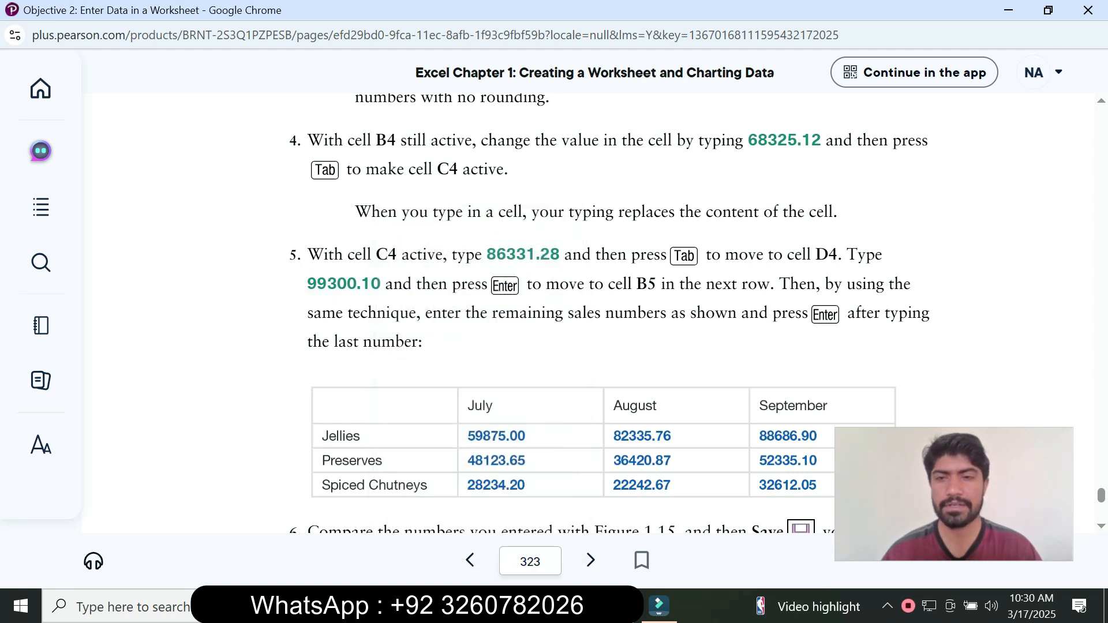
pyautogui.hotkey('alt', 'Tab')
pyautogui.click(441, 263)
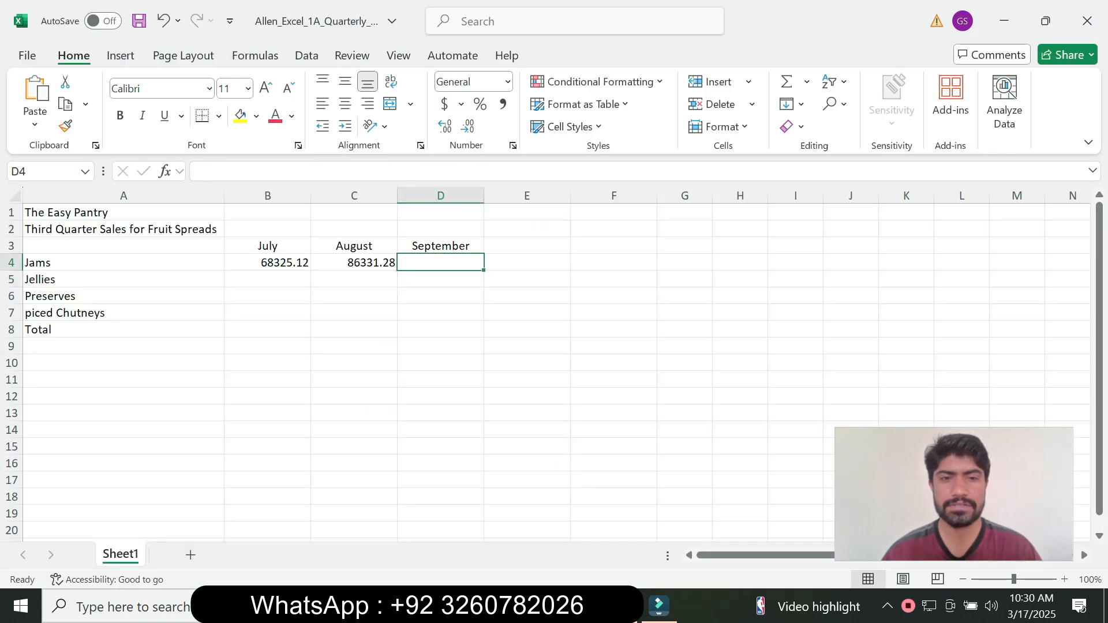
pyautogui.click(243, 171)
pyautogui.hotkey('ctrl', 'v')
pyautogui.press('Return')
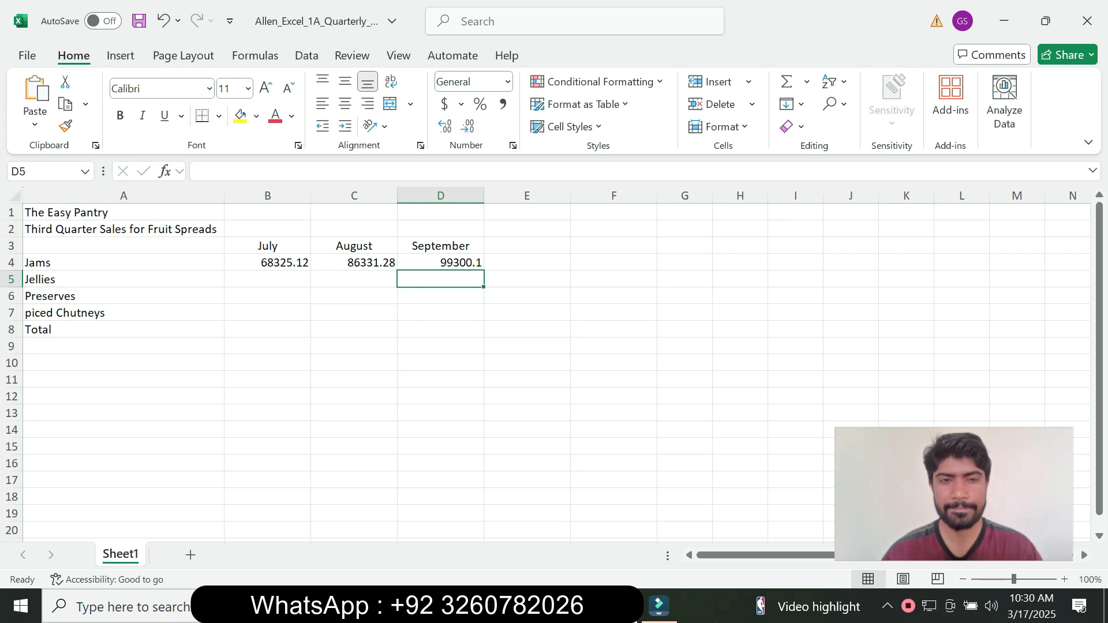
# Switch to the Chrome textbook and read the rest of step 5, step 6 and Figure 1.15, checking against the Excel workbook.
pyautogui.moveTo(530, 606)
pyautogui.click(623, 520)
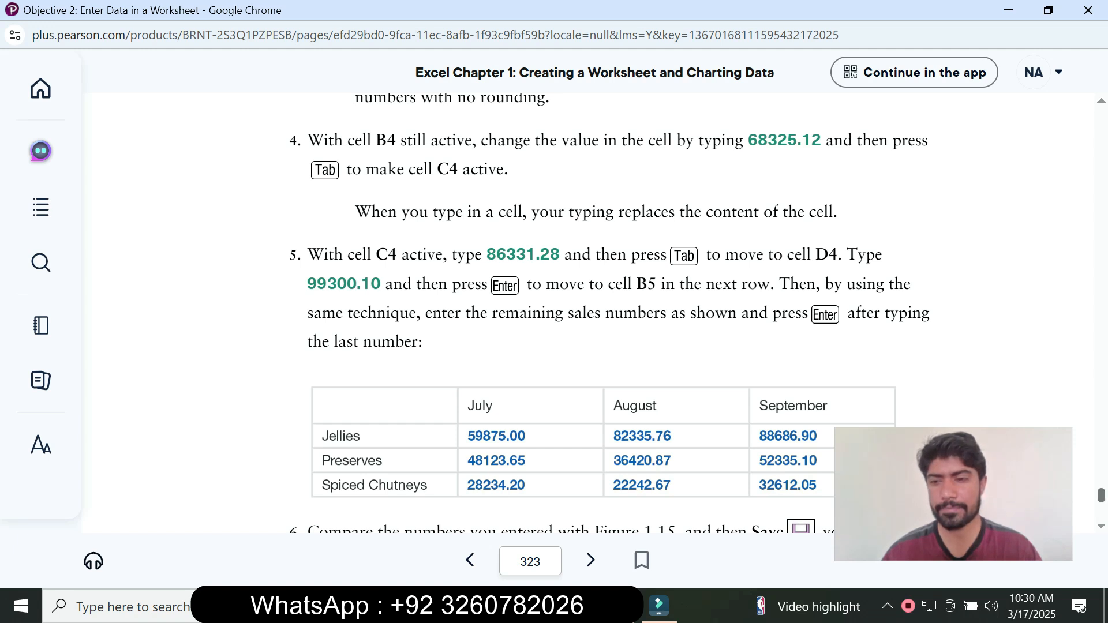
pyautogui.scroll(-4, 608, 456)
pyautogui.scroll(1, 608, 456)
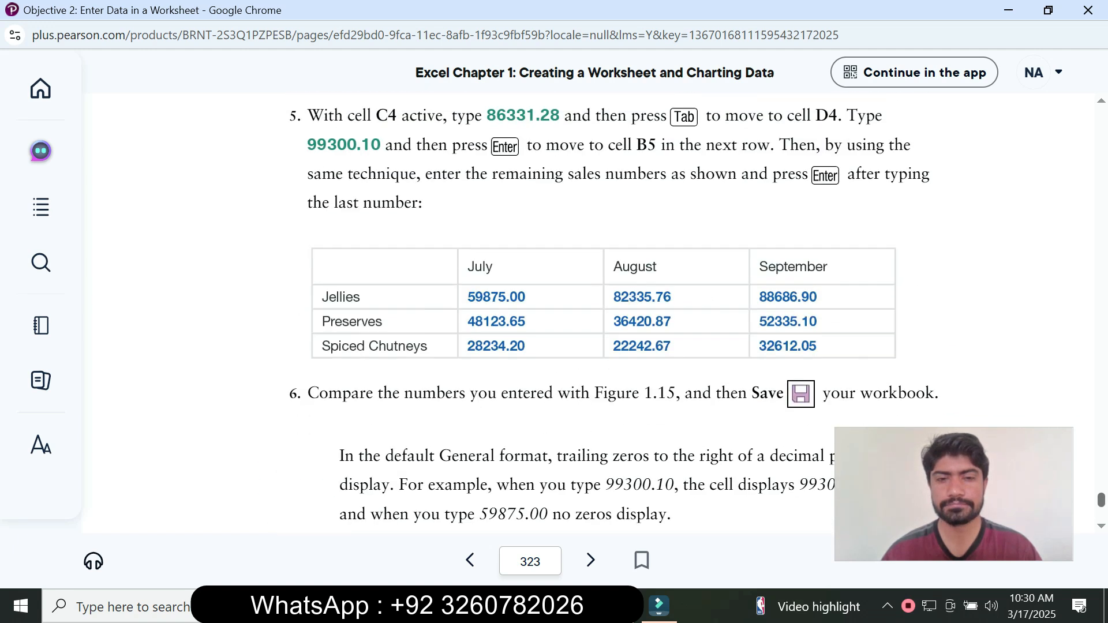
pyautogui.scroll(-4, 609, 456)
pyautogui.scroll(-1, 608, 311)
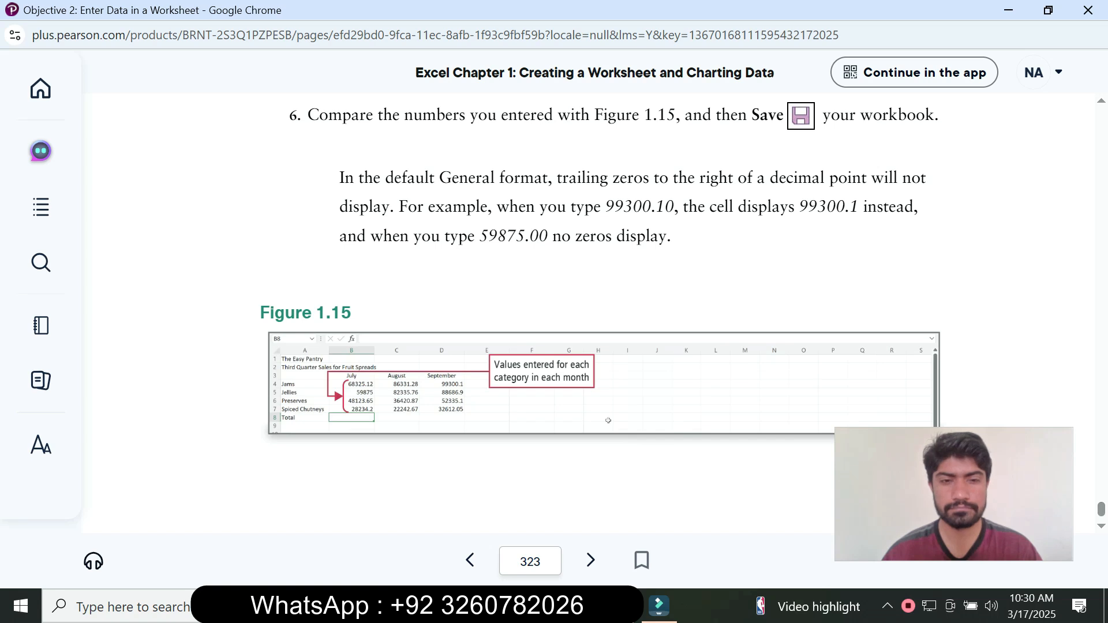
pyautogui.hotkey('alt', 'Tab')
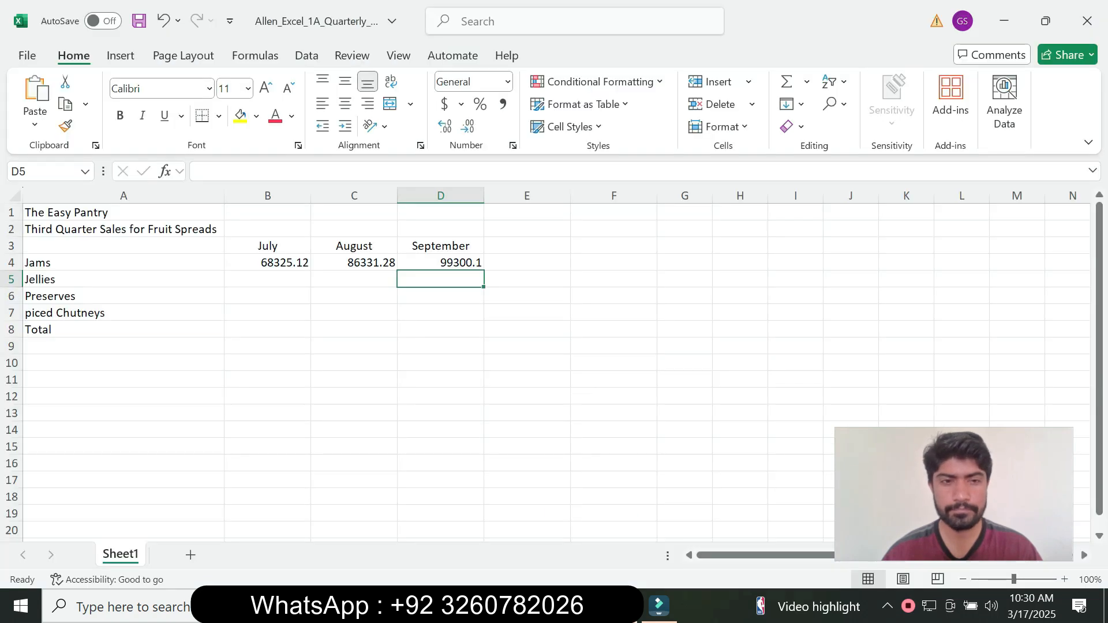
pyautogui.moveTo(531, 606)
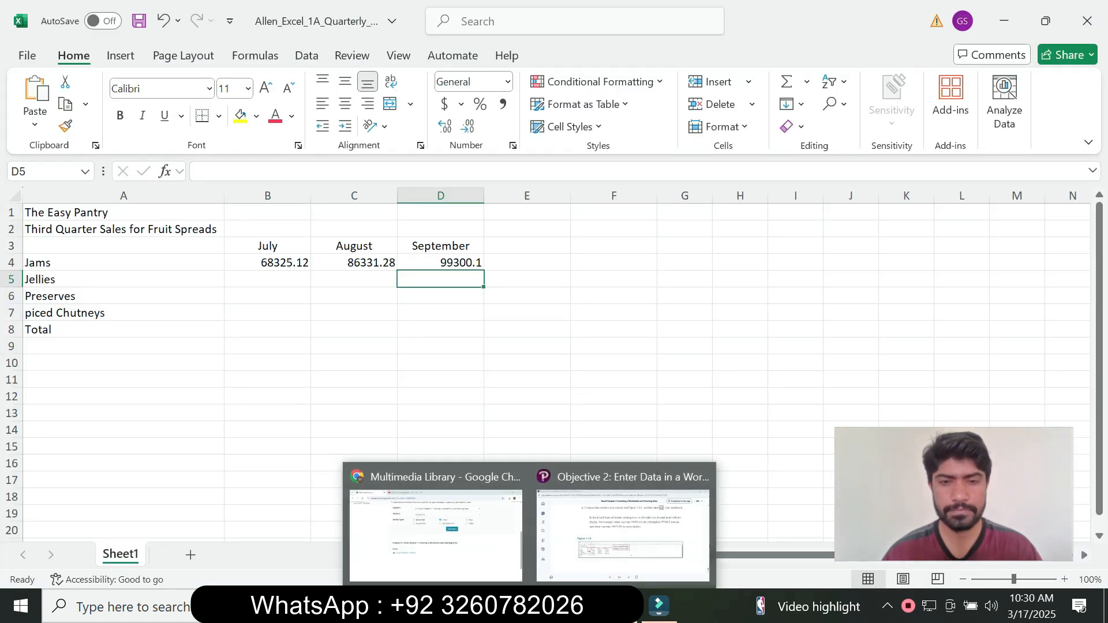
pyautogui.click(618, 508)
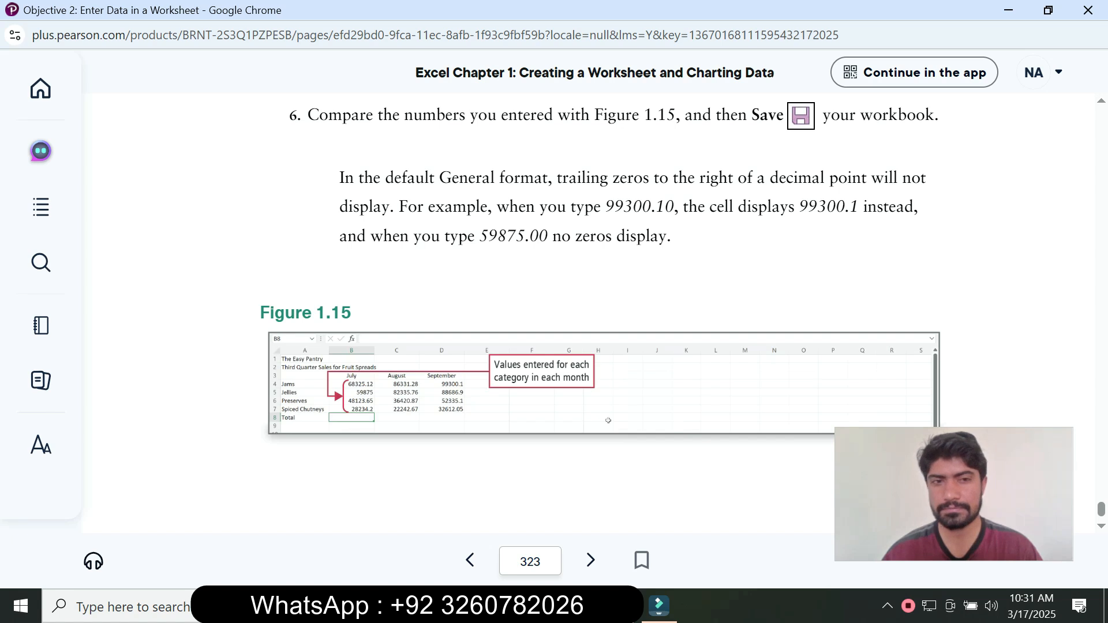
# Go back to step 5 in the textbook and examine the enlarged sales table for Jellies, Preserves and Spiced Chutneys.
pyautogui.scroll(5, 609, 420)
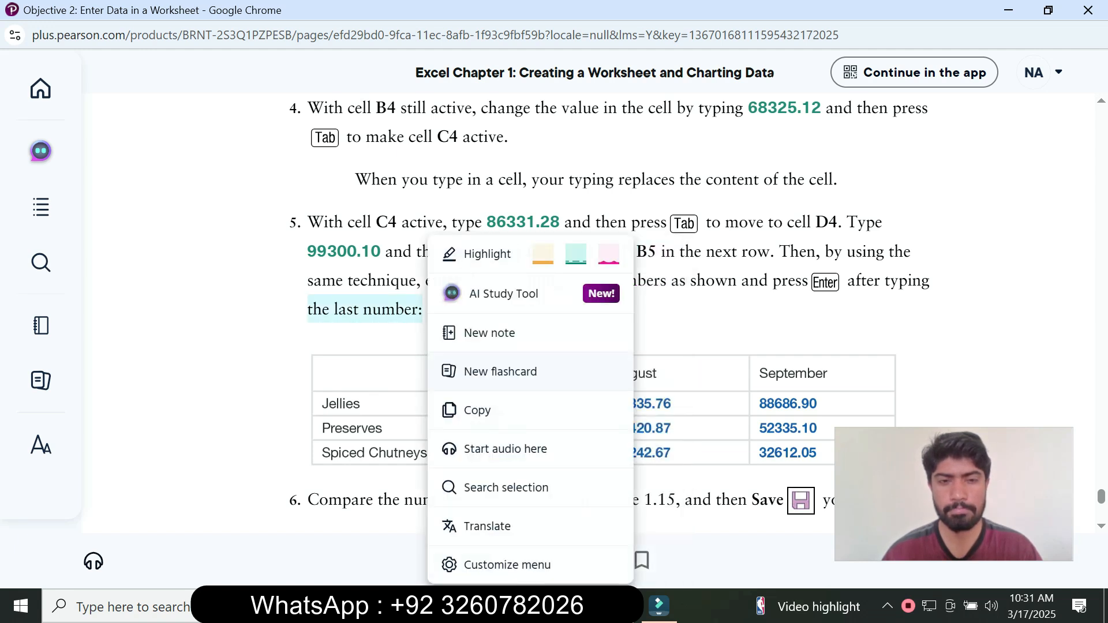
pyautogui.press('Escape')
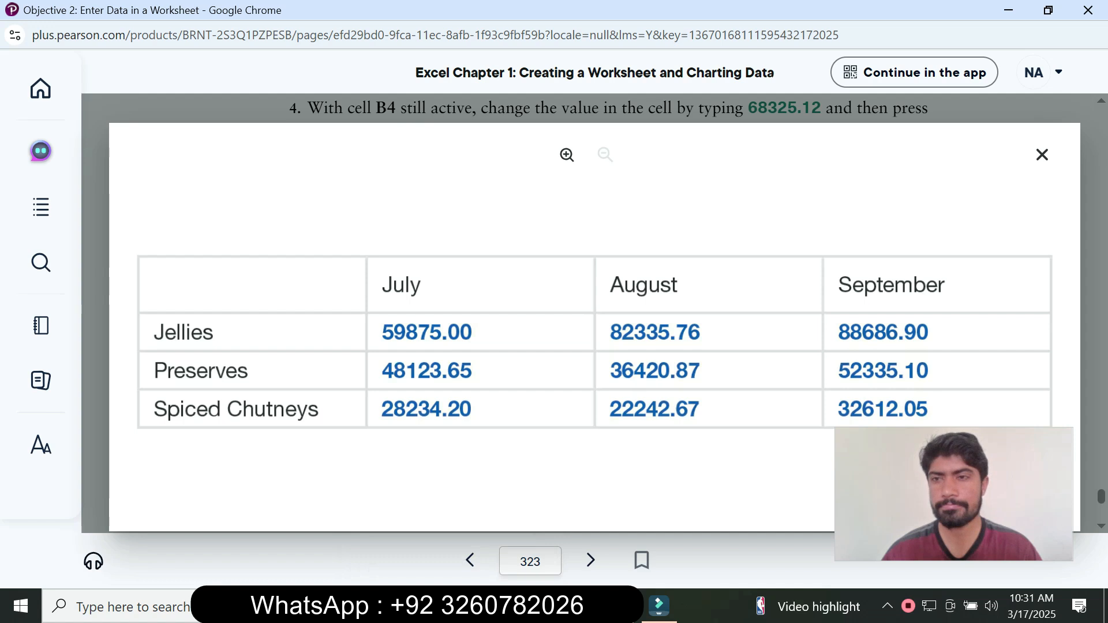
pyautogui.press('Escape')
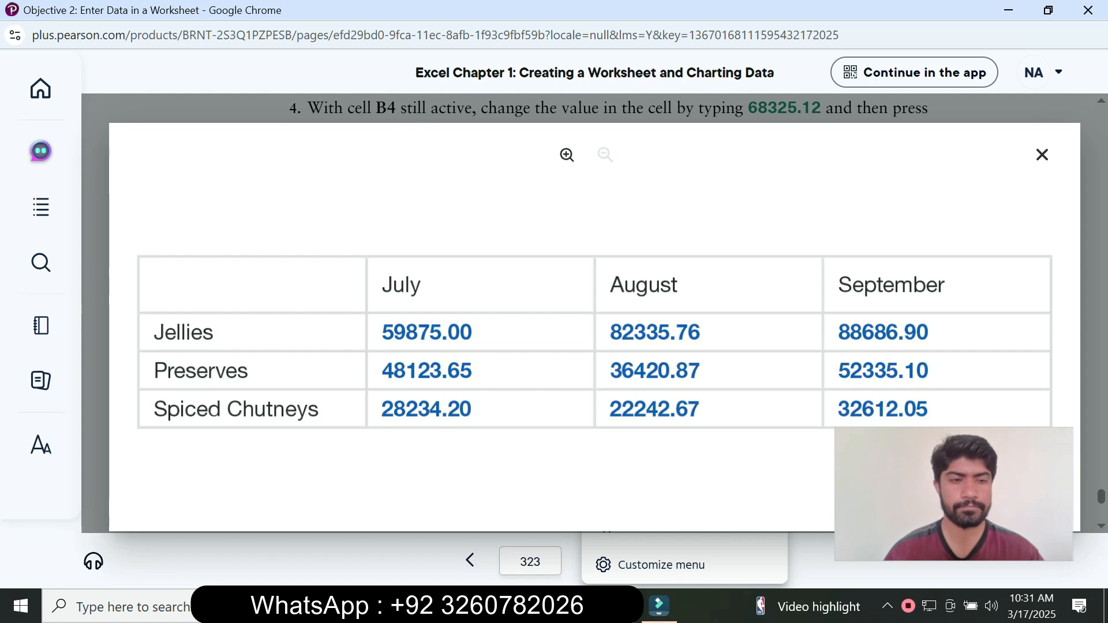
pyautogui.press('Escape')
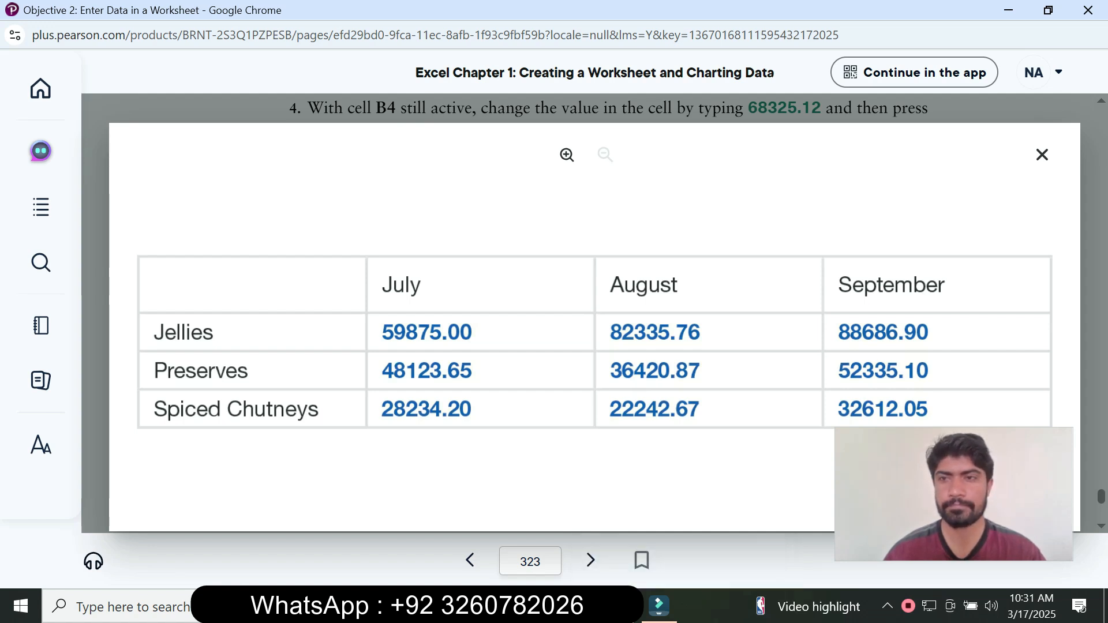
pyautogui.press('Escape')
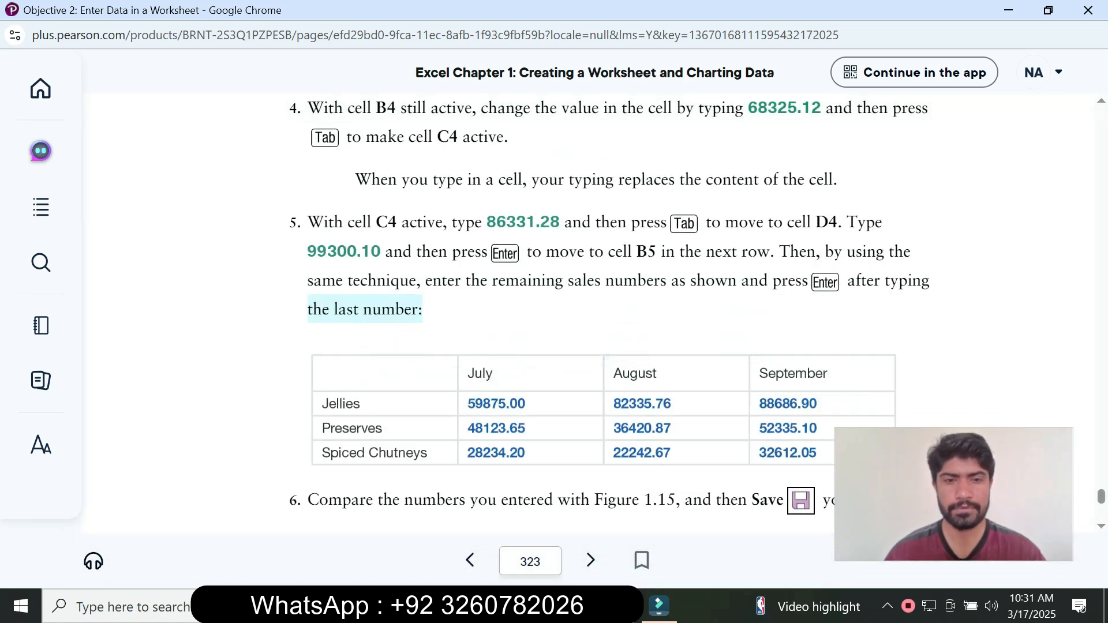
# Switch to the Excel workbook and enter 59875.00 in cell B5 as the July sales for Jellies.
pyautogui.hotkey('alt', 'Tab')
pyautogui.click(267, 279)
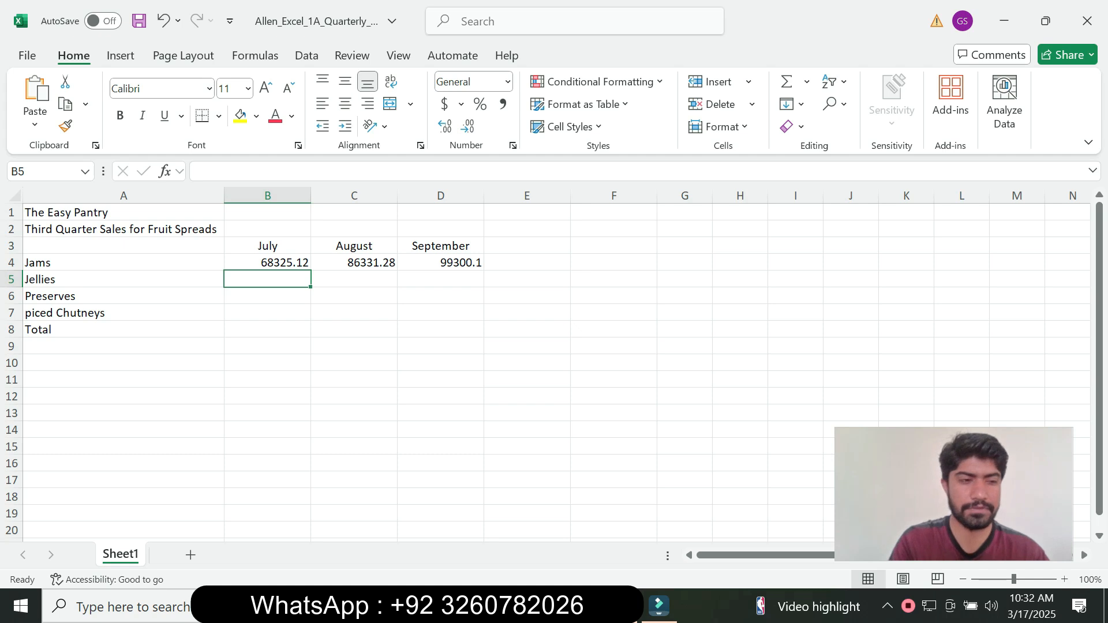
pyautogui.write('598')
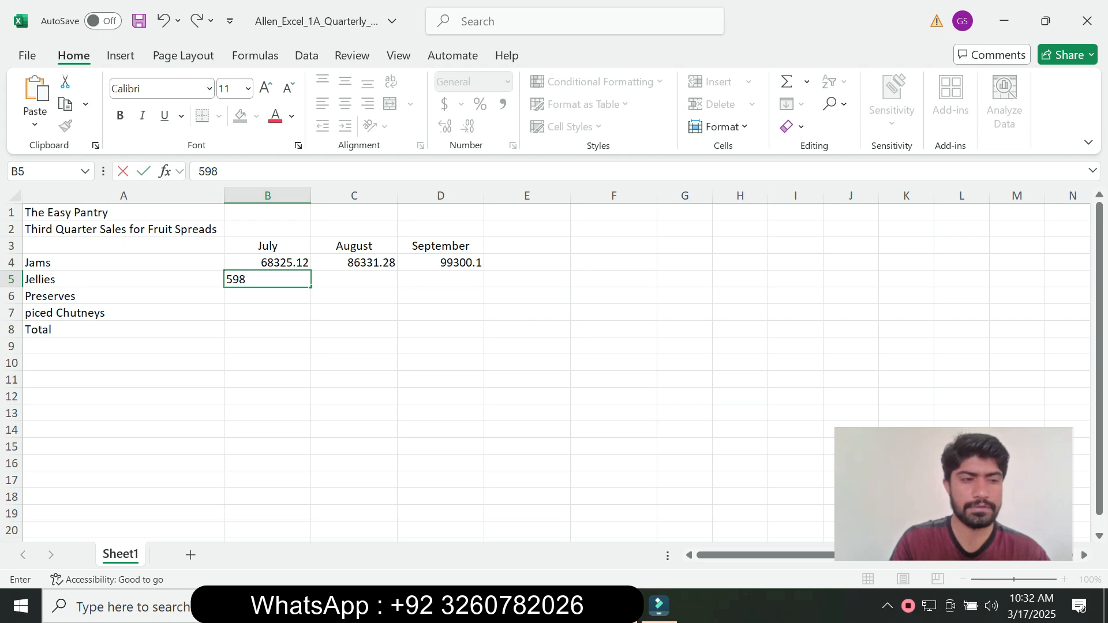
pyautogui.write('75')
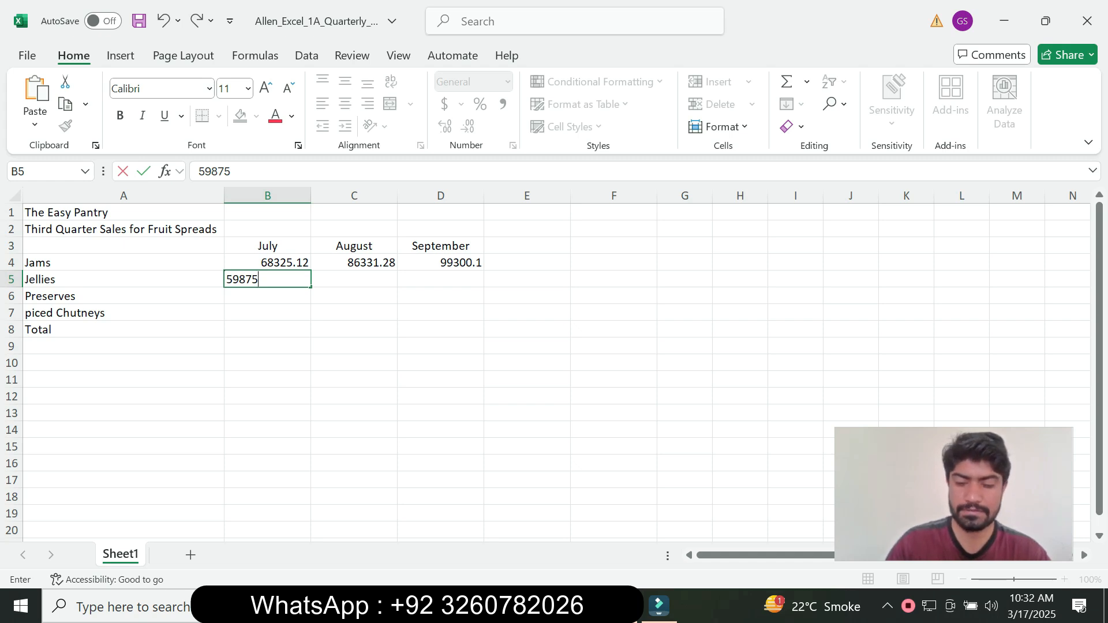
pyautogui.write('.00')
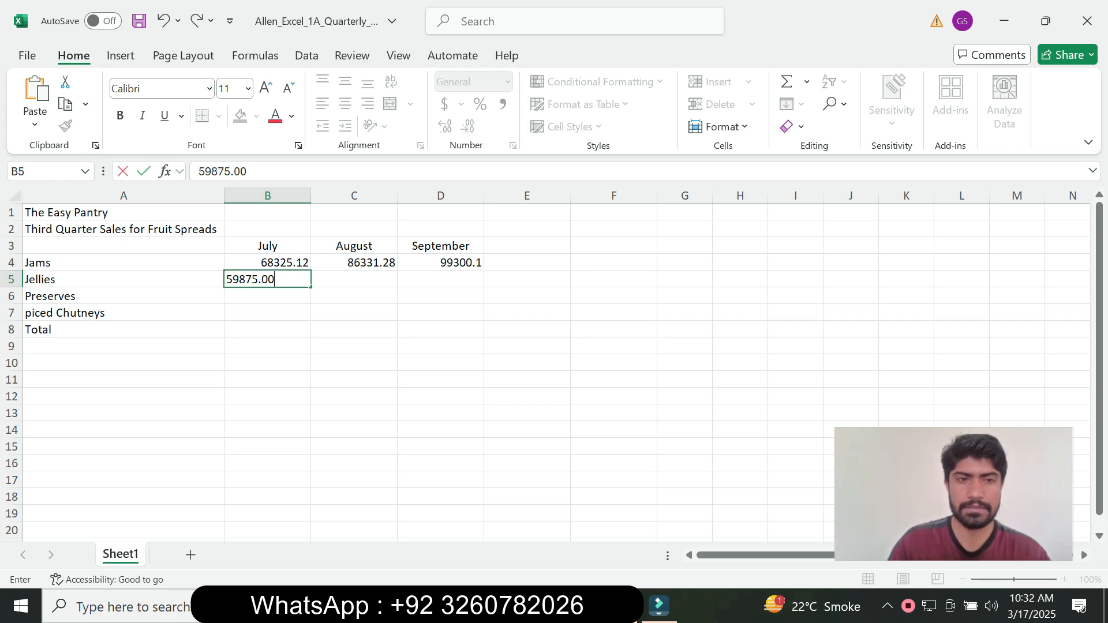
pyautogui.press('Return')
# Enter 48123.65 in cell B6 as the July sales for Preserves.
pyautogui.moveTo(278, 304); pyautogui.dragTo(277, 302)
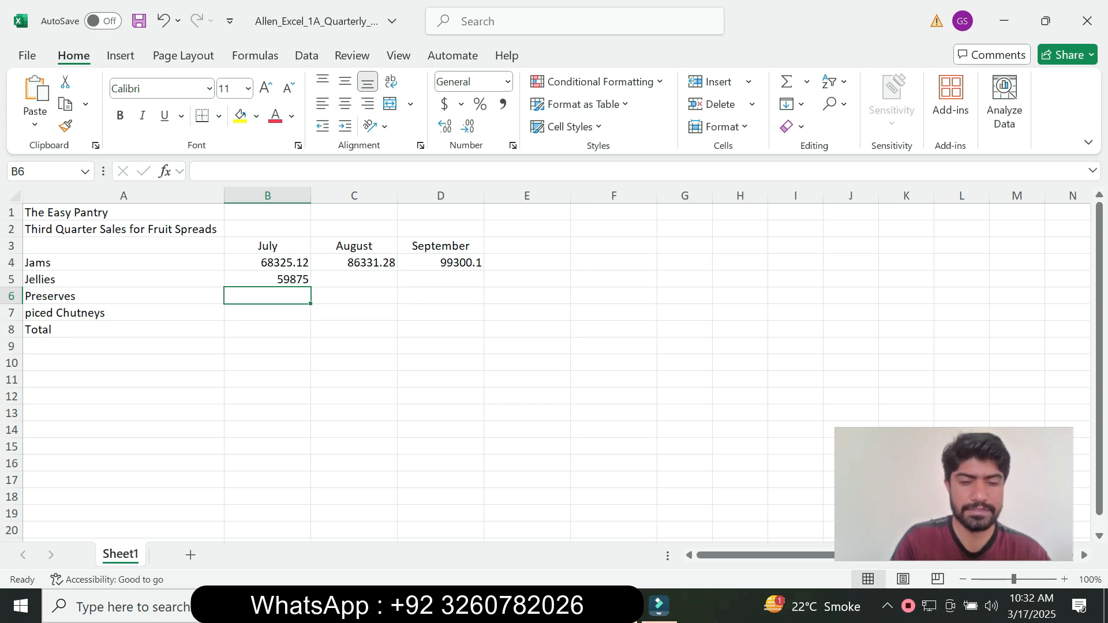
pyautogui.write('48')
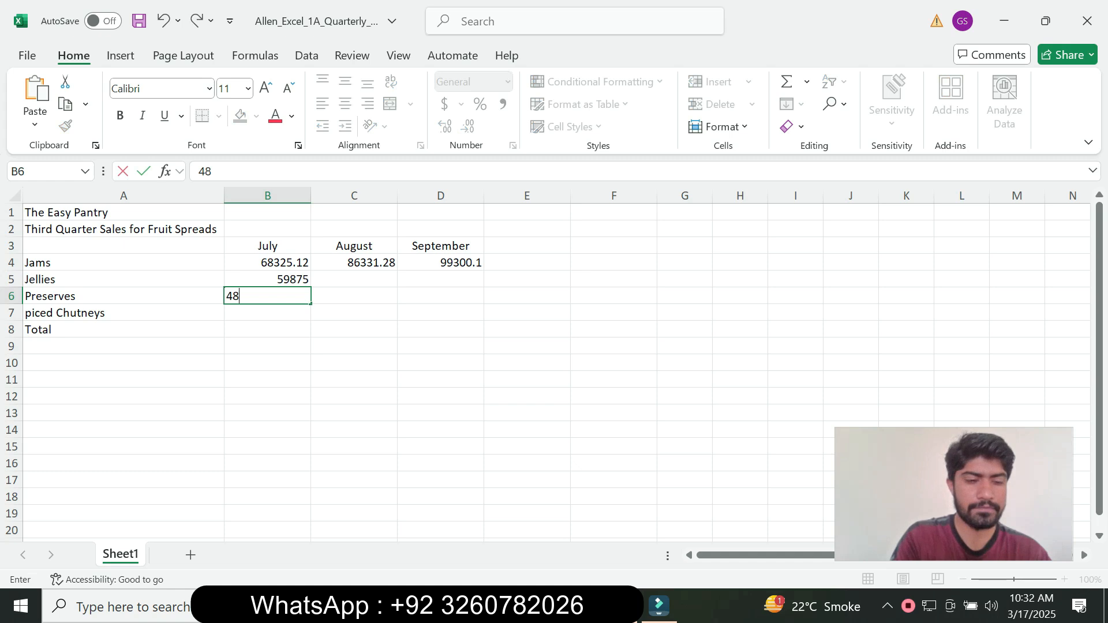
pyautogui.write('123')
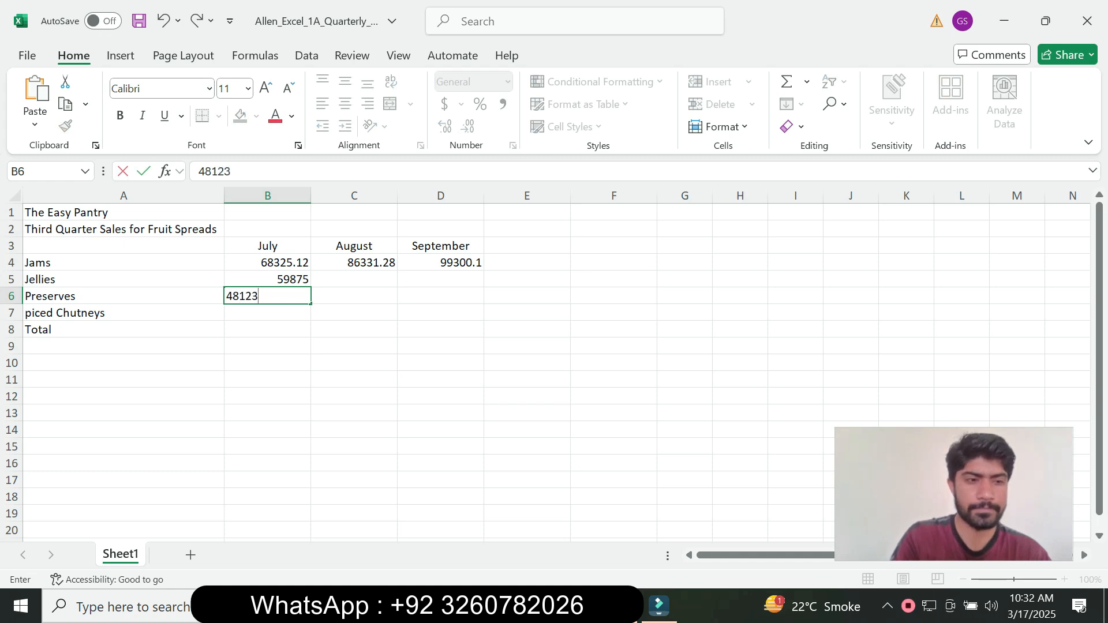
pyautogui.write('.65')
pyautogui.press('Return')
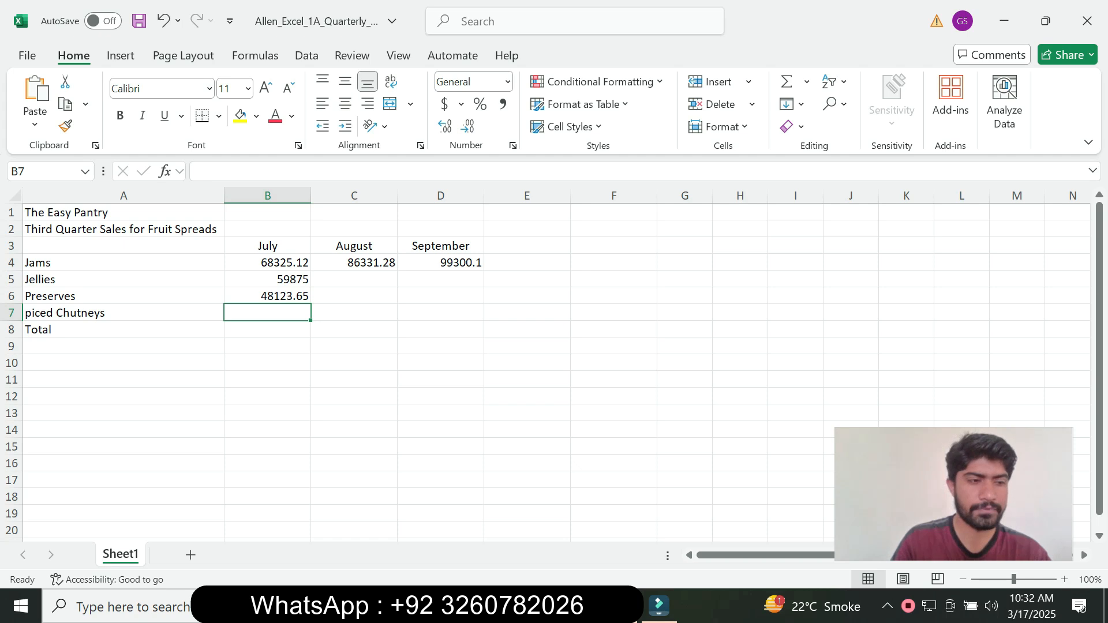
# Enter 28234.20 in cell B7 as the July sales for Spiced Chutneys.
pyautogui.write('28')
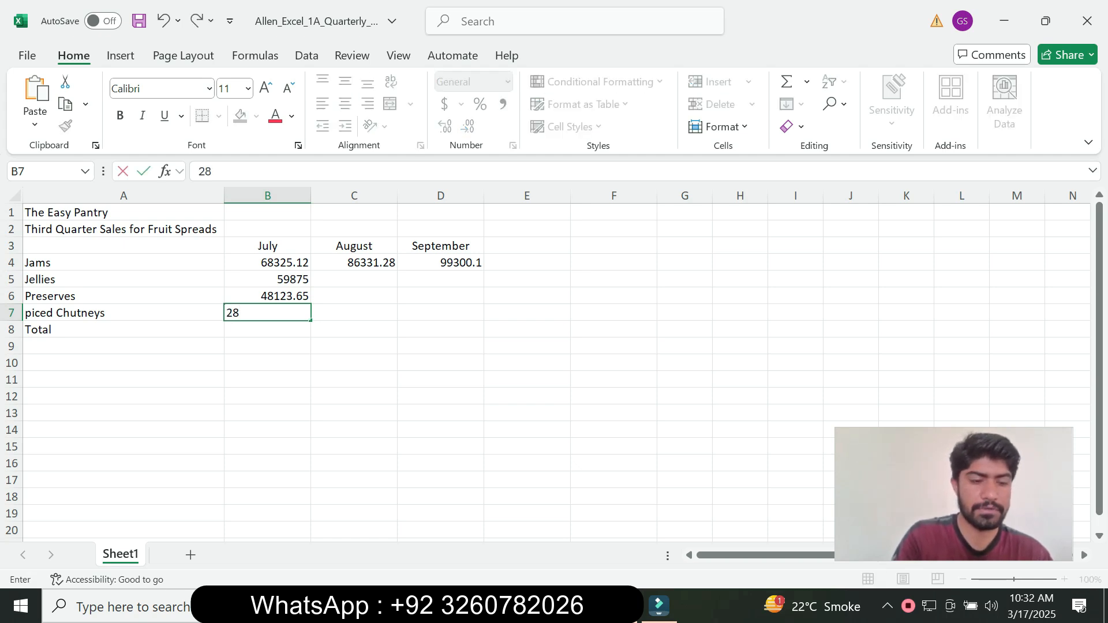
pyautogui.write('2')
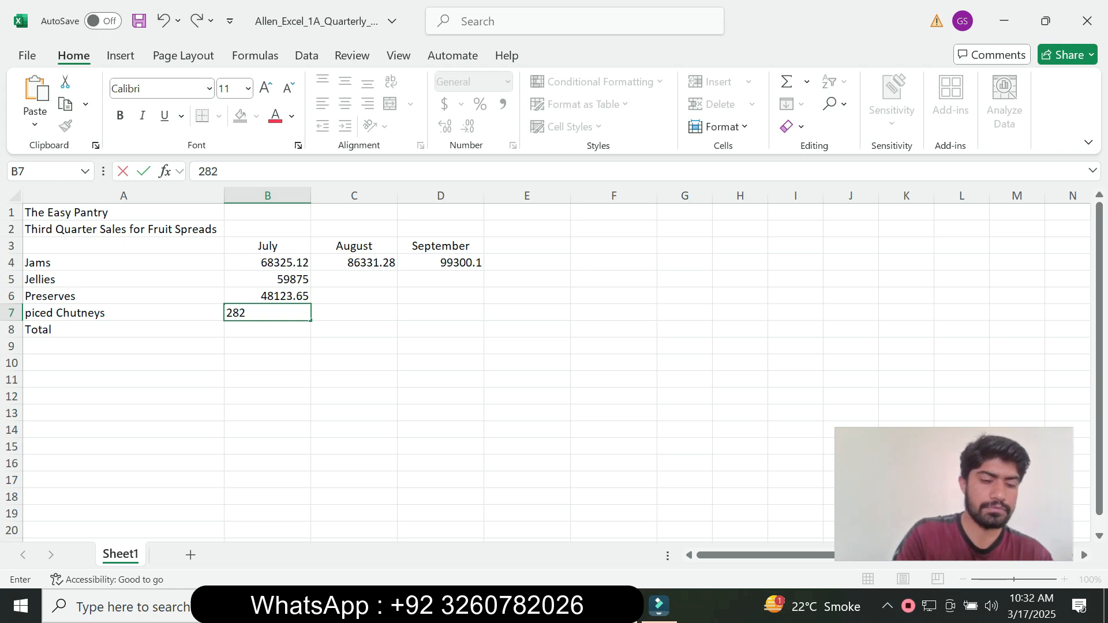
pyautogui.write('34')
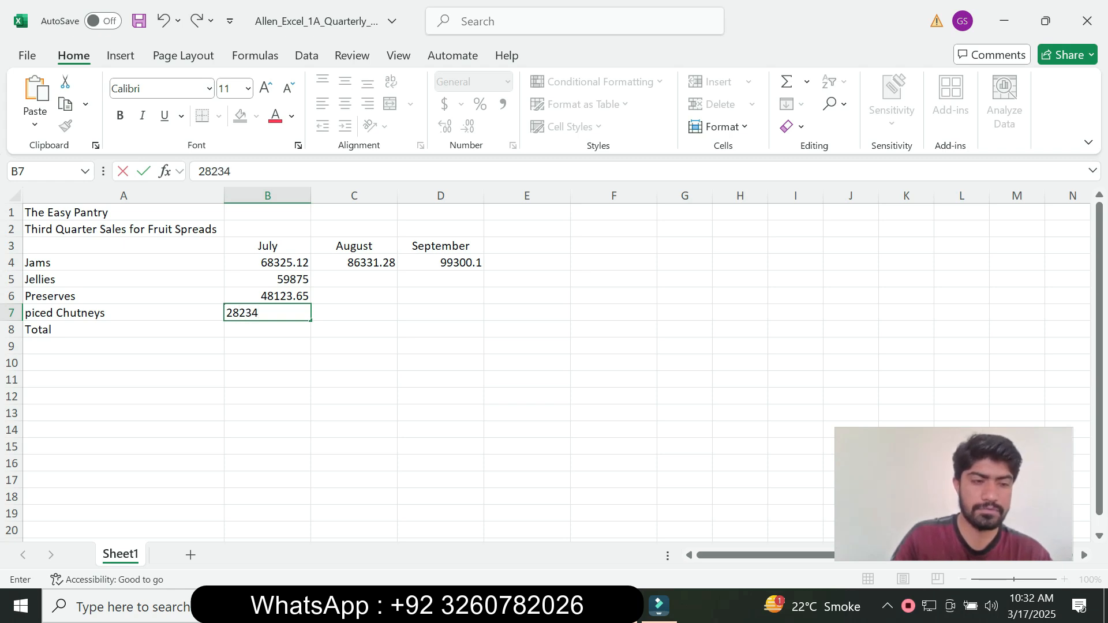
pyautogui.write('.')
pyautogui.write('0')
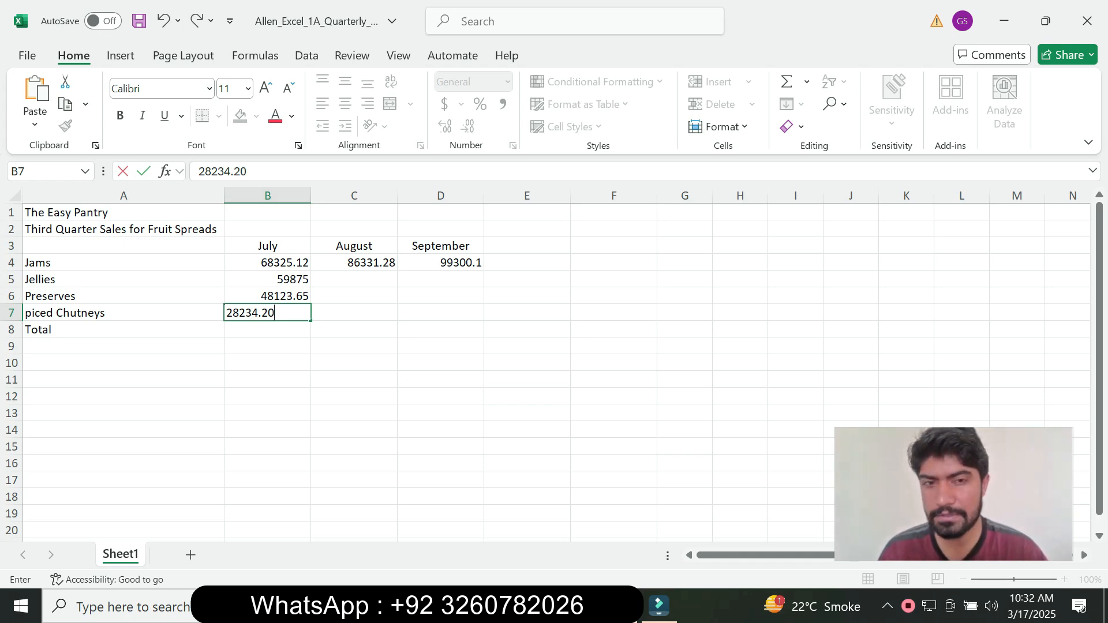
pyautogui.press('Return')
# Compare the July figures in cells B5 to B7 of the Excel workbook with the sales table in the Chrome textbook.
pyautogui.click(529, 606)
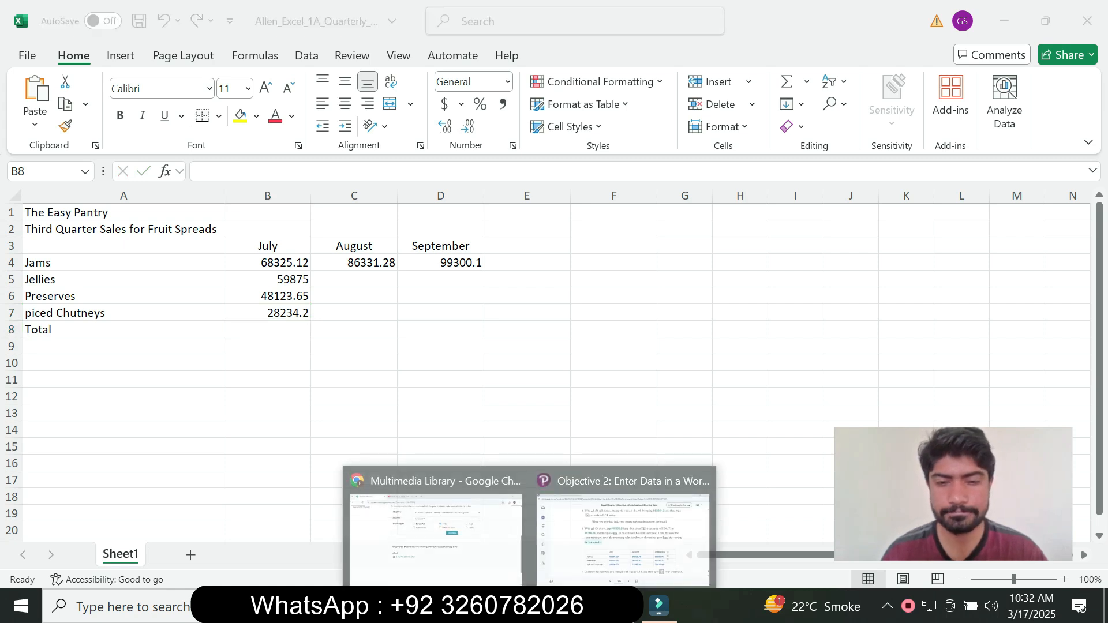
pyautogui.click(623, 531)
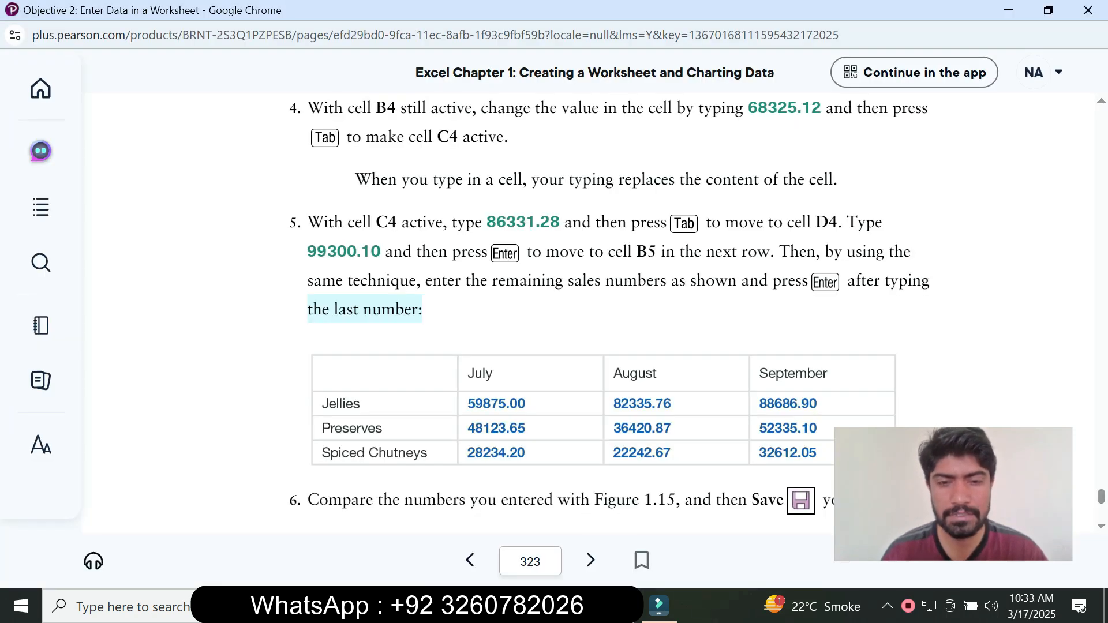
pyautogui.hotkey('alt', 'Tab')
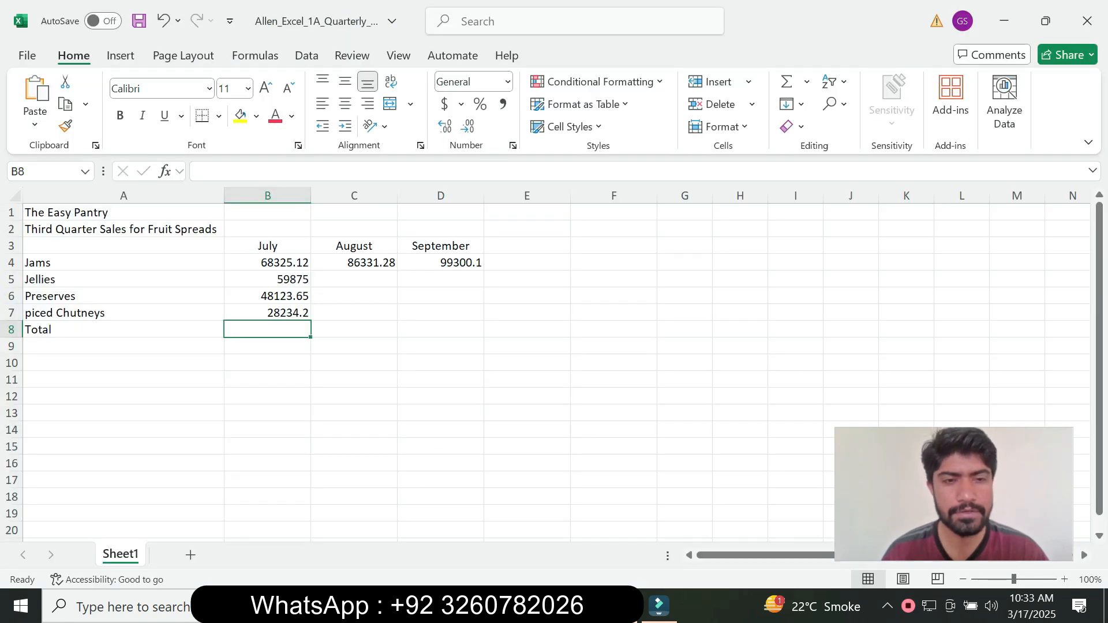
pyautogui.moveTo(529, 606)
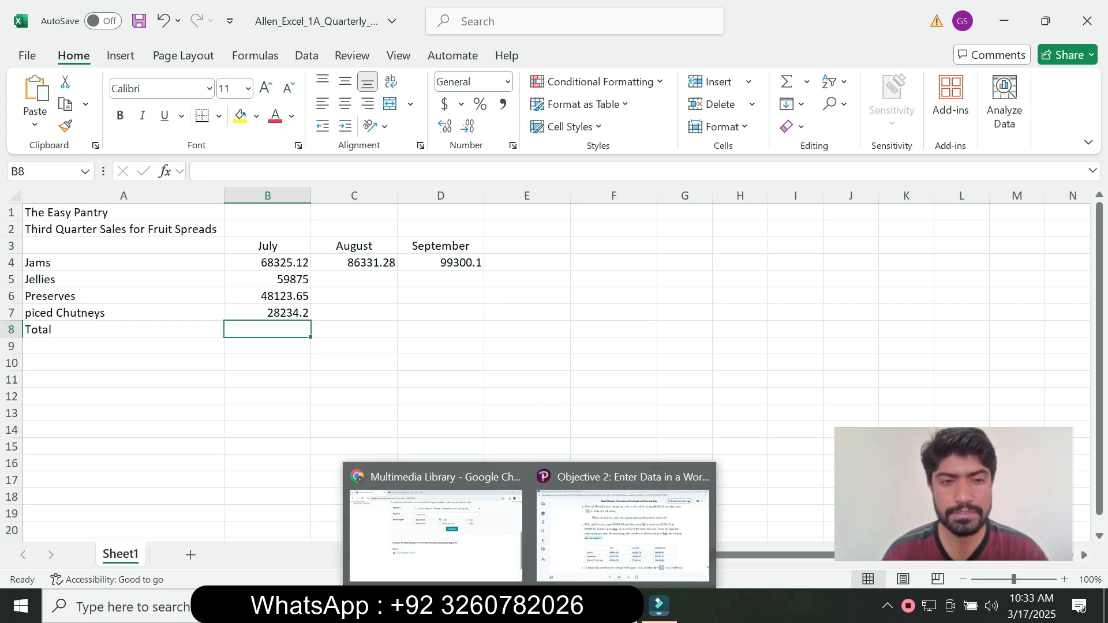
pyautogui.click(622, 528)
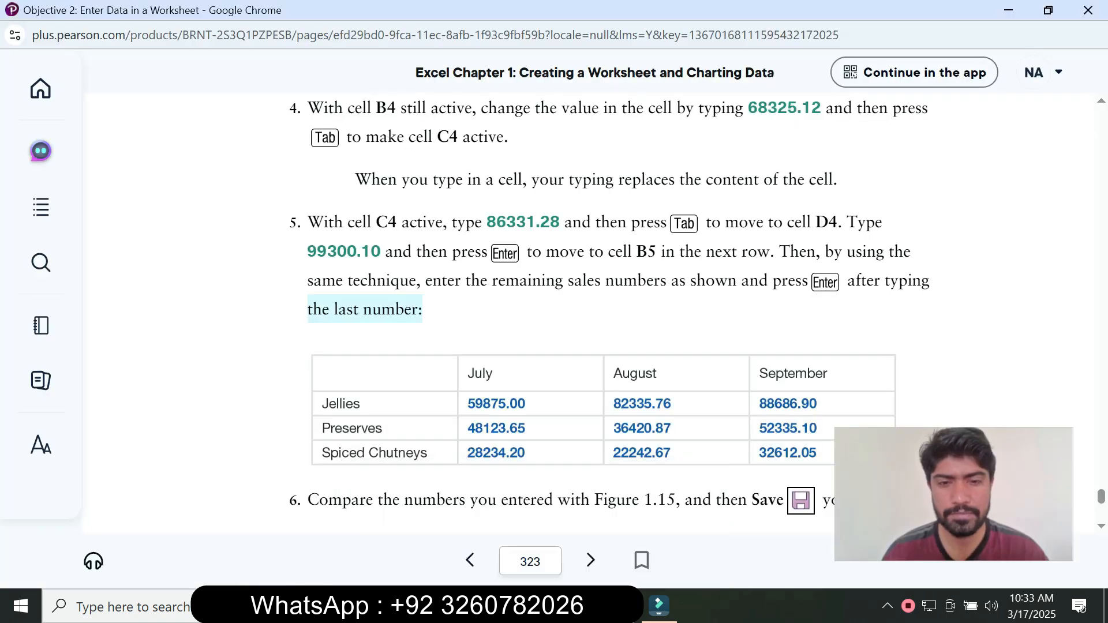
pyautogui.hotkey('alt', 'Tab')
pyautogui.press('Up')
pyautogui.press('Up')
pyautogui.press('Down')
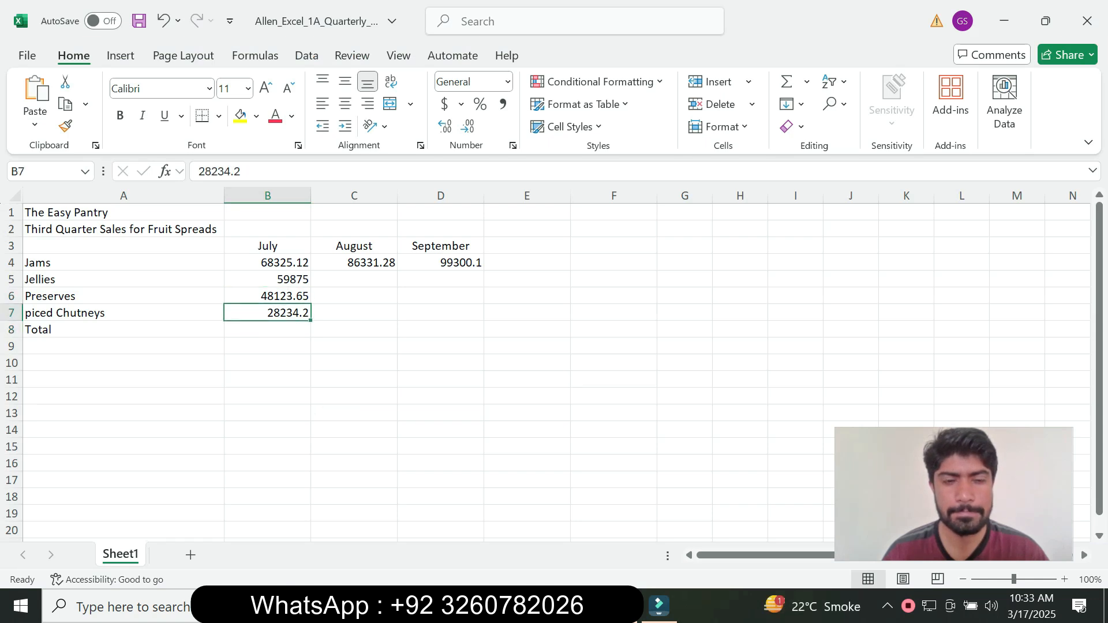
pyautogui.click(622, 528)
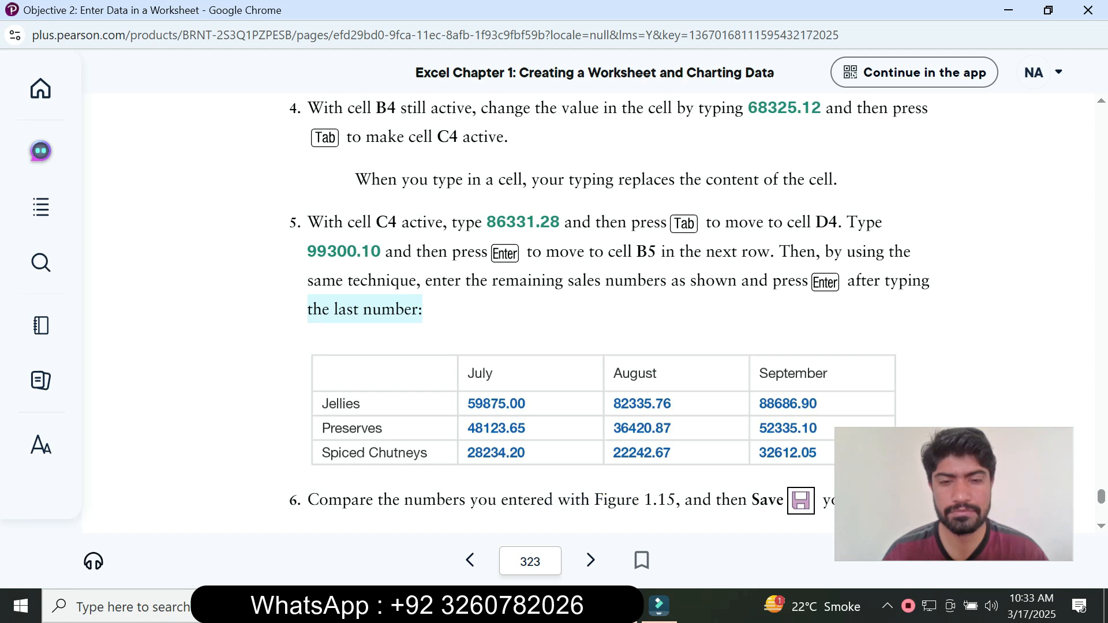
pyautogui.click(616, 607)
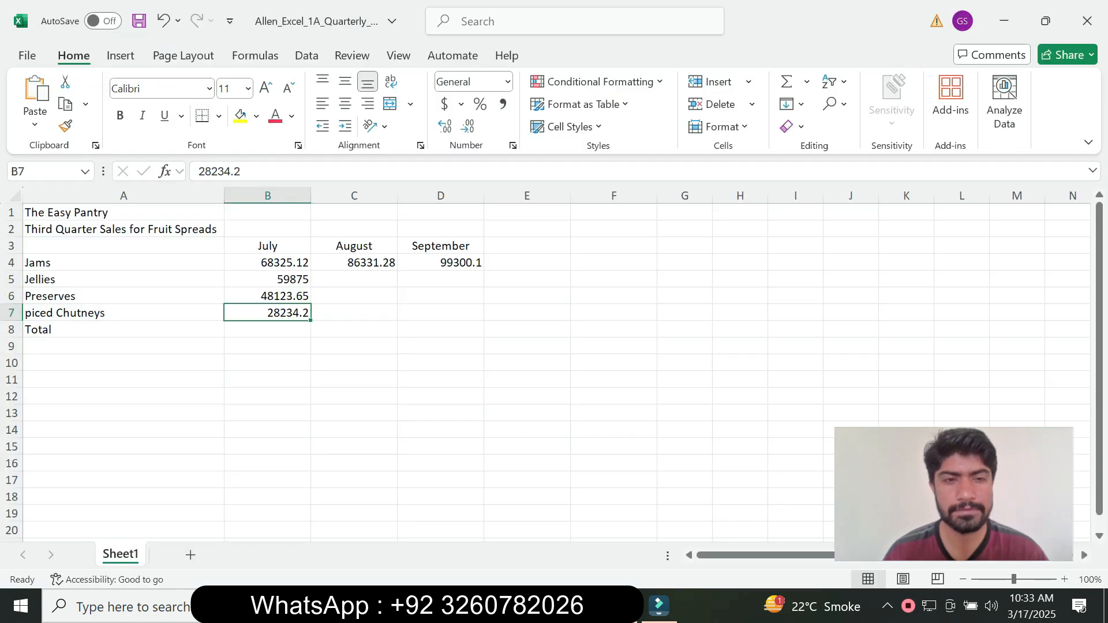
pyautogui.moveTo(531, 607)
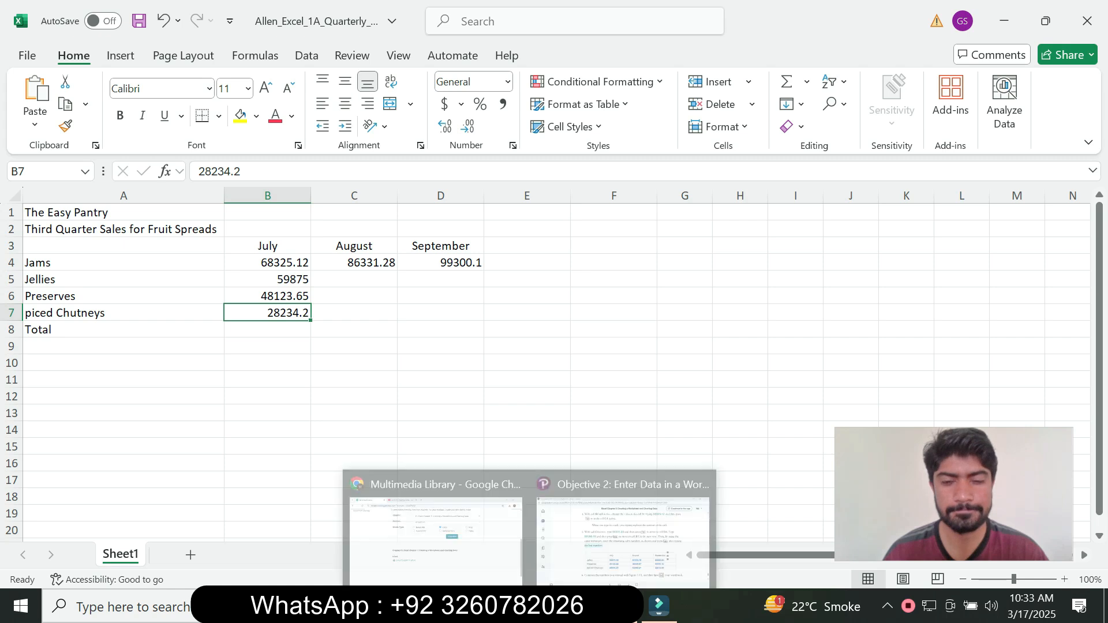
pyautogui.click(618, 525)
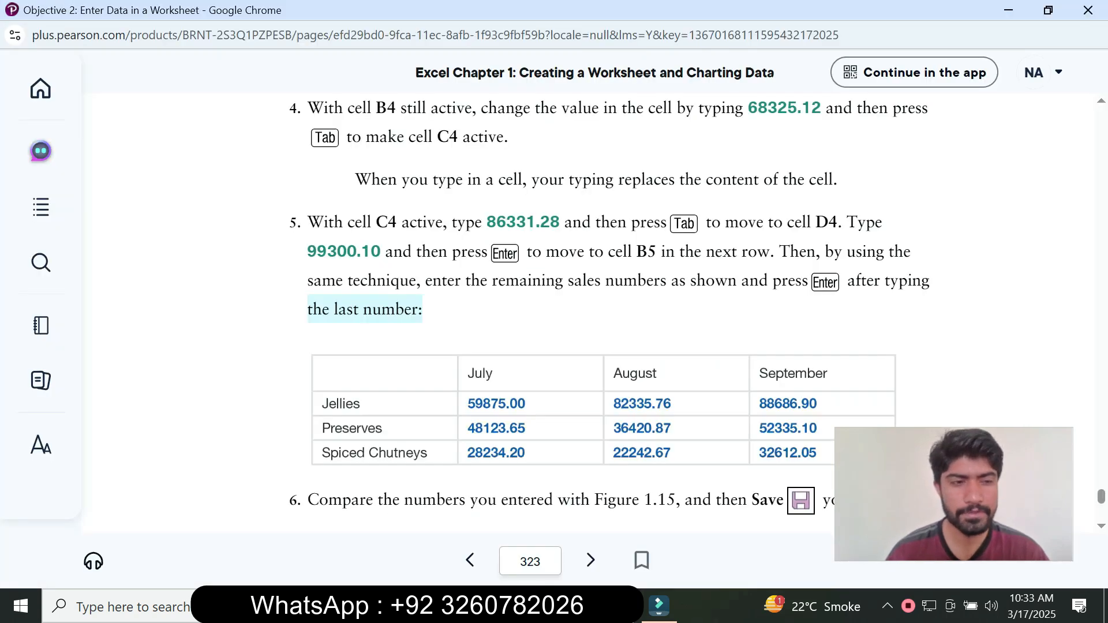
# Switch to the Excel workbook and enter 82335.76 in cell C5 as the August sales for Jellies.
pyautogui.hotkey('alt', 'Tab')
pyautogui.click(354, 279)
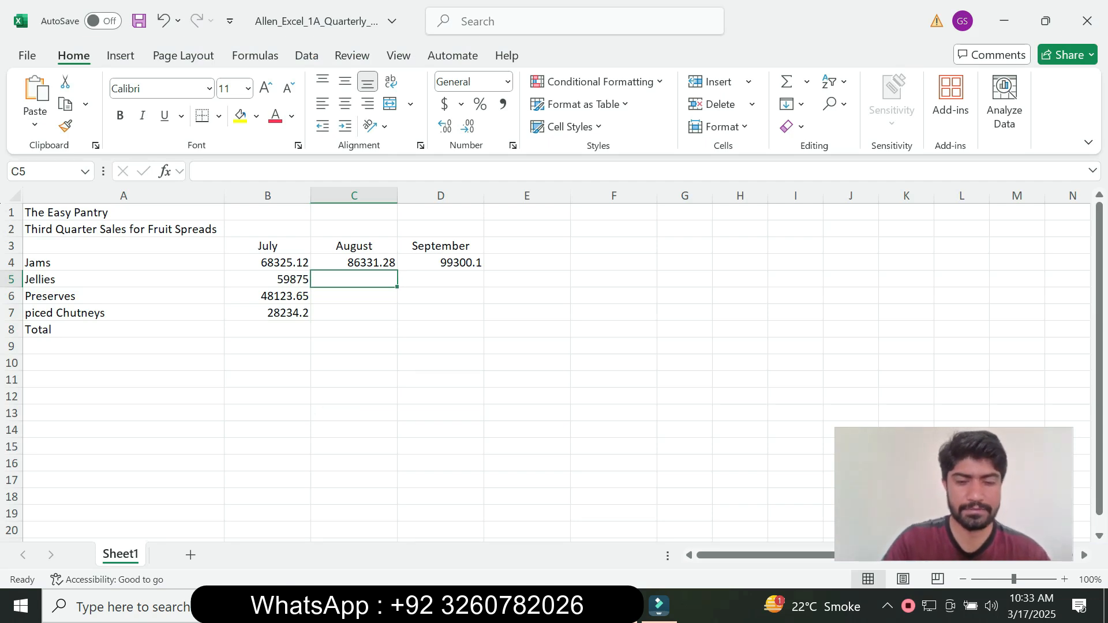
pyautogui.write('82')
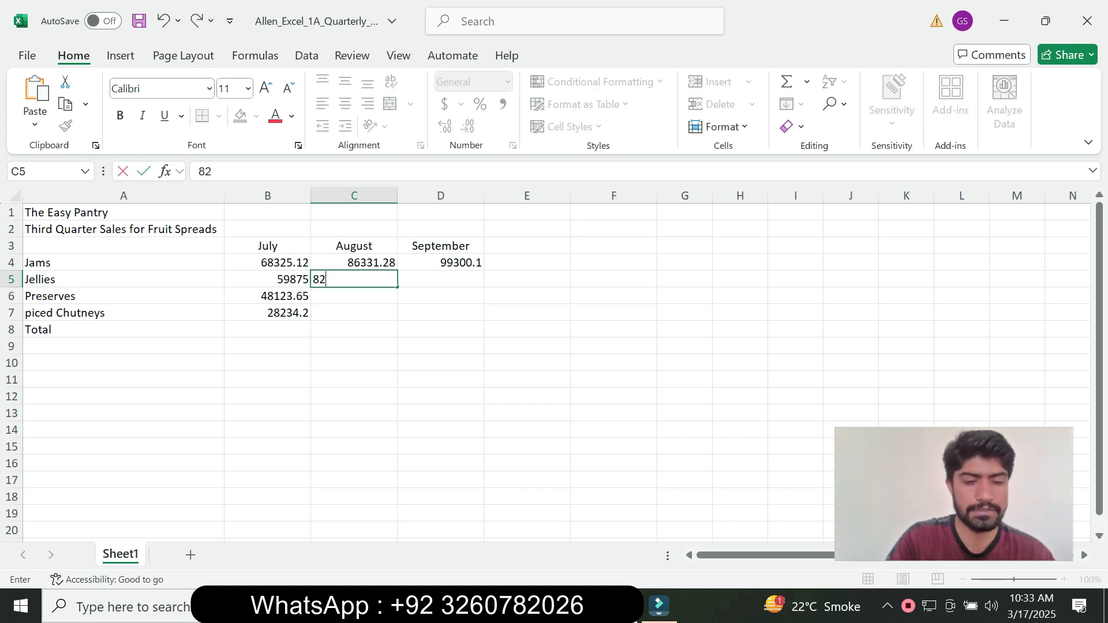
pyautogui.write('33')
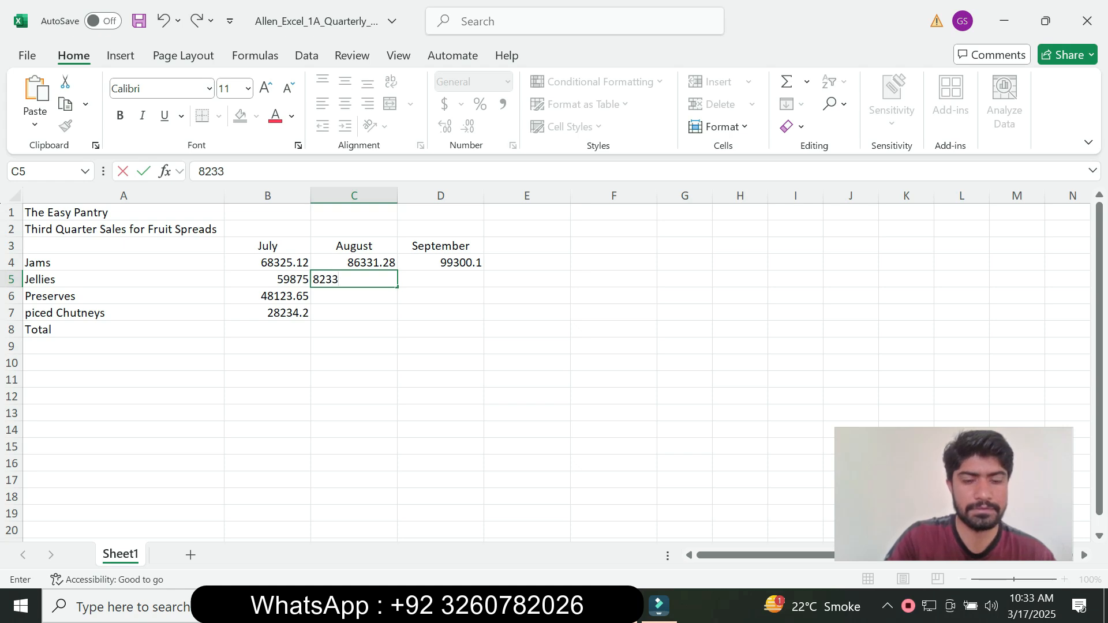
pyautogui.write('5')
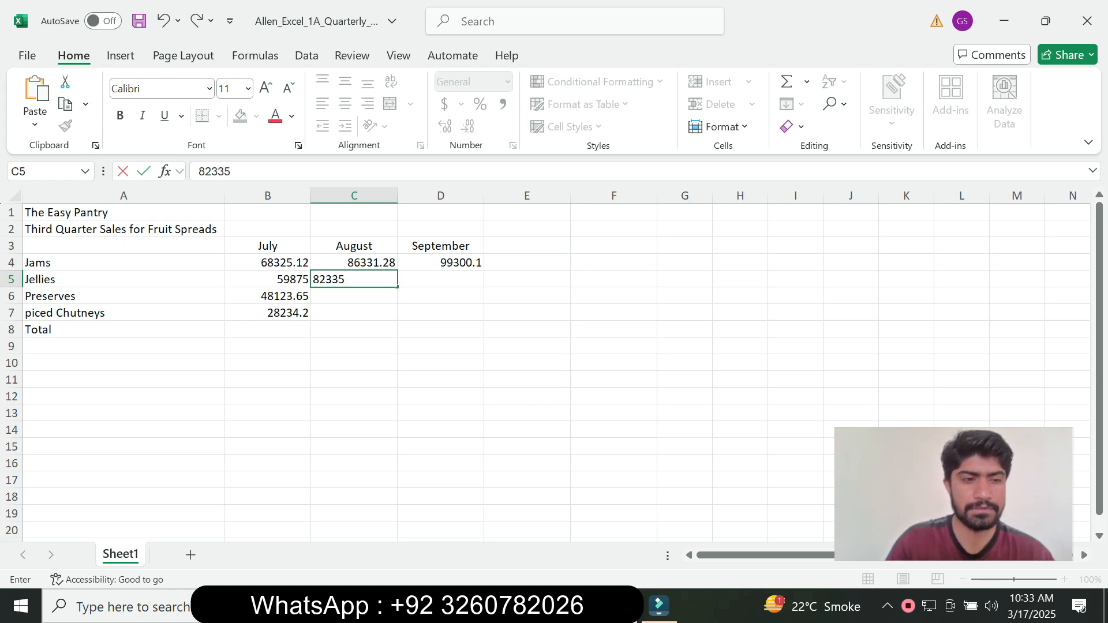
pyautogui.write('.76')
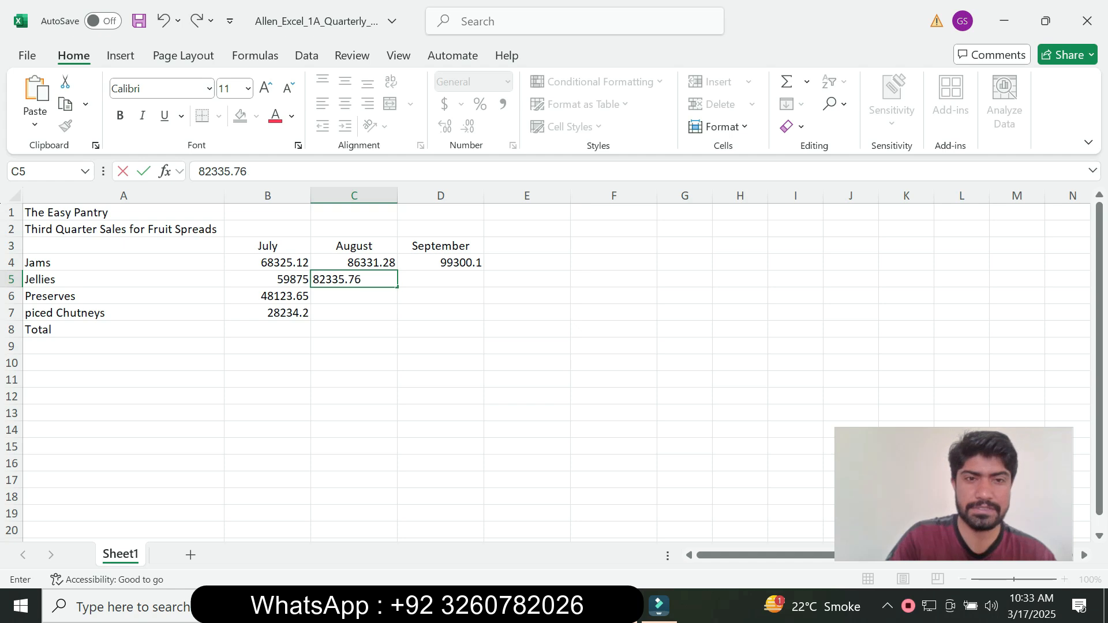
pyautogui.press('Return')
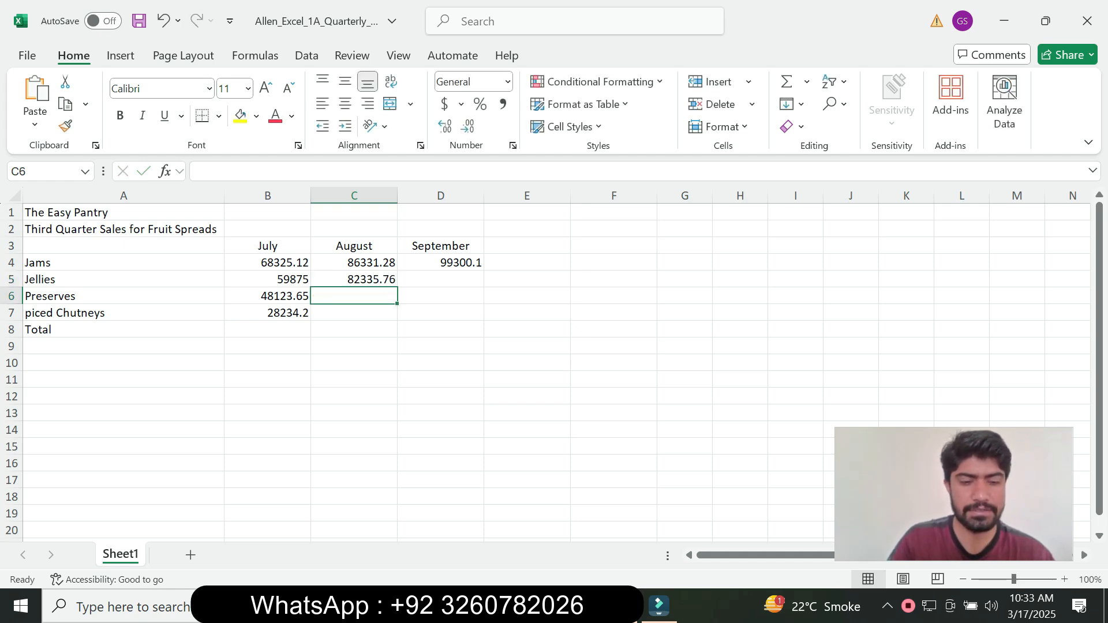
# Enter 36420.87 in cell C6 as the August sales for Preserves.
pyautogui.write('3')
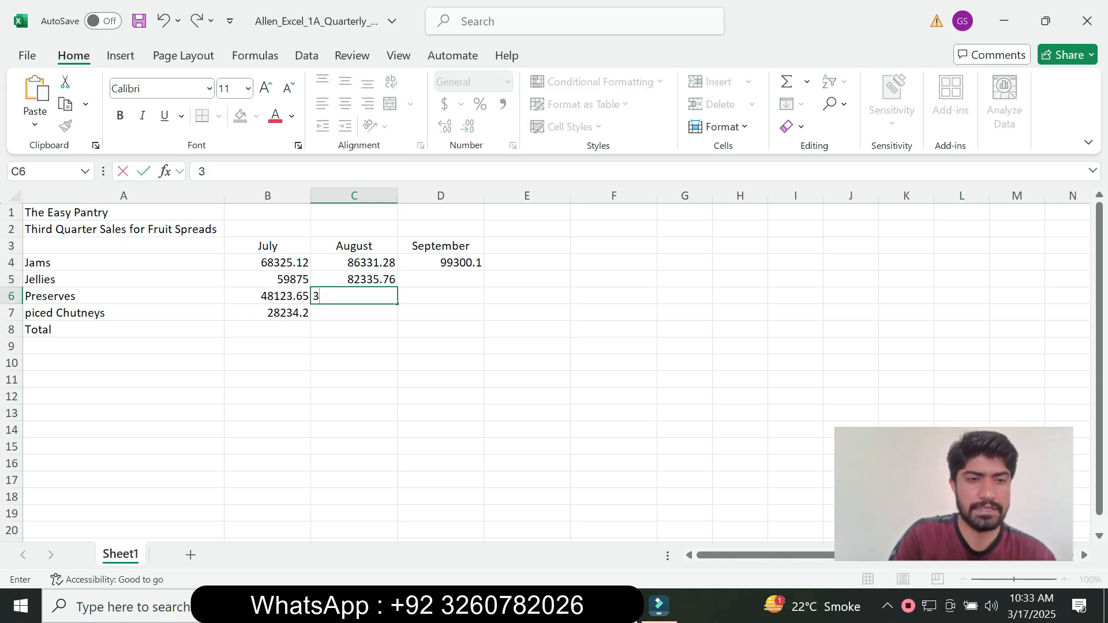
pyautogui.write('64')
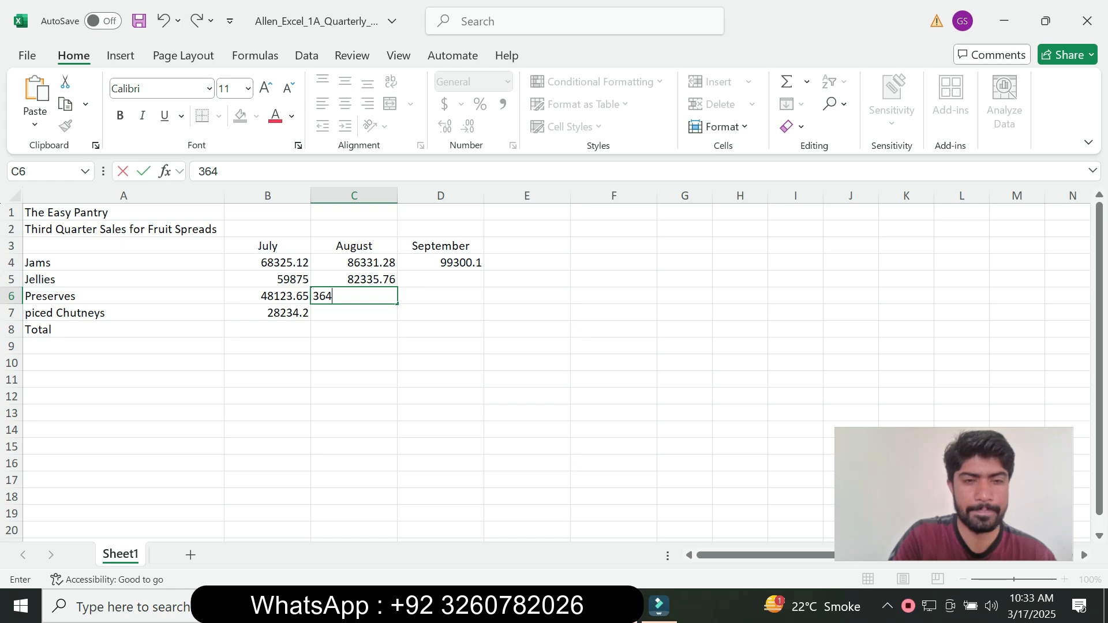
pyautogui.write('20')
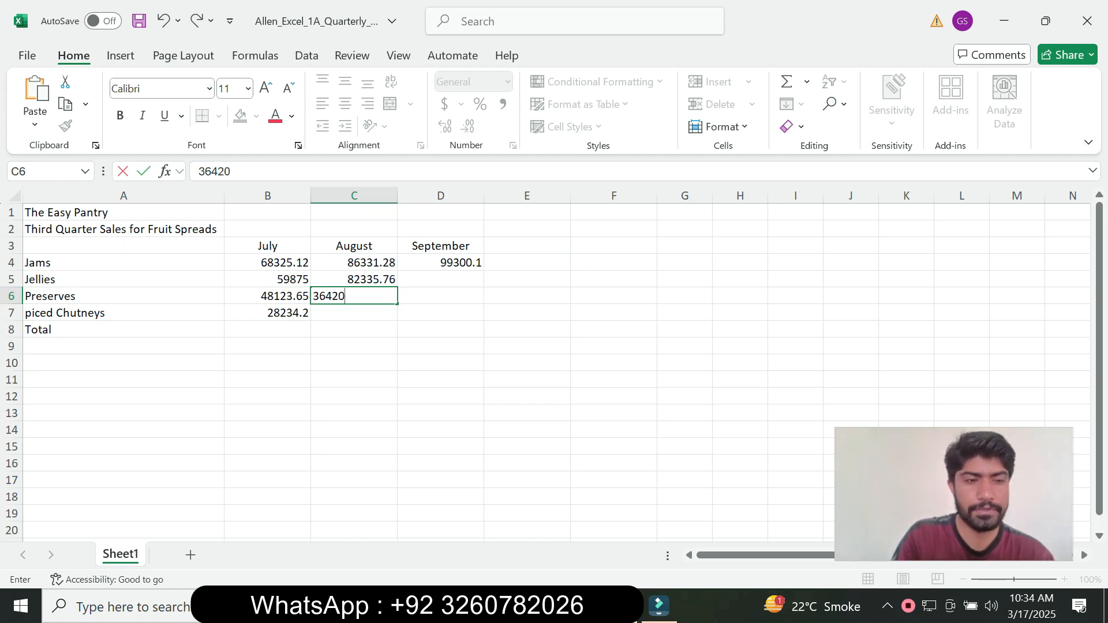
pyautogui.write('.')
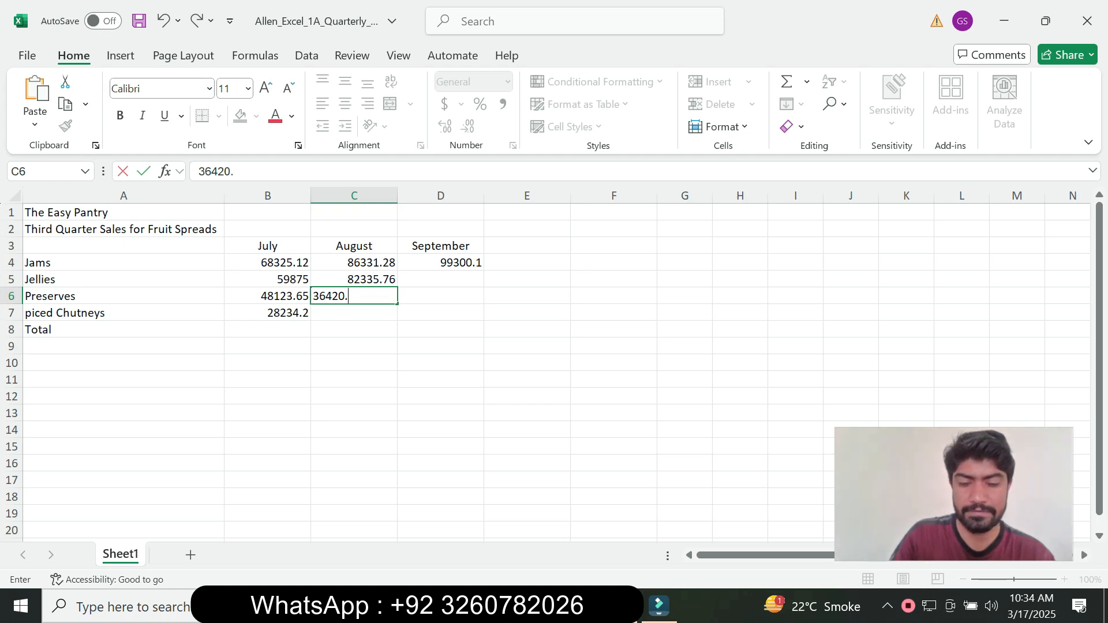
pyautogui.write('87')
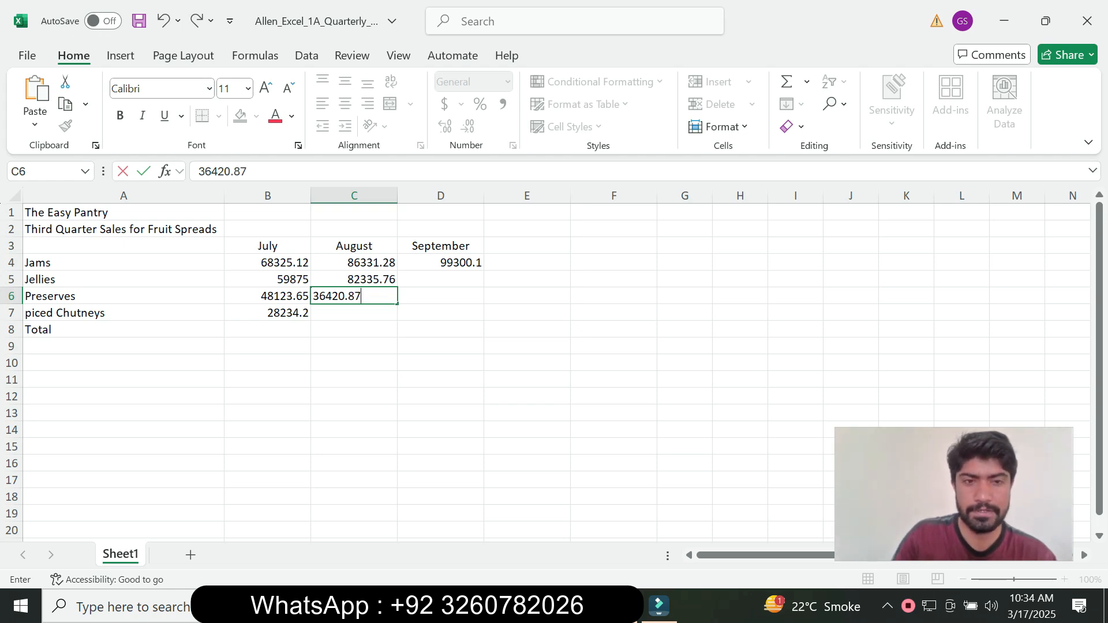
pyautogui.press('Return')
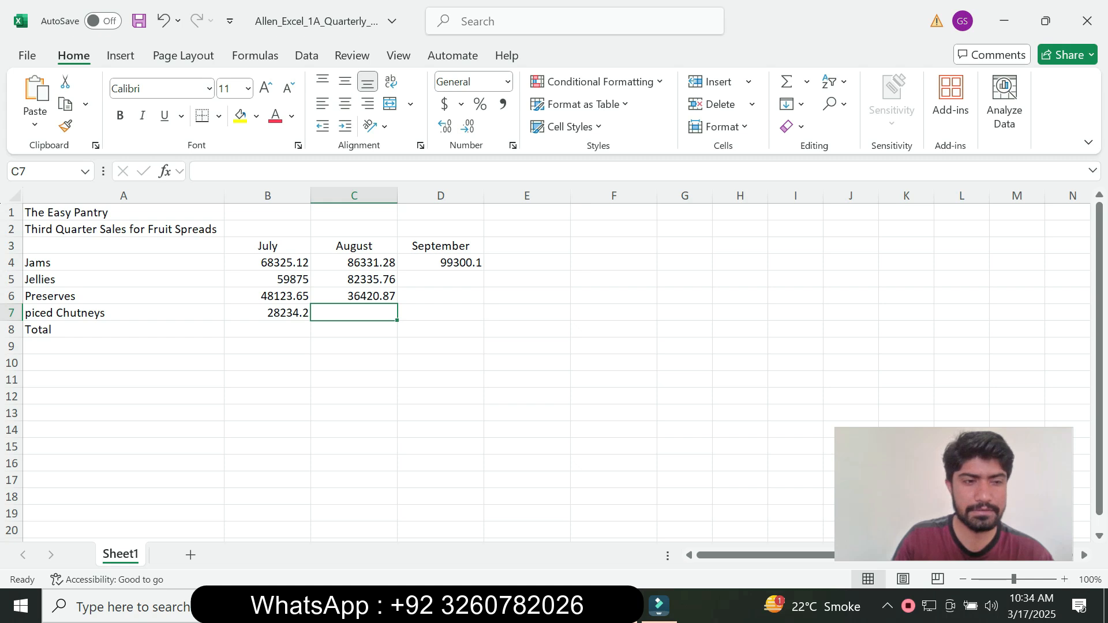
# Enter 22242.67 in cell C7 as the August sales for Spiced Chutneys.
pyautogui.write('22')
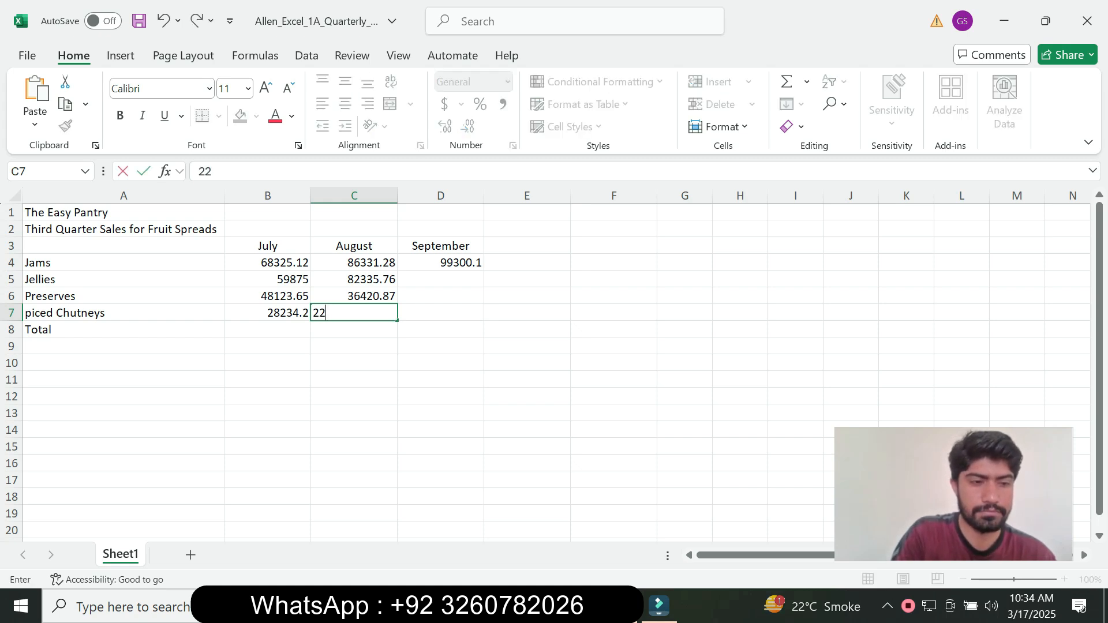
pyautogui.write('2')
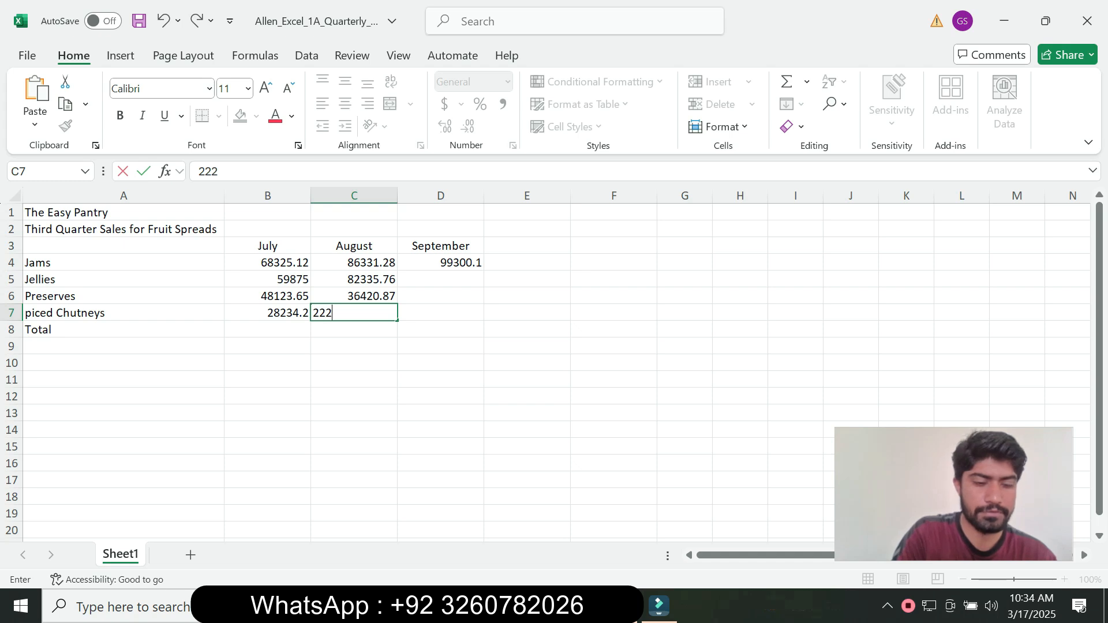
pyautogui.write('42.67')
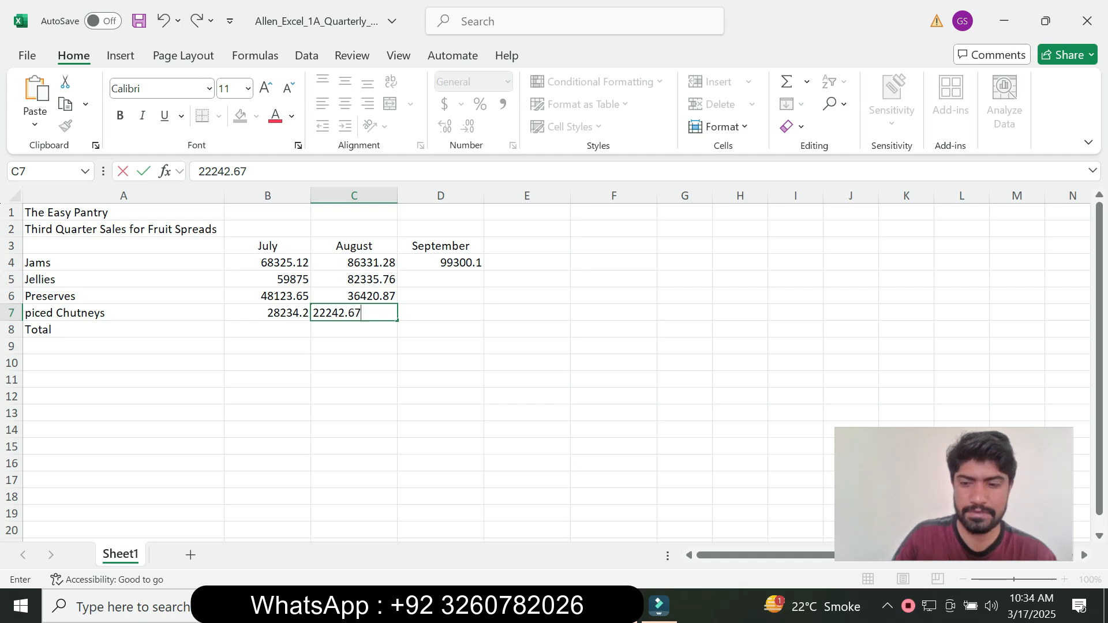
pyautogui.press('Return')
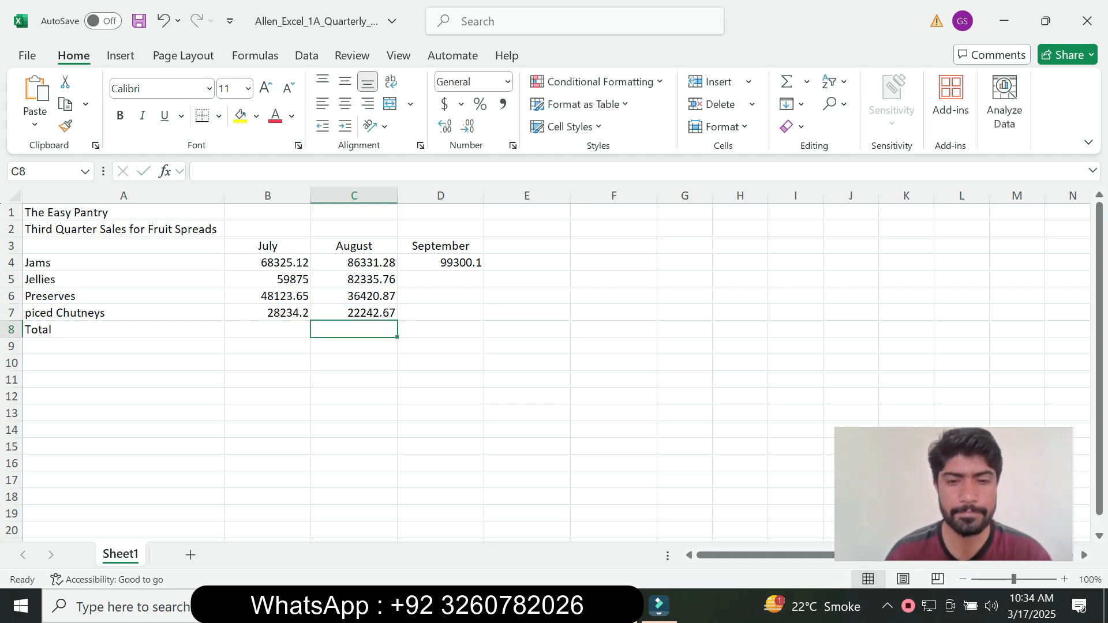
# Compare the August figures in cells C5 to C7 of the Excel workbook with the sales table in the Chrome textbook.
pyautogui.moveTo(532, 606)
pyautogui.click(618, 524)
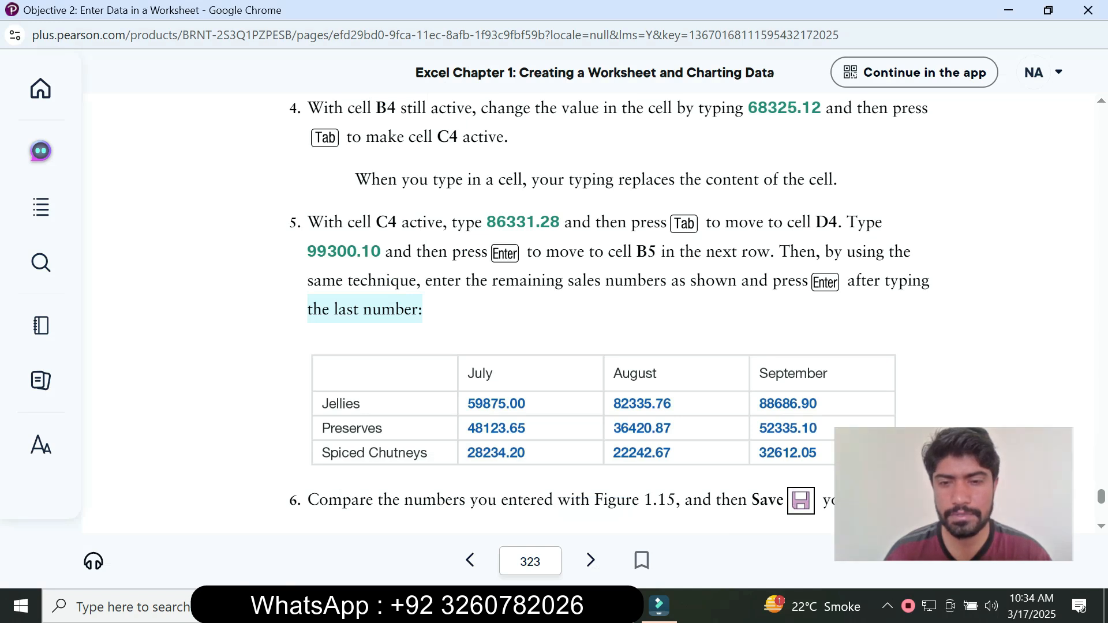
pyautogui.hotkey('alt', 'Tab')
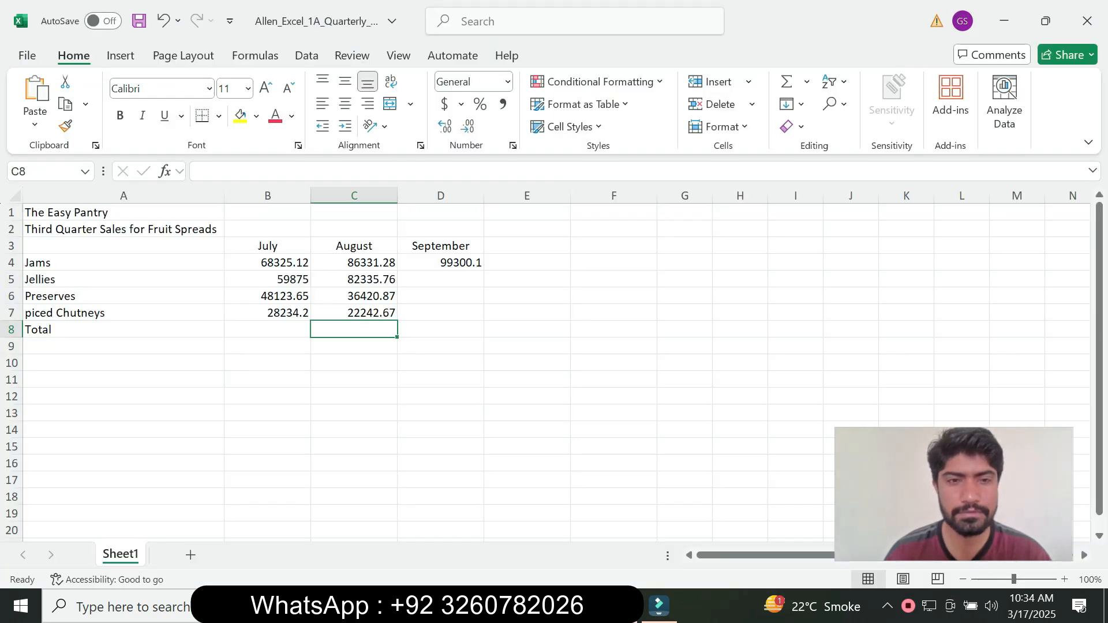
pyautogui.click(353, 263)
pyautogui.press('Down')
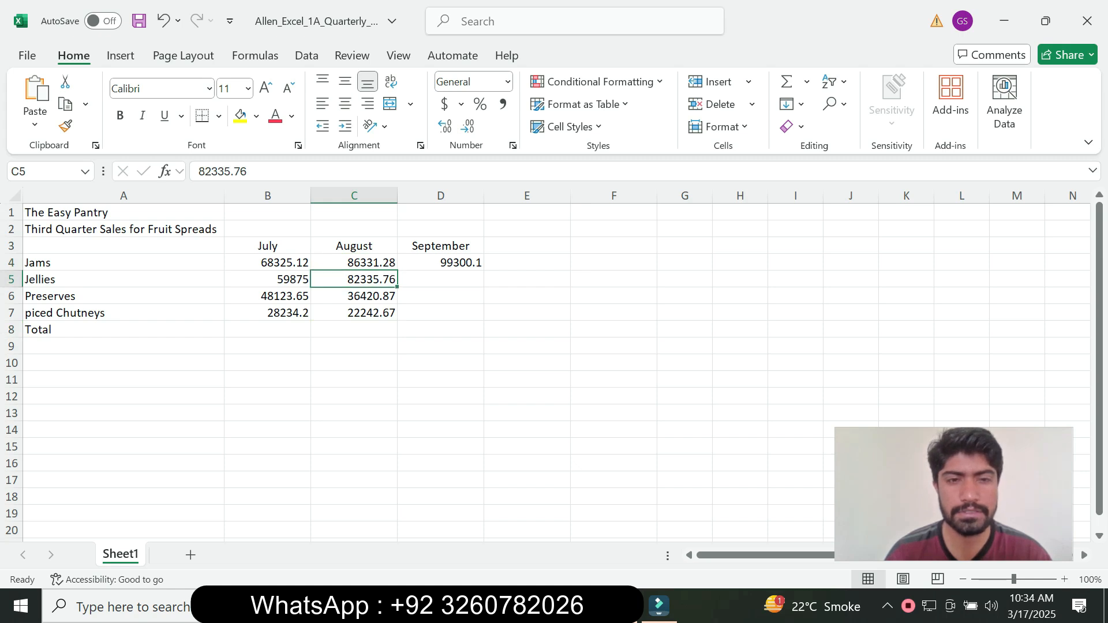
pyautogui.hotkey('alt', 'Tab')
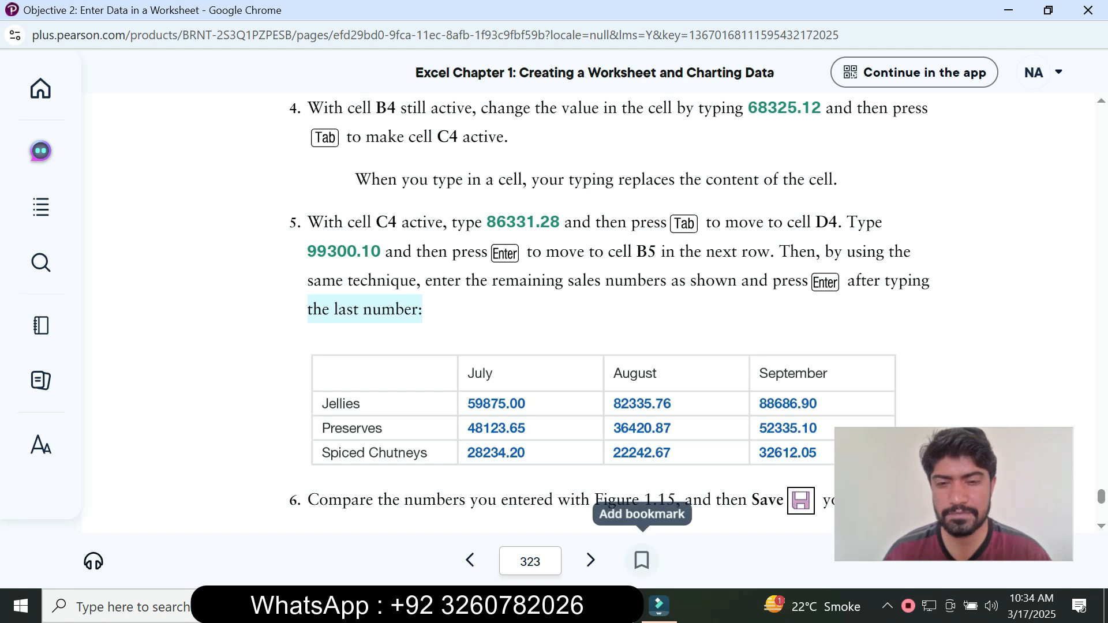
pyautogui.hotkey('alt', 'Tab')
pyautogui.press('Down')
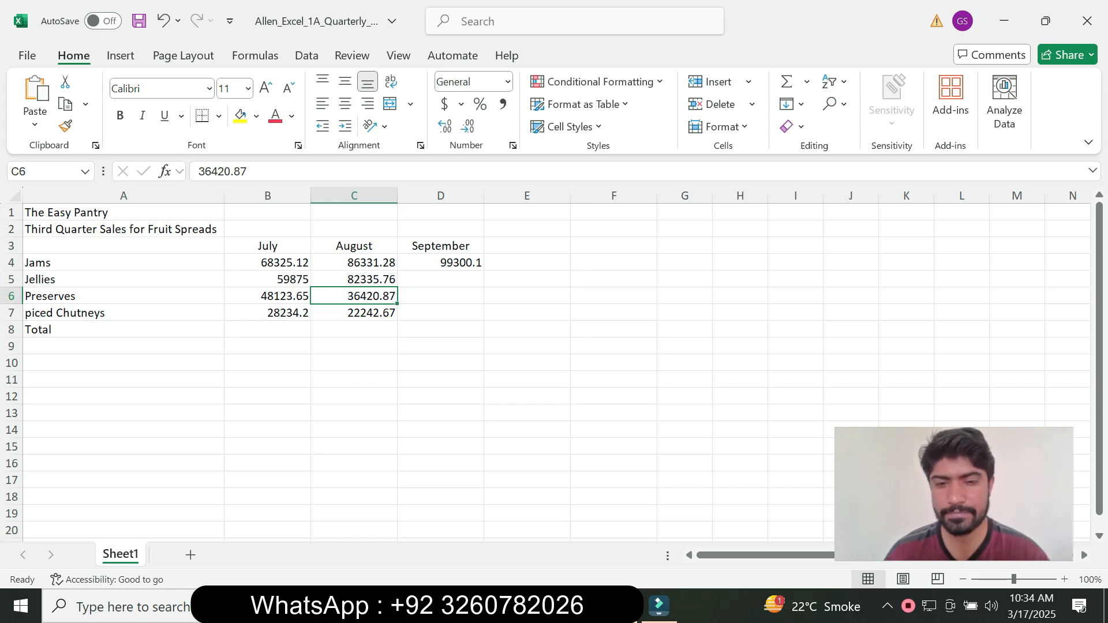
pyautogui.hotkey('alt', 'Tab')
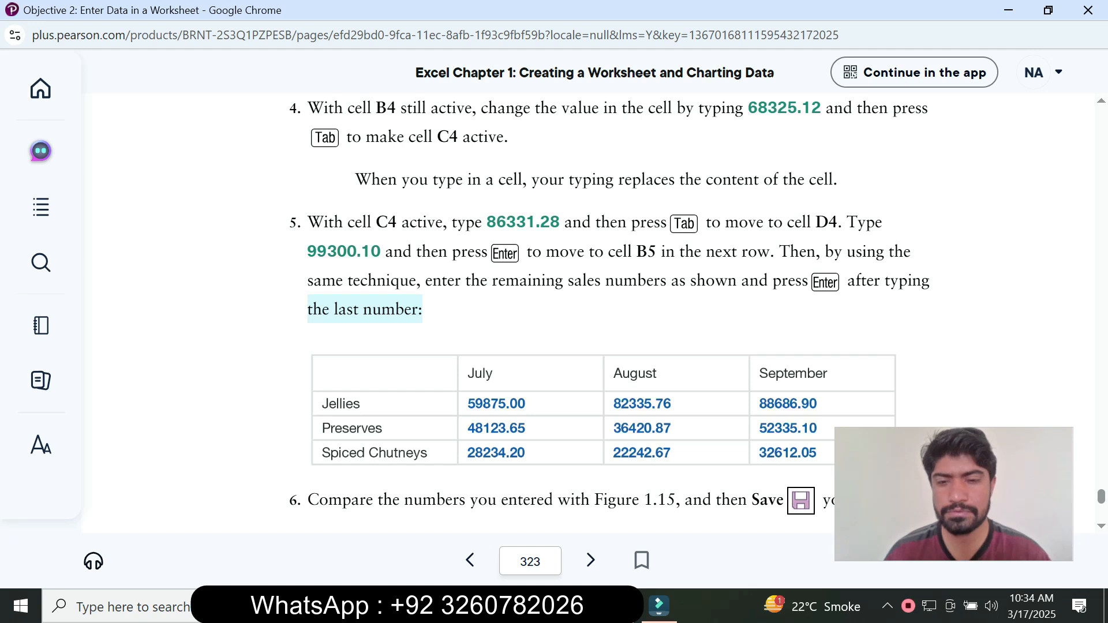
pyautogui.hotkey('alt', 'Tab')
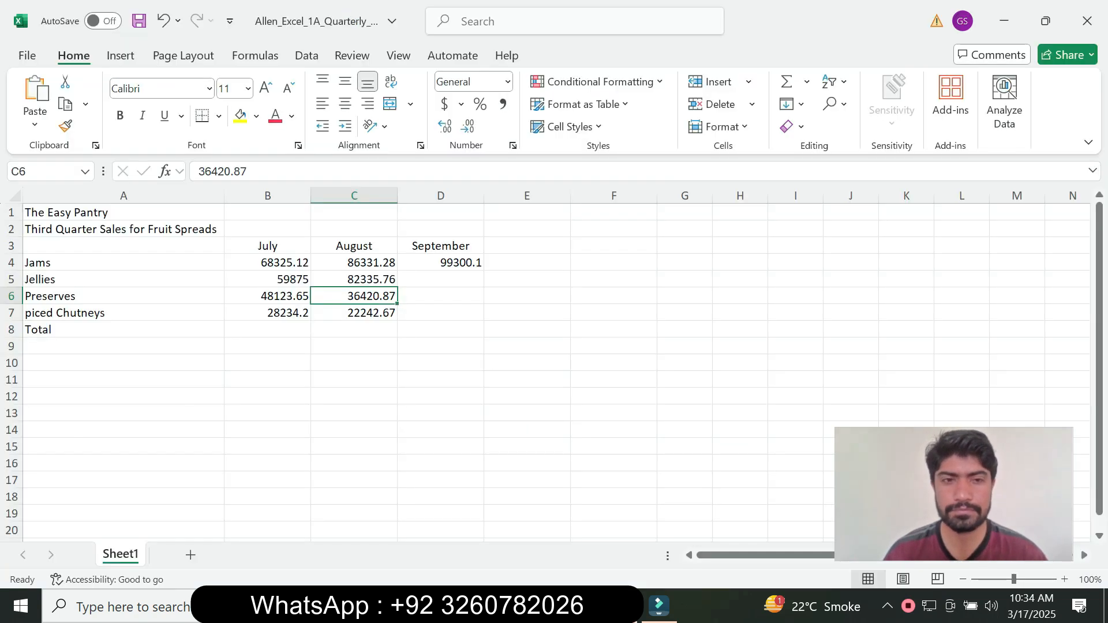
pyautogui.press('Down')
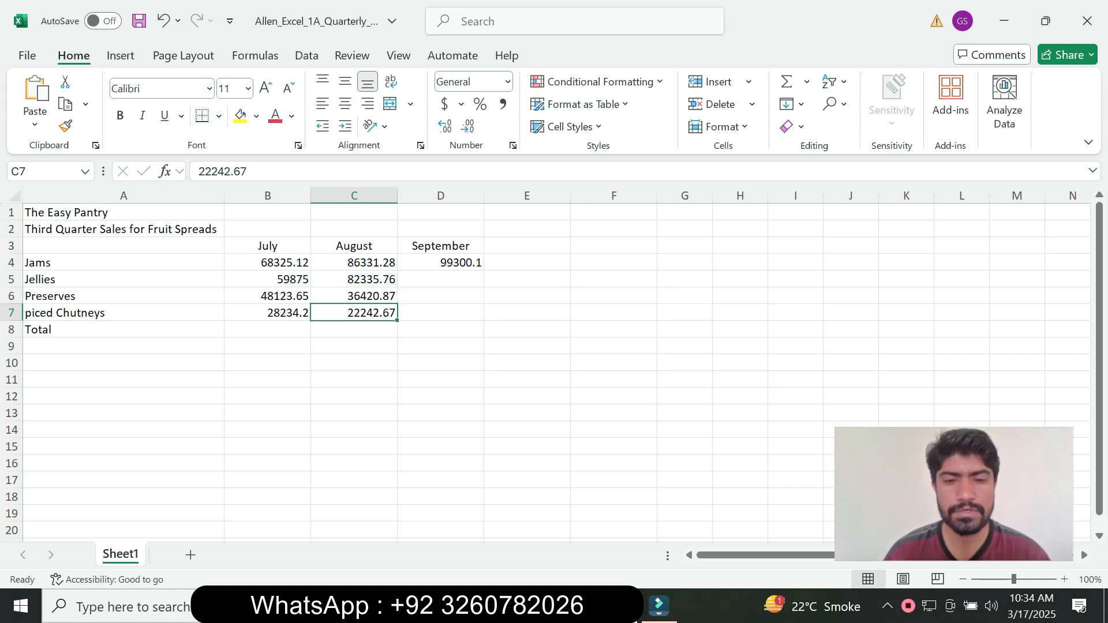
pyautogui.hotkey('alt', 'Tab')
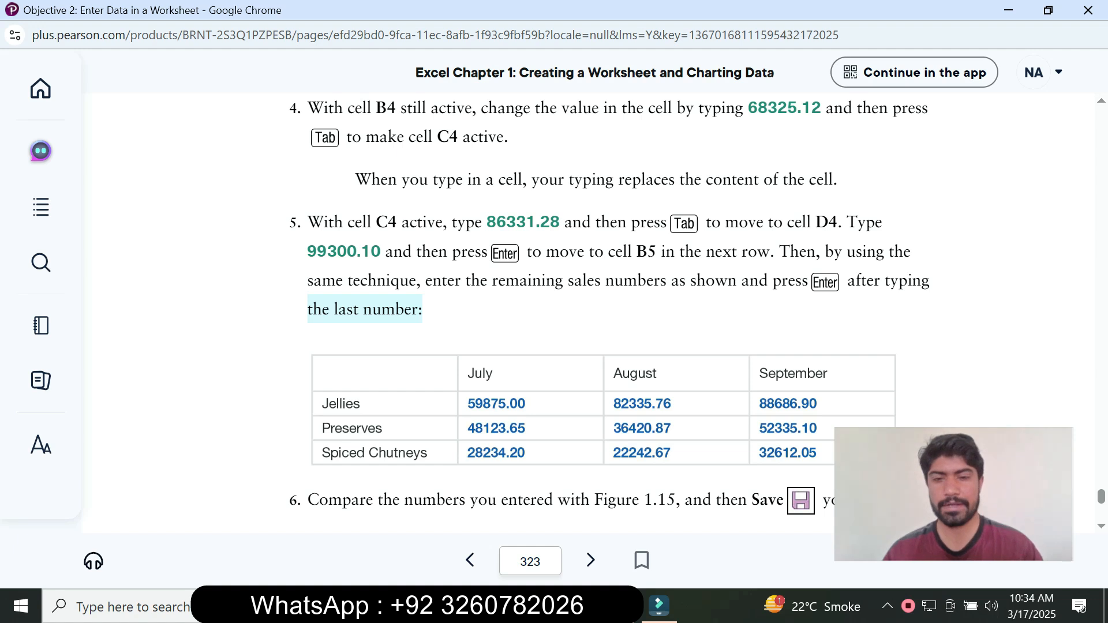
# Switch to the Excel workbook and enter 88686.90 in cell D5 as the September sales for Jellies.
pyautogui.moveTo(615, 606)
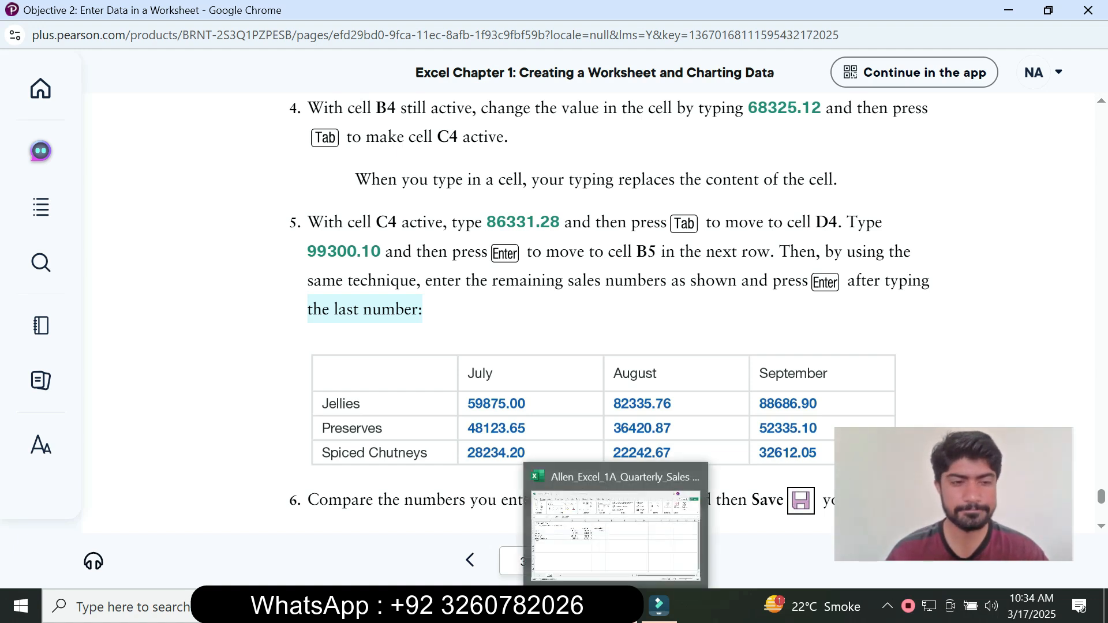
pyautogui.click(616, 535)
pyautogui.click(441, 279)
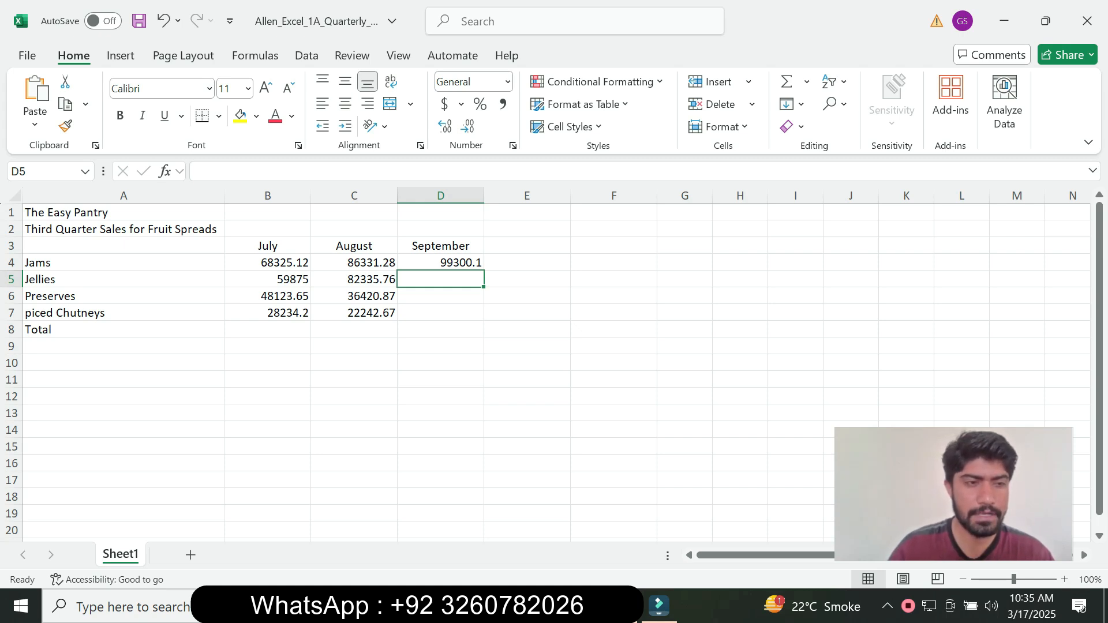
pyautogui.write('88')
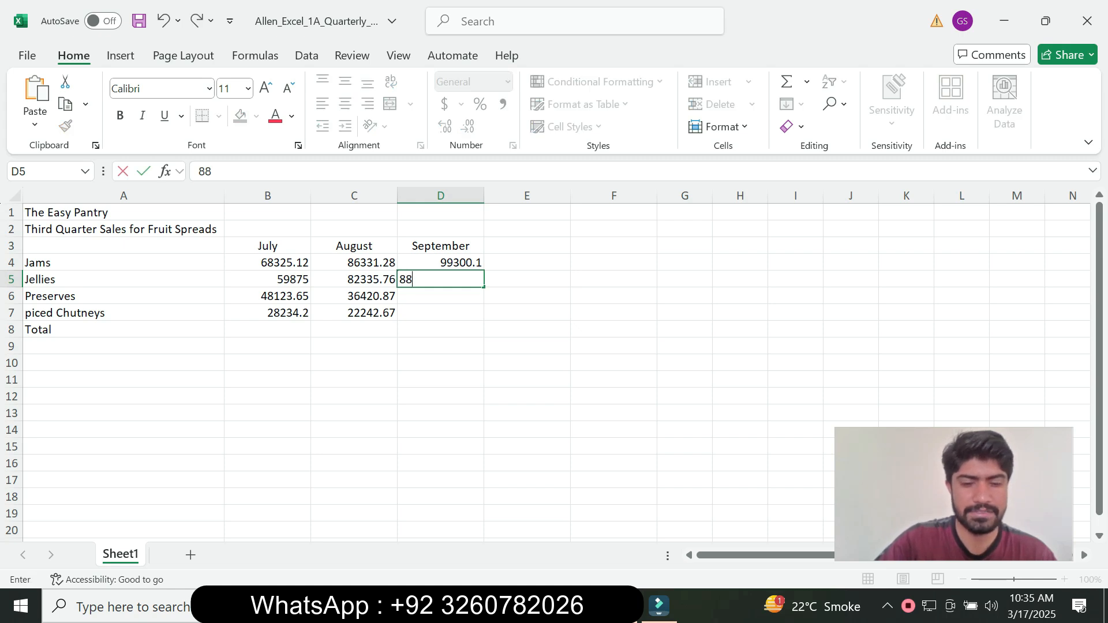
pyautogui.write('686')
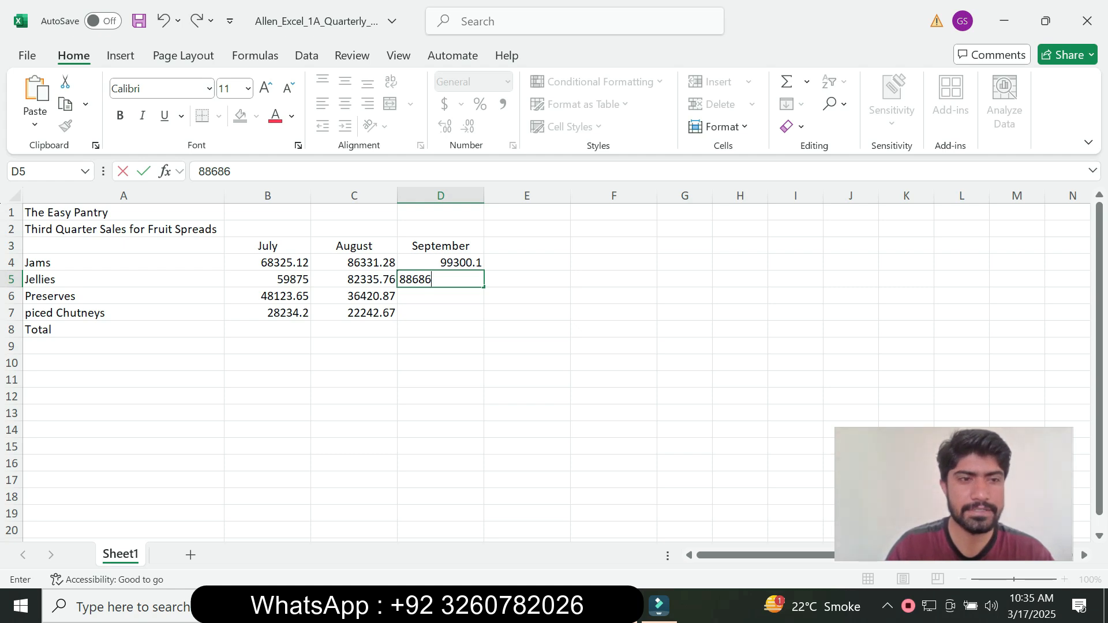
pyautogui.write('.90')
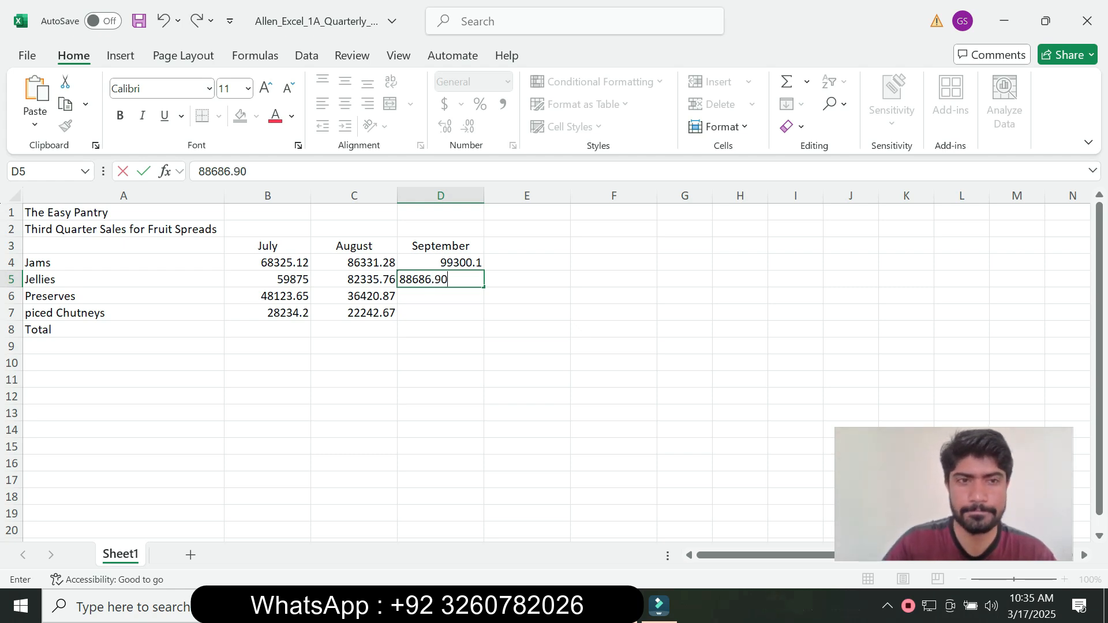
pyautogui.press('Return')
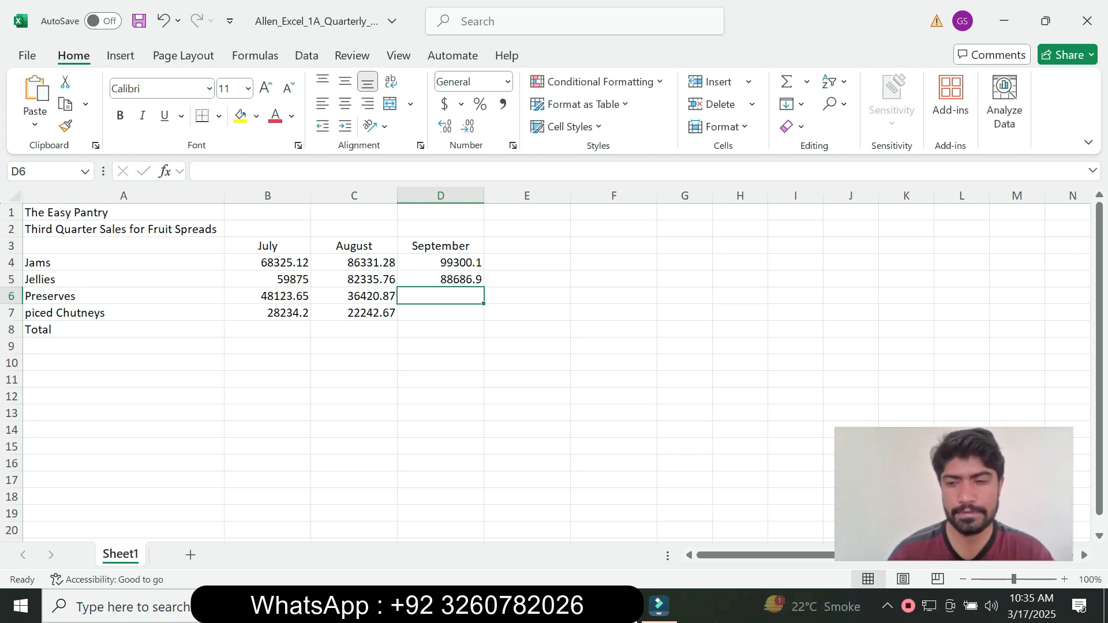
# Look up the Preserves figure in the Chrome textbook table and enter 52335.10 in cell D6 of the Excel workbook.
pyautogui.moveTo(531, 607)
pyautogui.click(625, 522)
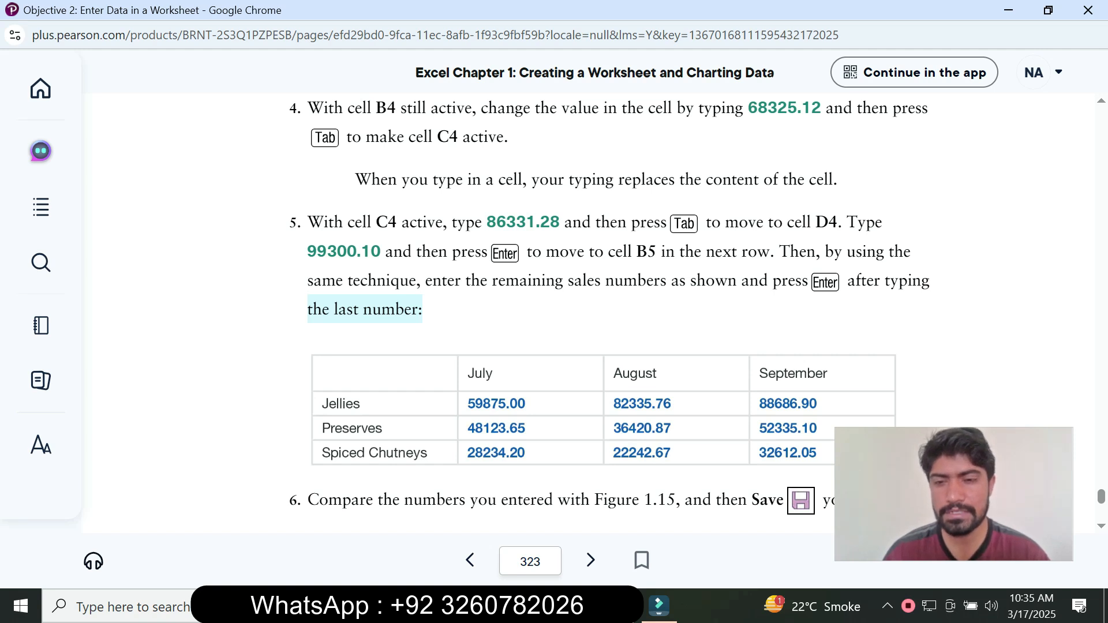
pyautogui.hotkey('alt', 'Tab')
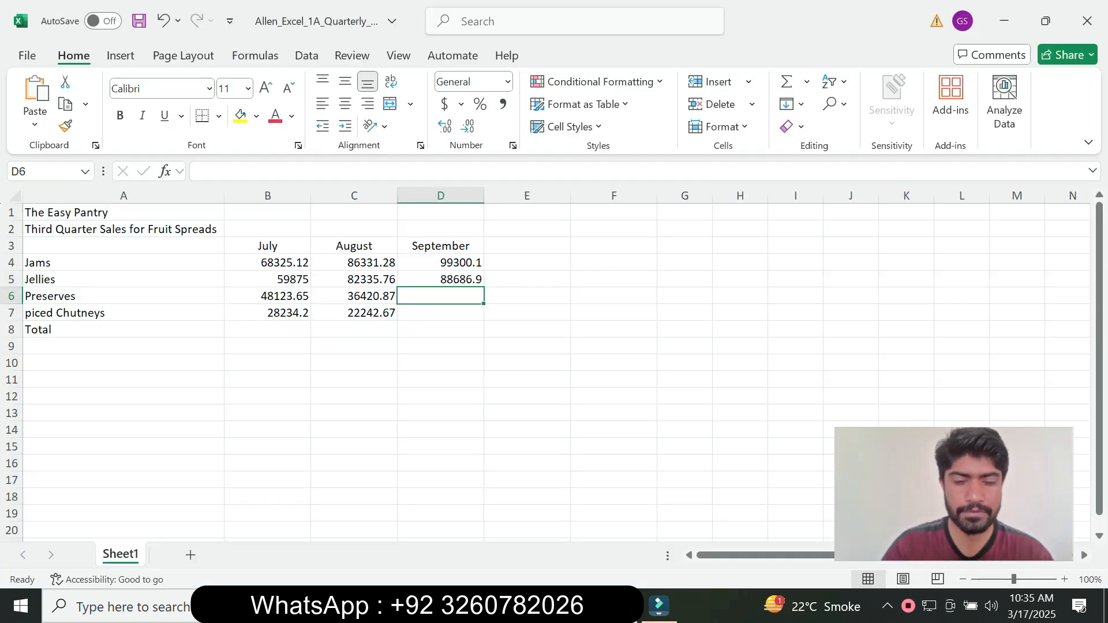
pyautogui.write('52')
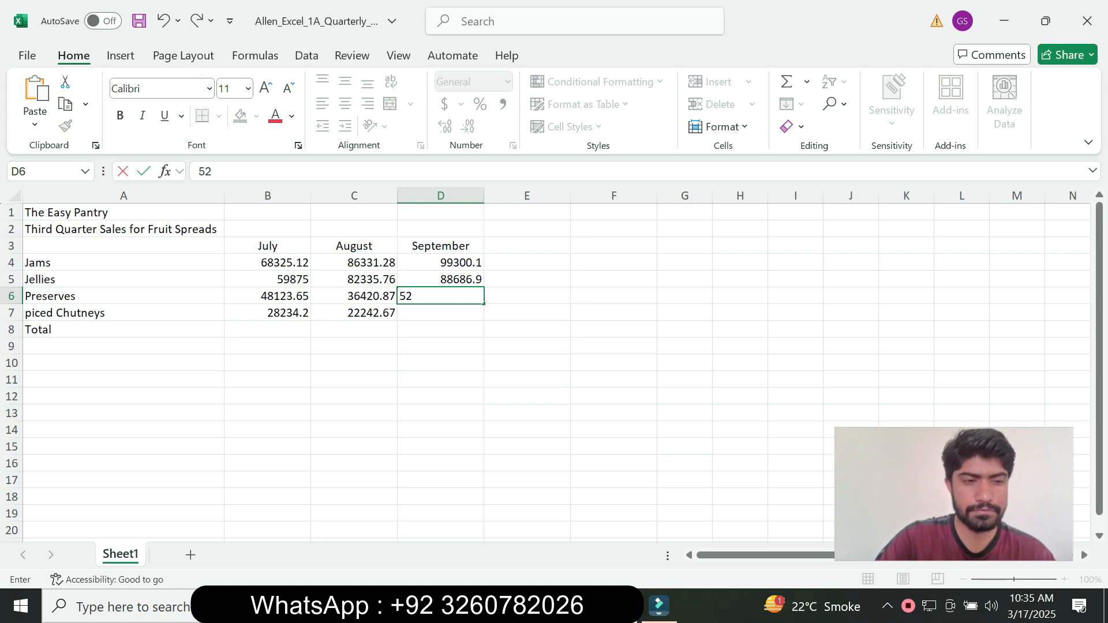
pyautogui.write('3')
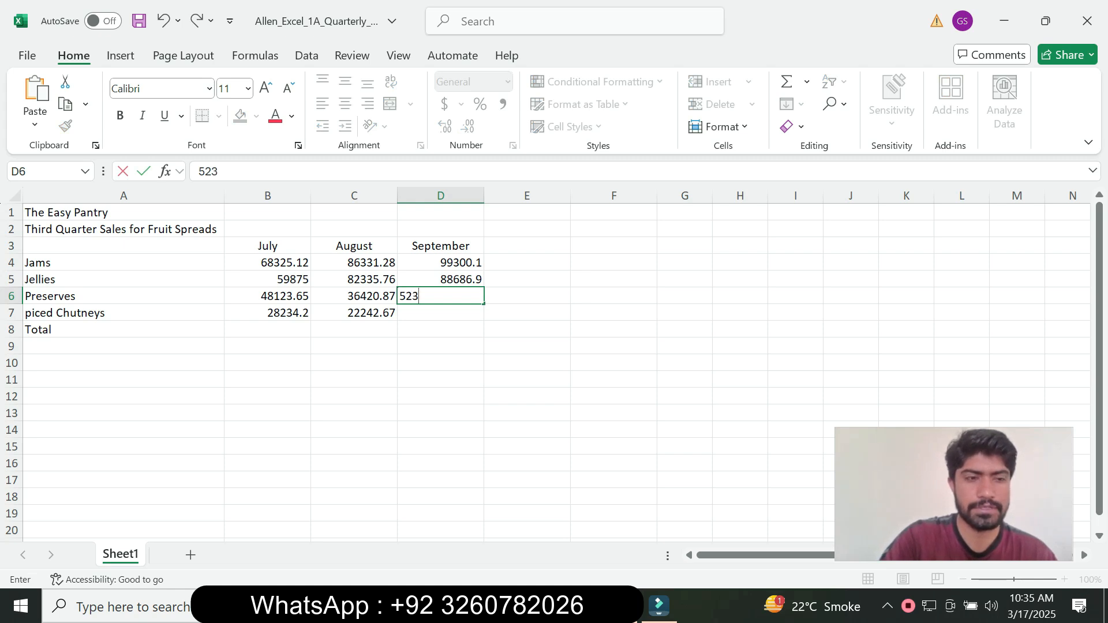
pyautogui.write('35')
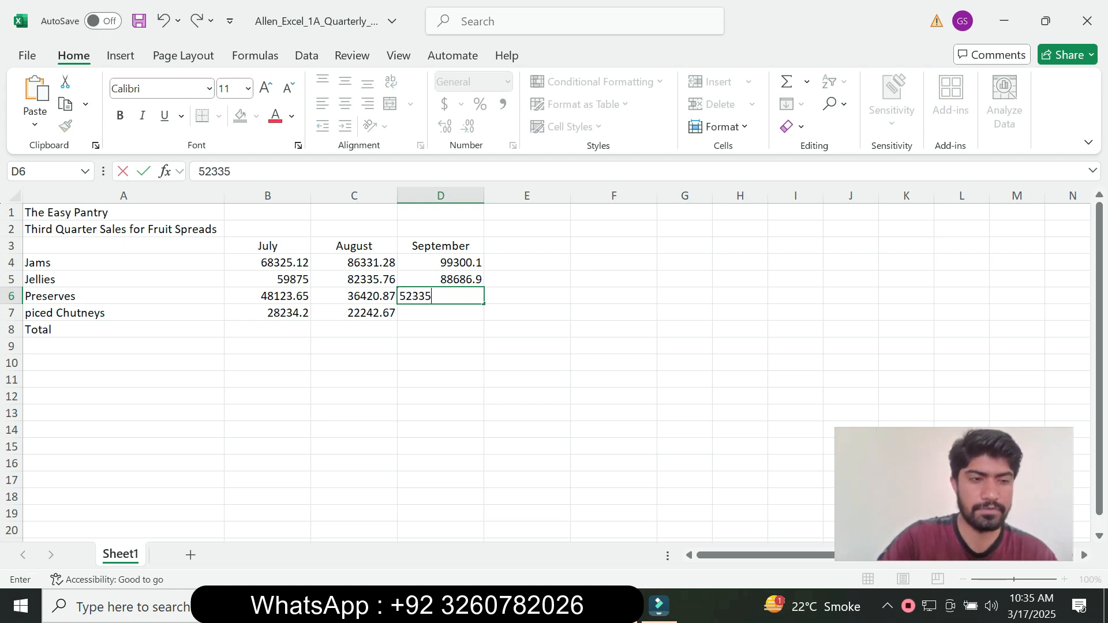
pyautogui.write('.1')
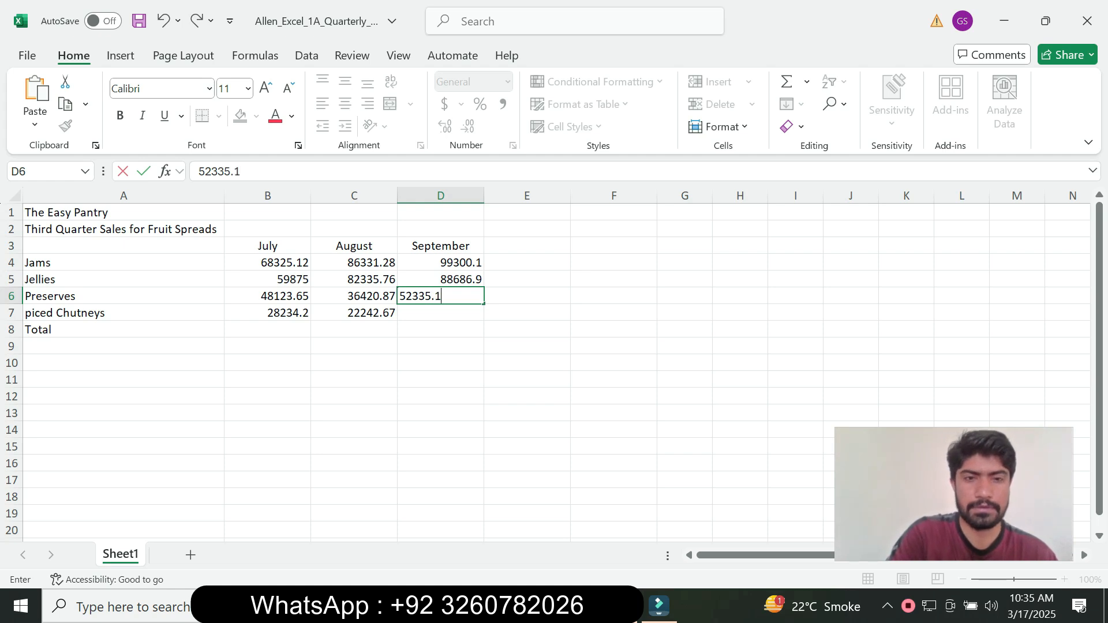
pyautogui.write('0')
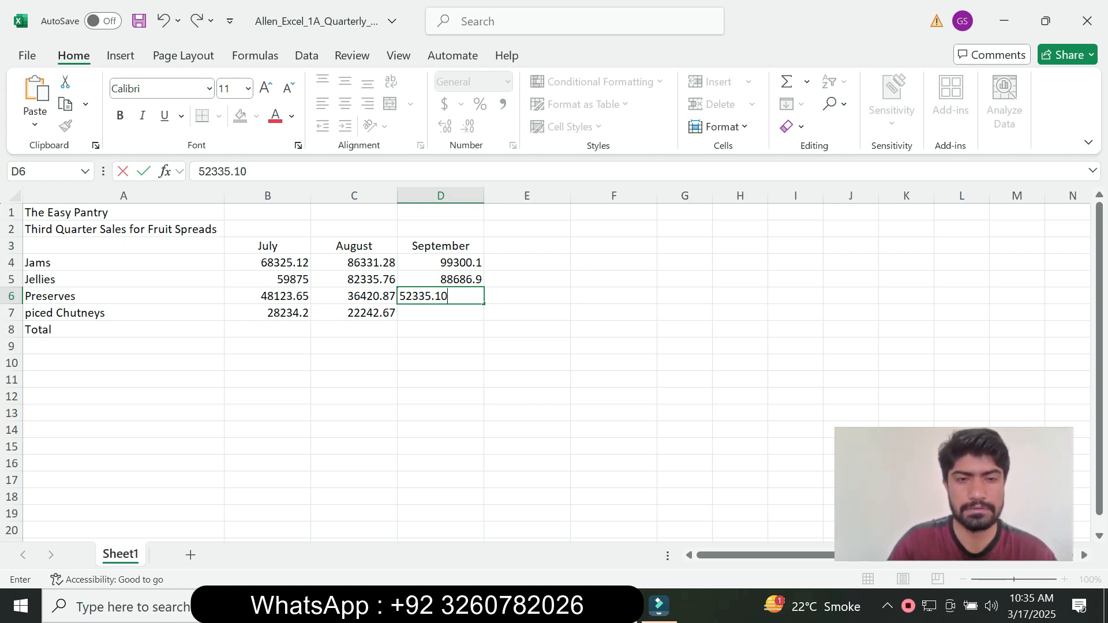
pyautogui.press('Return')
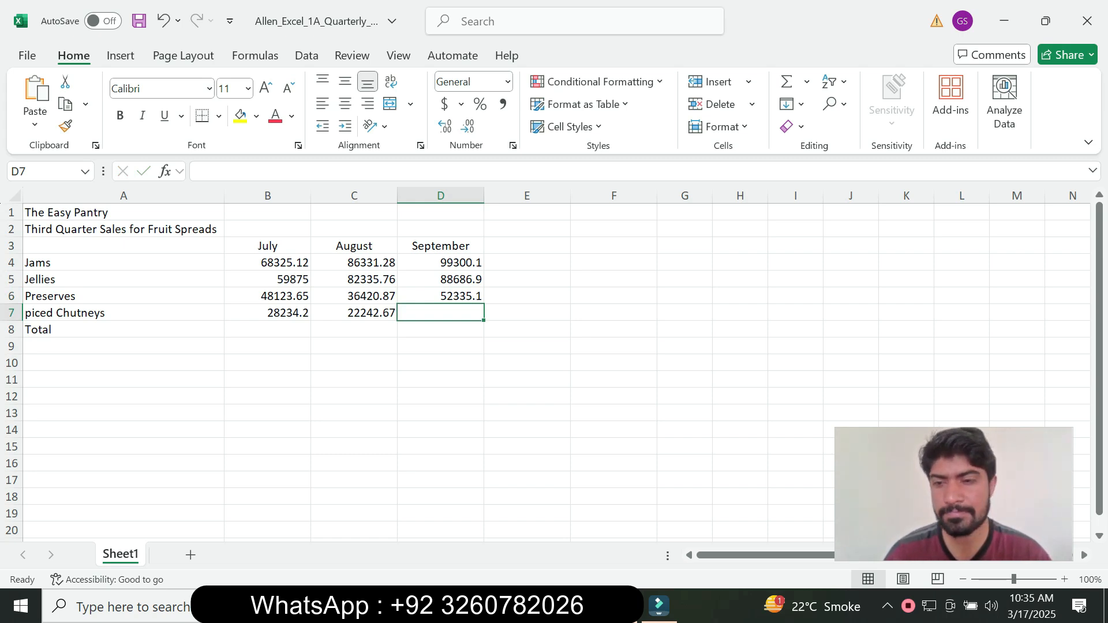
# Look up the Spiced Chutneys figure in the Chrome textbook table and enter 32612.05 in cell D7 of the Excel workbook.
pyautogui.moveTo(529, 606)
pyautogui.click(624, 523)
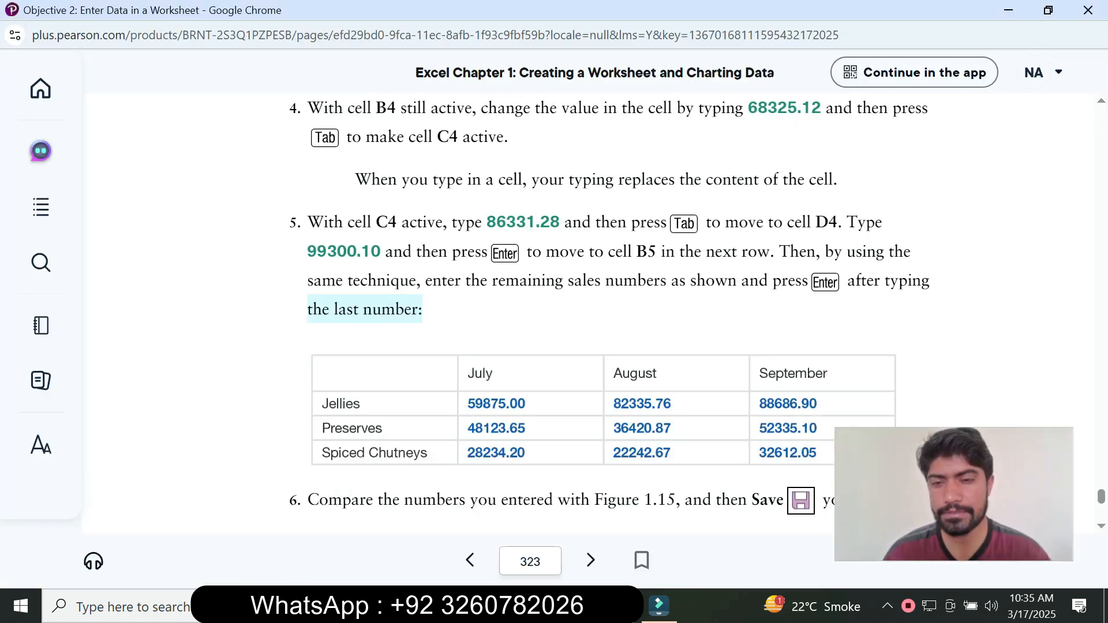
pyautogui.moveTo(529, 606)
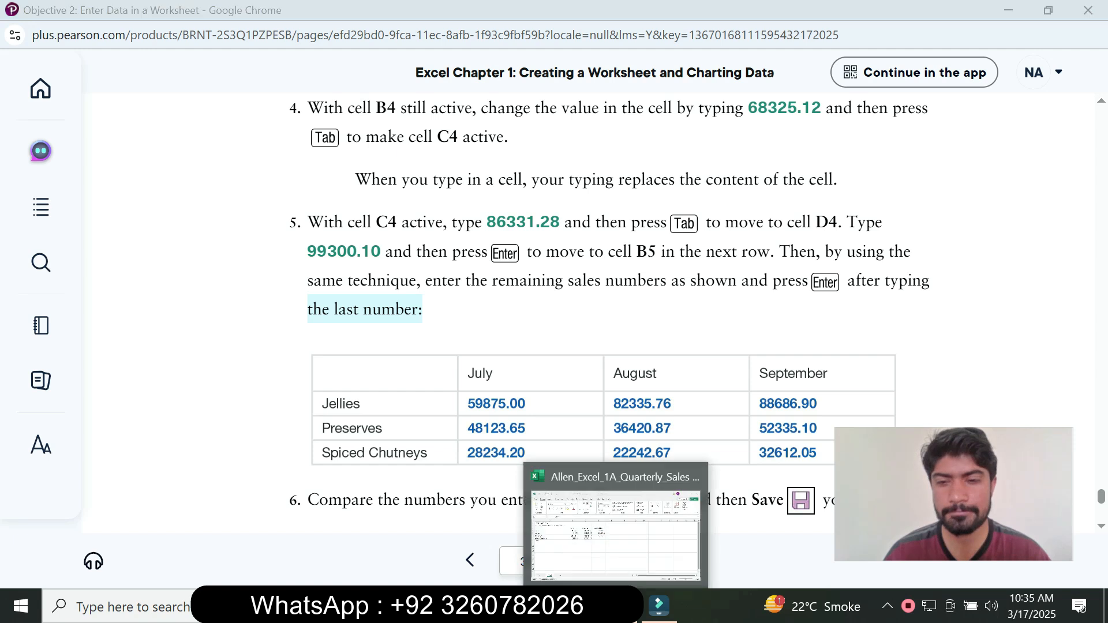
pyautogui.click(624, 522)
pyautogui.write('3')
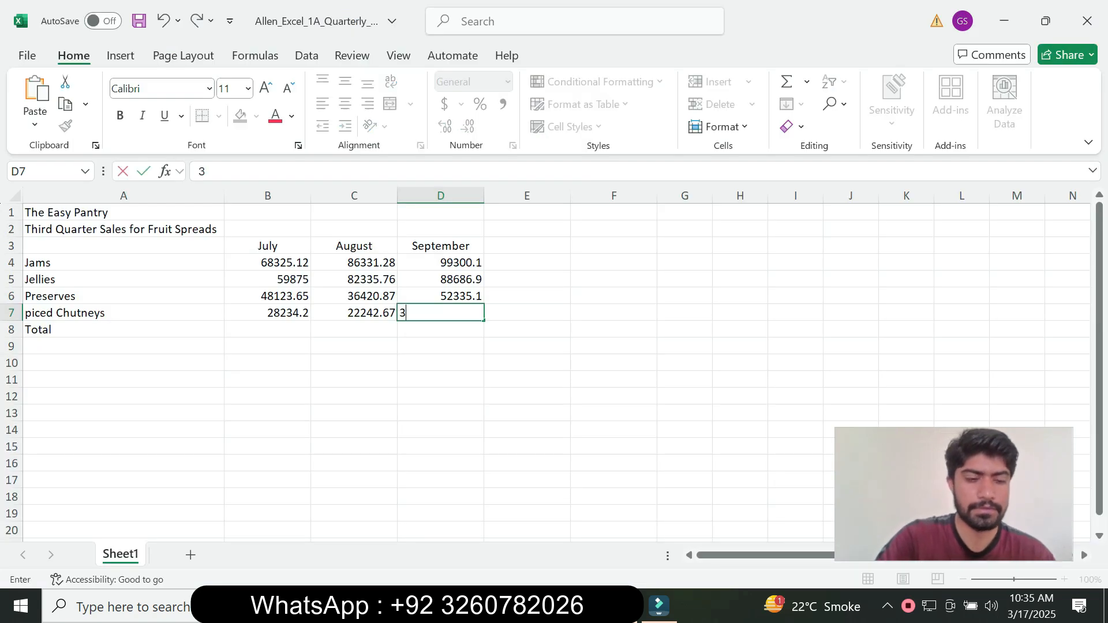
pyautogui.write('2612')
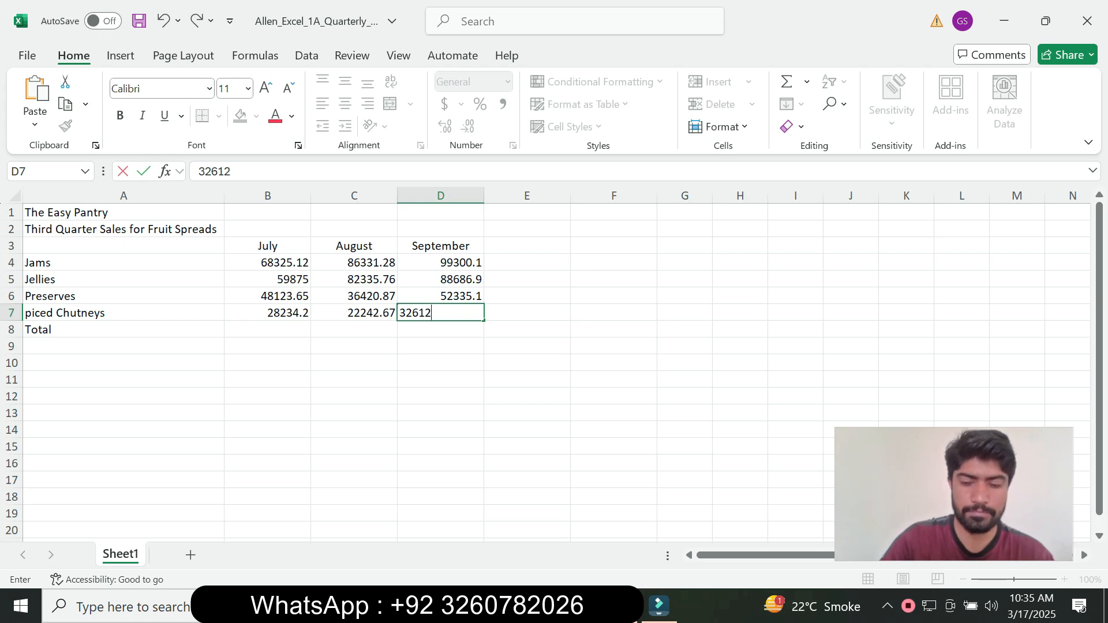
pyautogui.write('.05')
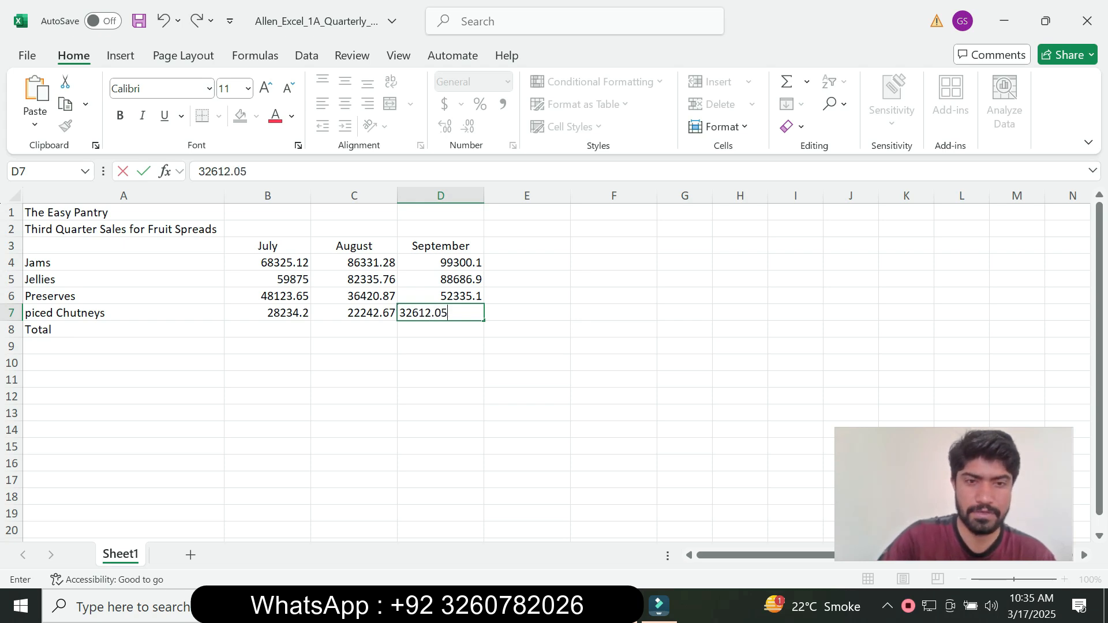
pyautogui.press('Return')
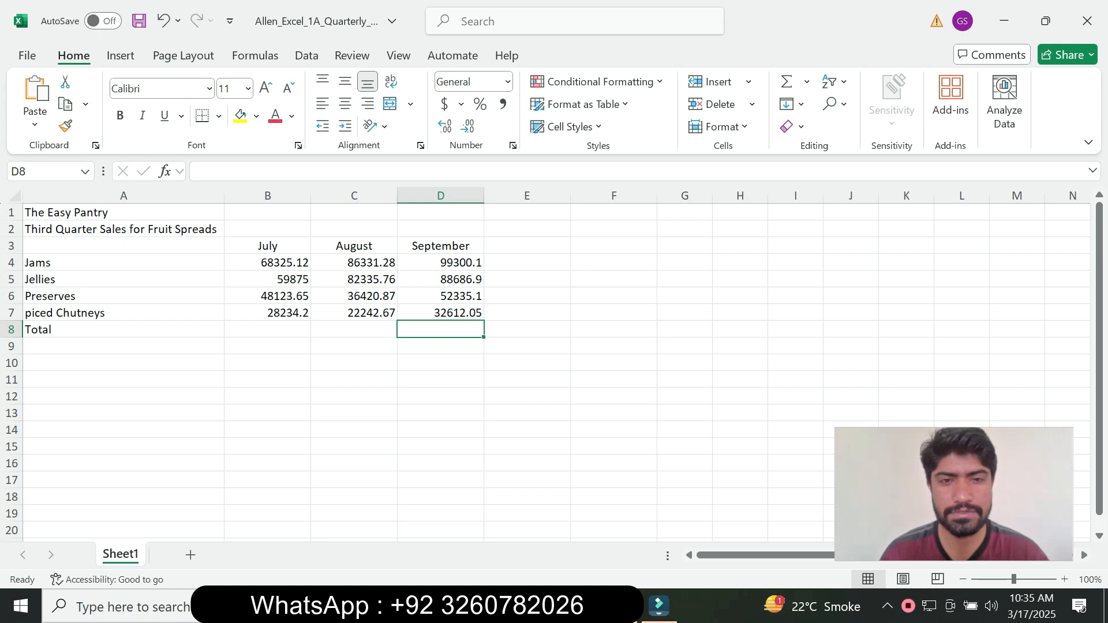
# Switch to the Chrome textbook and read instruction 6 through to Figure 1.15.
pyautogui.moveTo(658, 606)
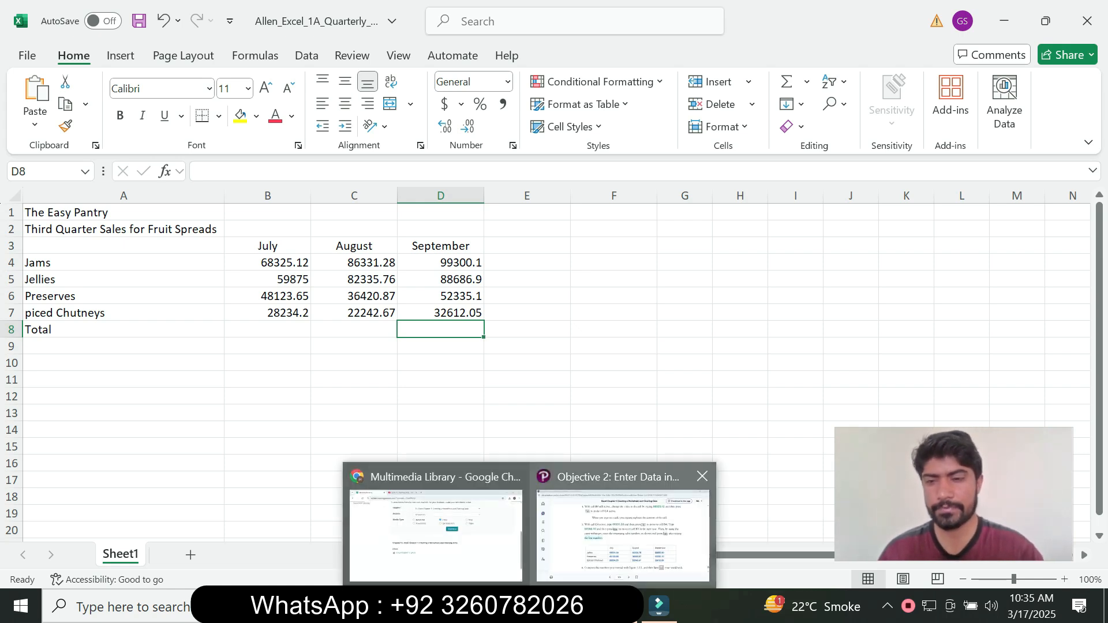
pyautogui.click(626, 527)
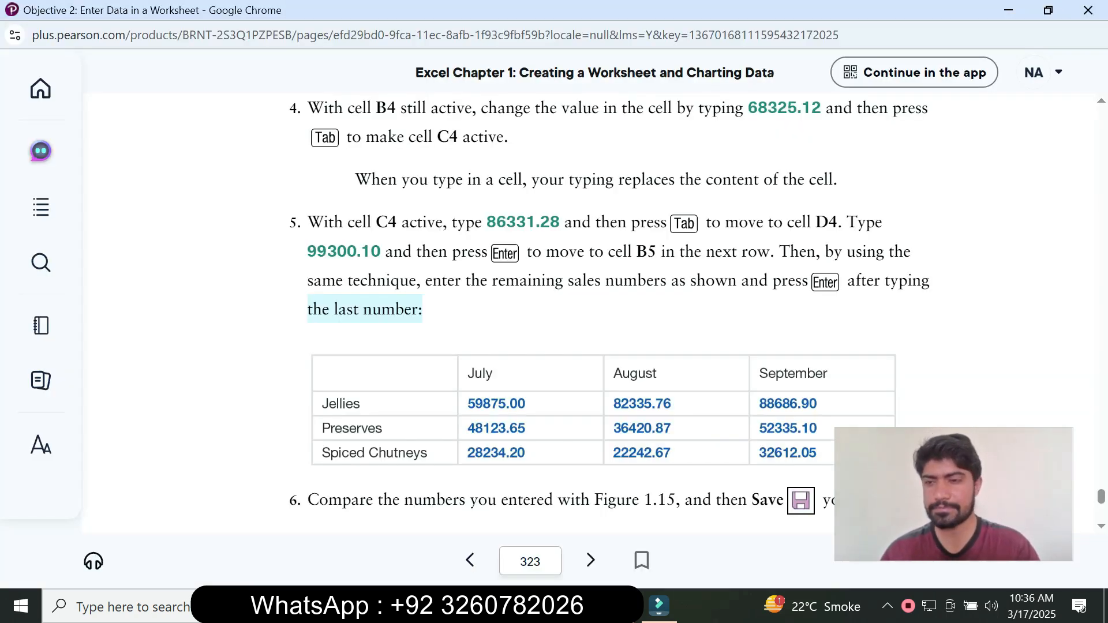
pyautogui.scroll(-5, 610, 307)
pyautogui.scroll(6, 610, 307)
pyautogui.scroll(-3, 613, 310)
pyautogui.scroll(-1, 600, 312)
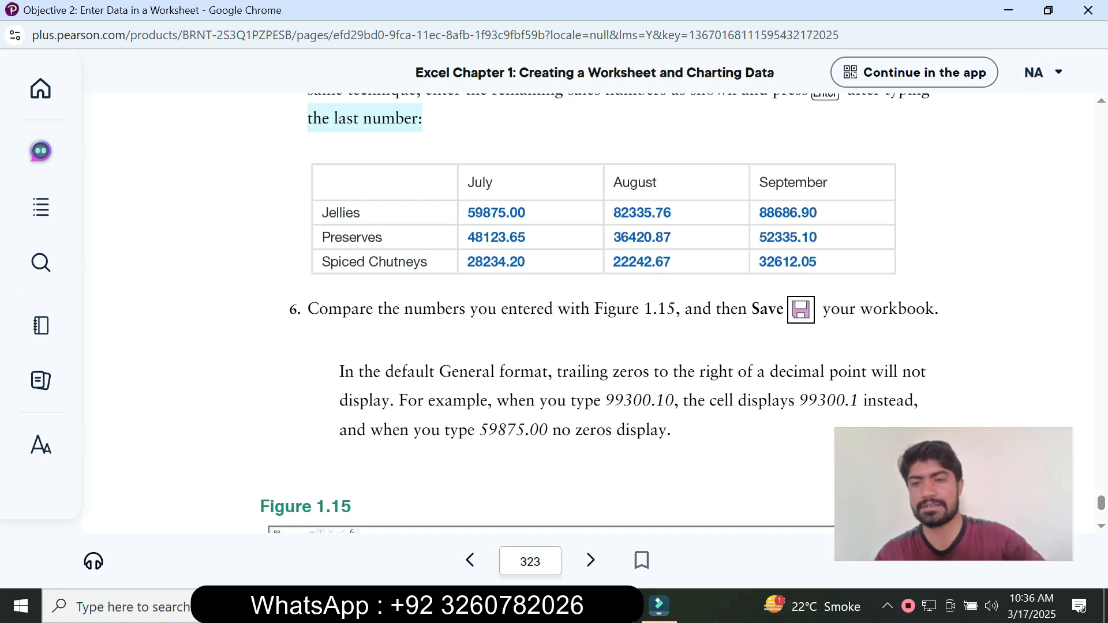
pyautogui.scroll(-4, 608, 394)
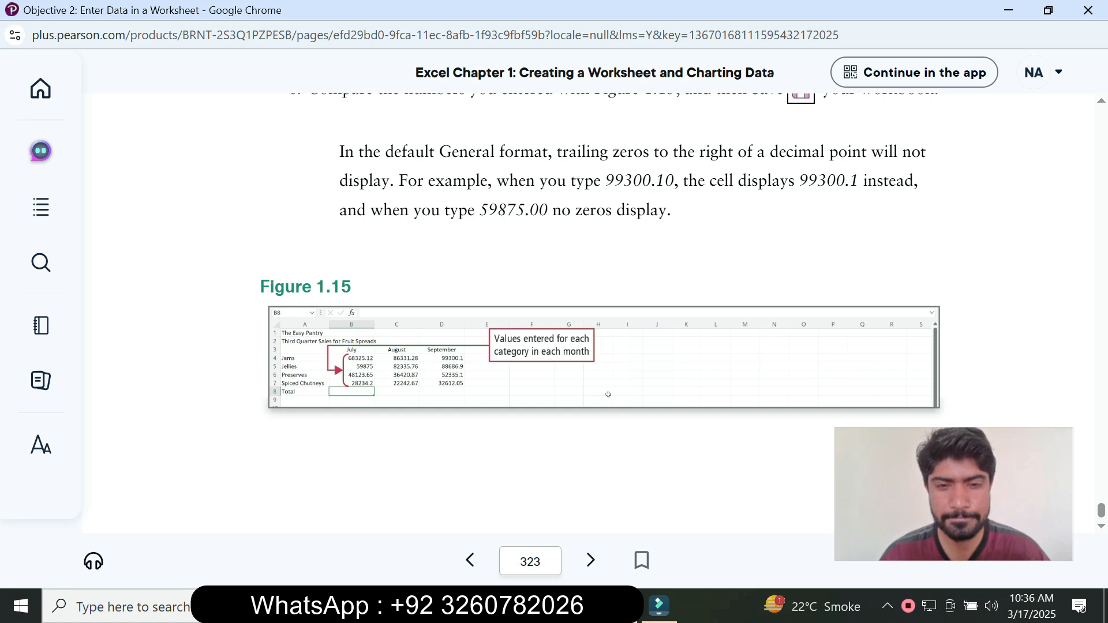
# Compare the sales figures in cells B4 to D7 of the Excel workbook with Figure 1.15 in the Chrome textbook.
pyautogui.click(658, 605)
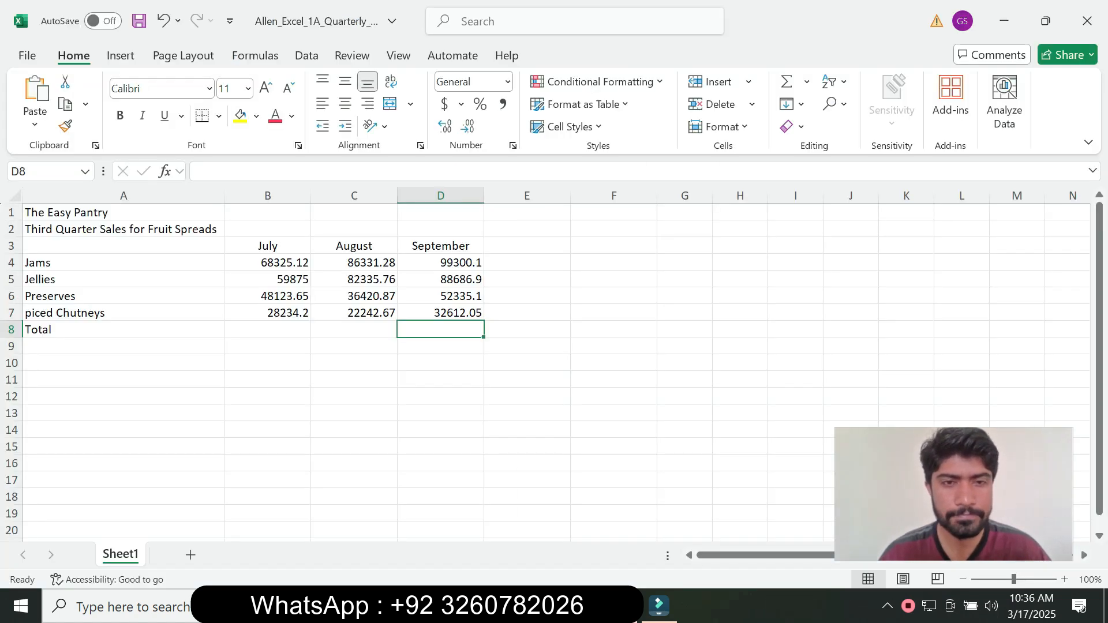
pyautogui.moveTo(531, 606)
pyautogui.click(624, 519)
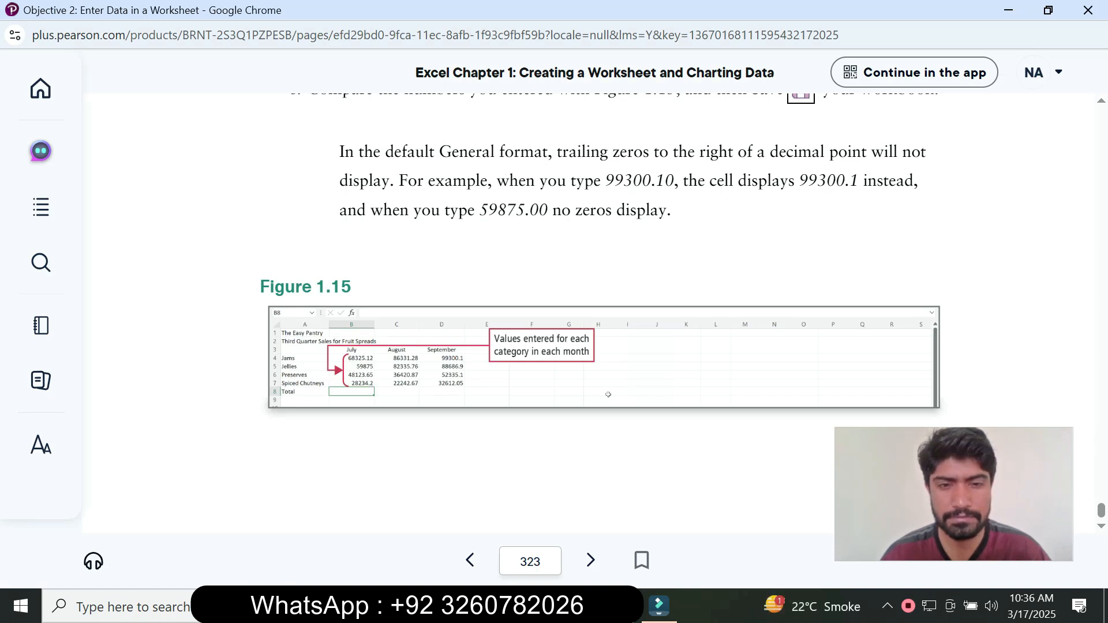
pyautogui.hotkey('alt', 'Tab')
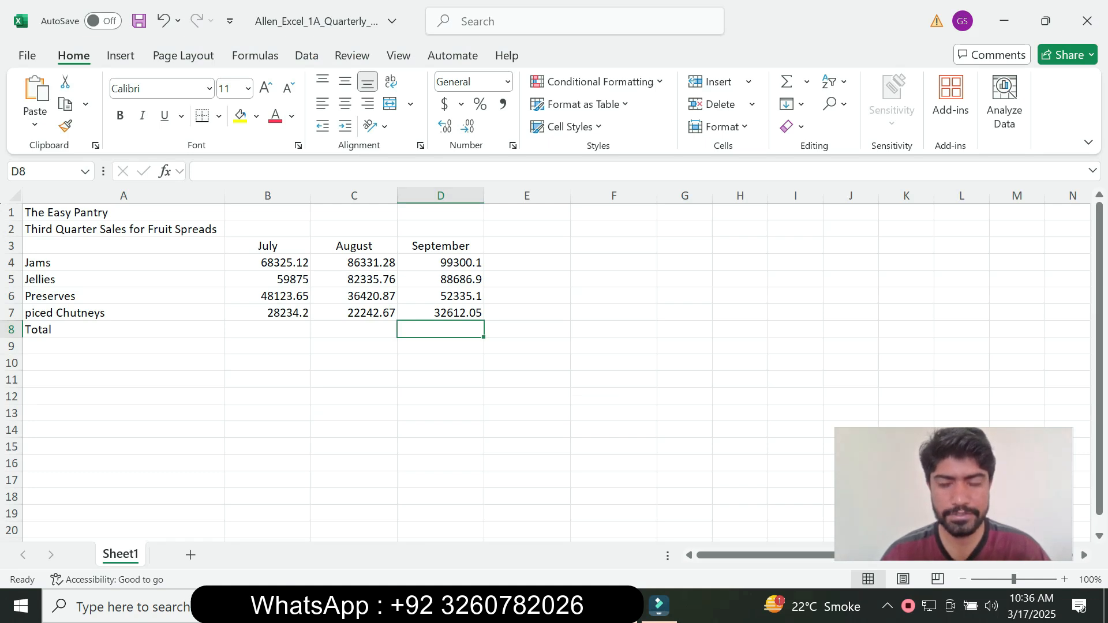
pyautogui.moveTo(532, 606)
pyautogui.click(622, 528)
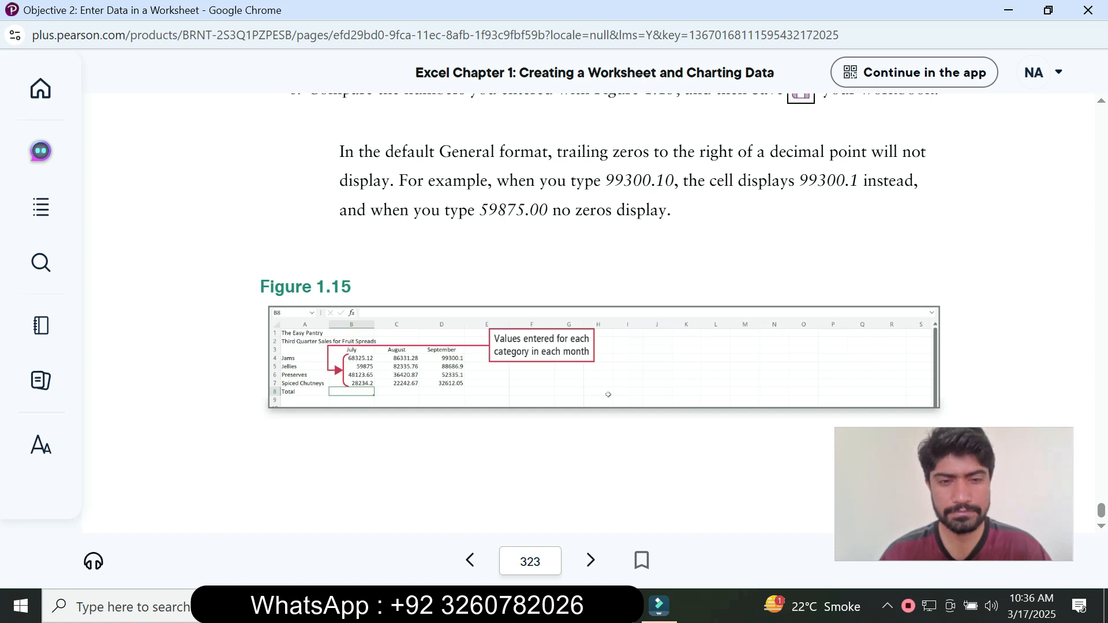
pyautogui.moveTo(622, 606)
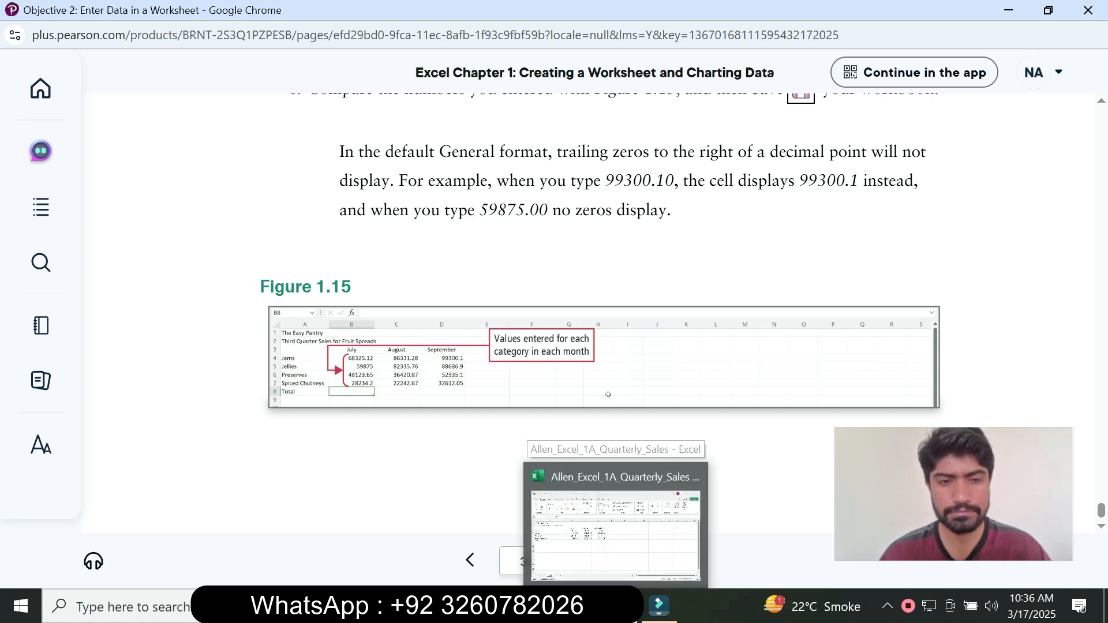
pyautogui.click(620, 528)
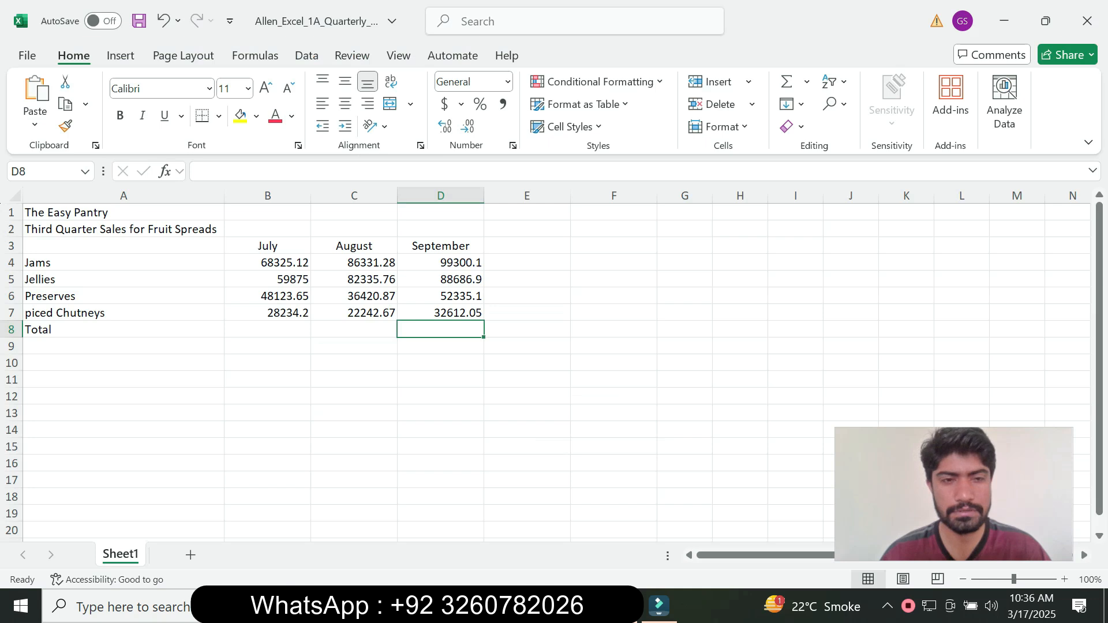
pyautogui.click(267, 312)
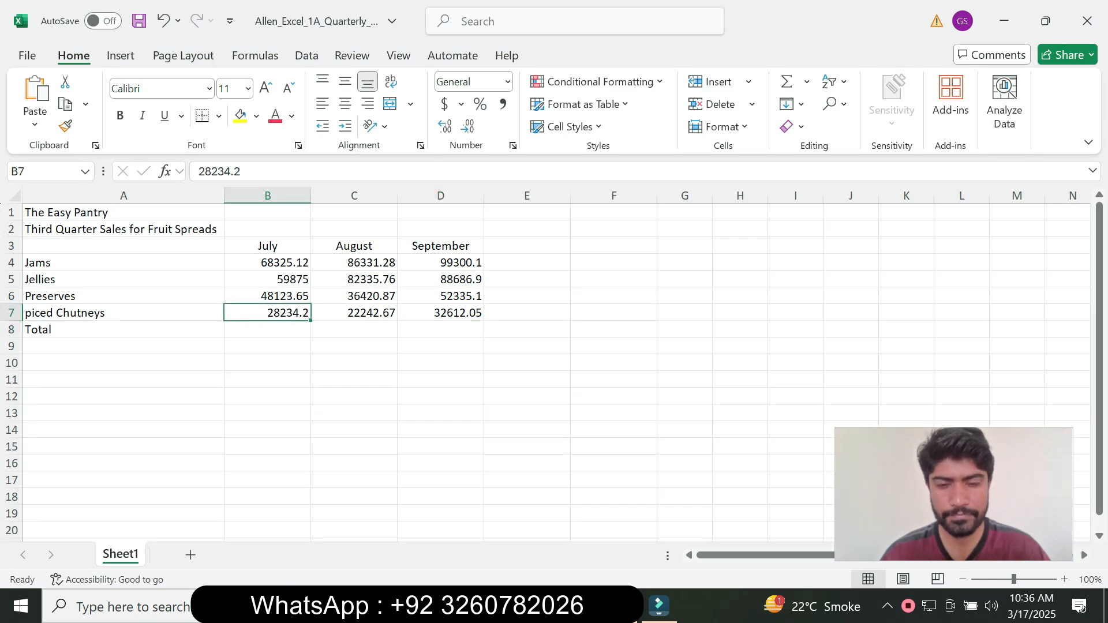
pyautogui.moveTo(621, 607)
pyautogui.click(623, 531)
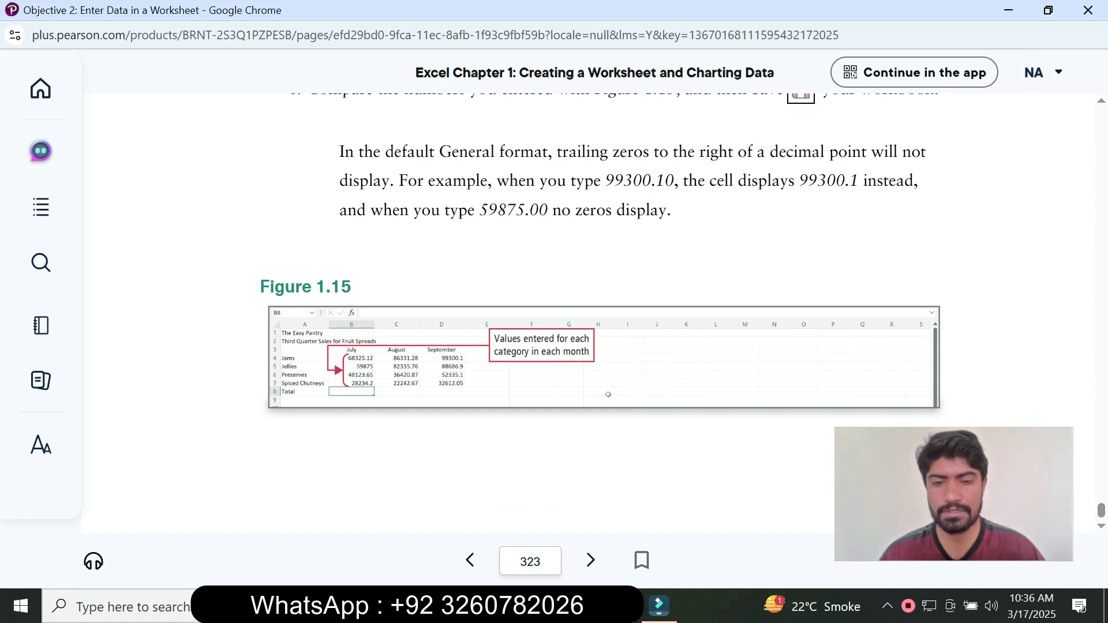
# Go to the textbook's Objective 3 section and read the first two instructions of Activity 1.06 on constructing a formula.
pyautogui.click(590, 560)
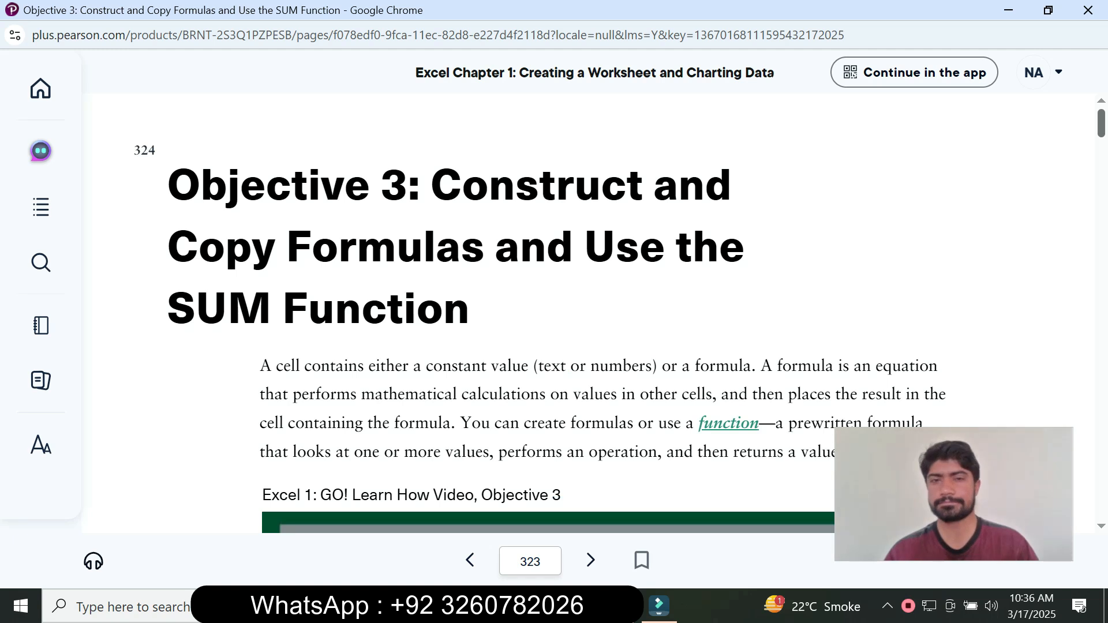
pyautogui.scroll(-9, 632, 223)
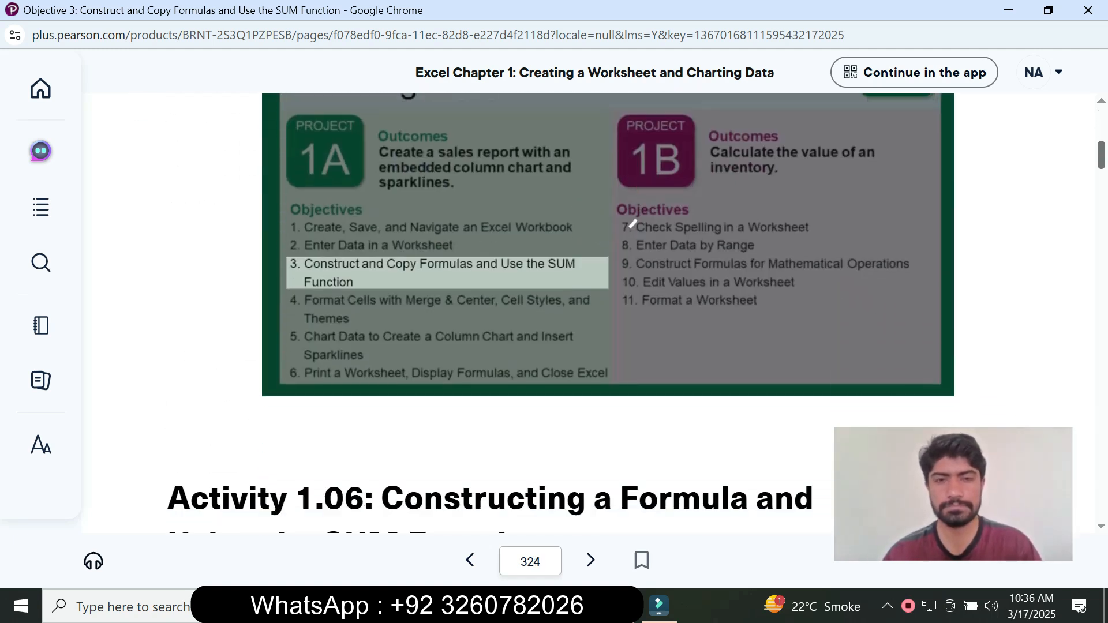
pyautogui.scroll(-10, 632, 223)
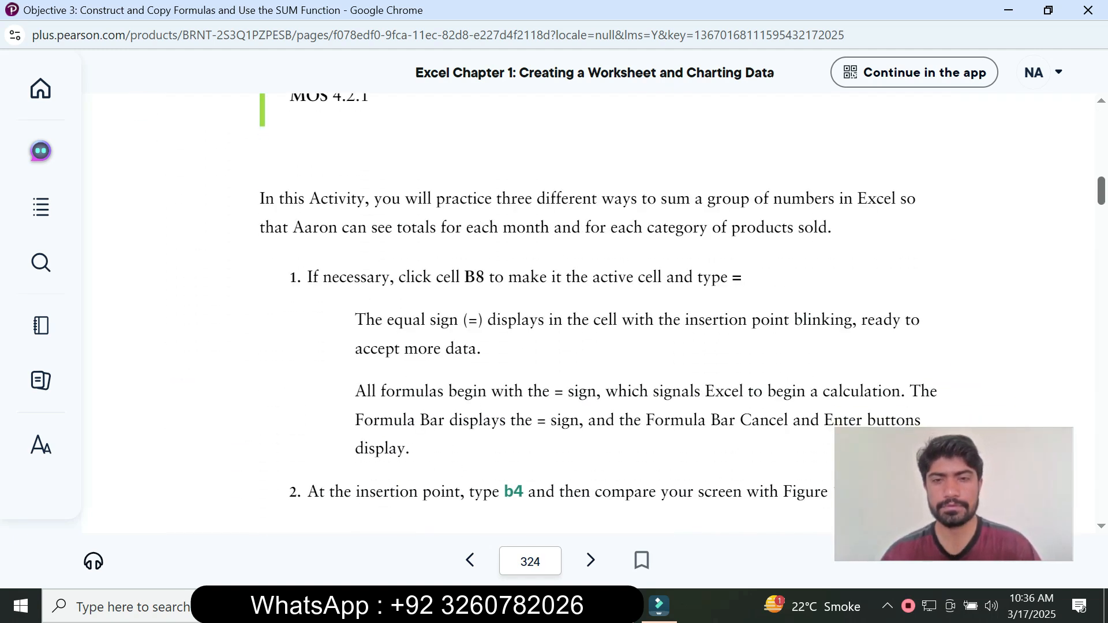
pyautogui.scroll(1, 592, 302)
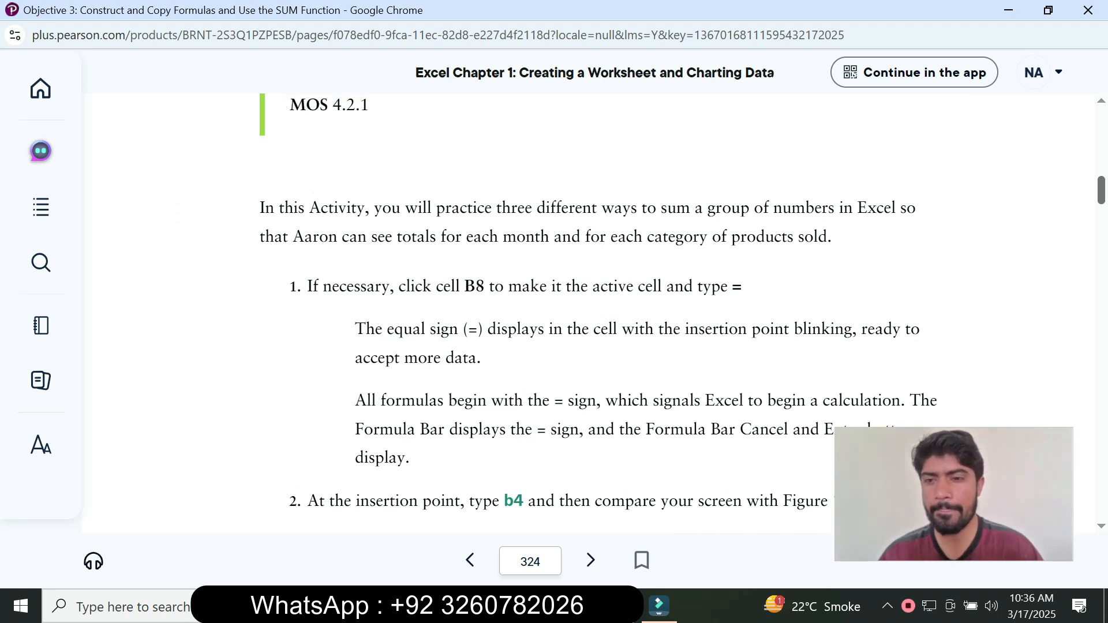
pyautogui.scroll(-2, 592, 302)
pyautogui.scroll(1, 592, 302)
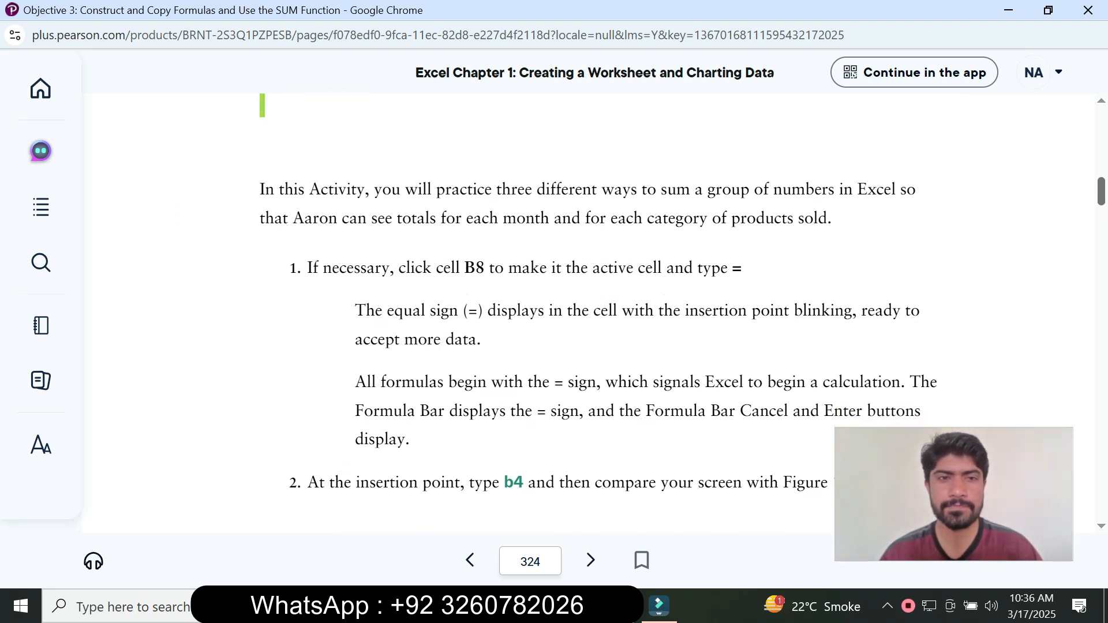
pyautogui.scroll(-2, 592, 302)
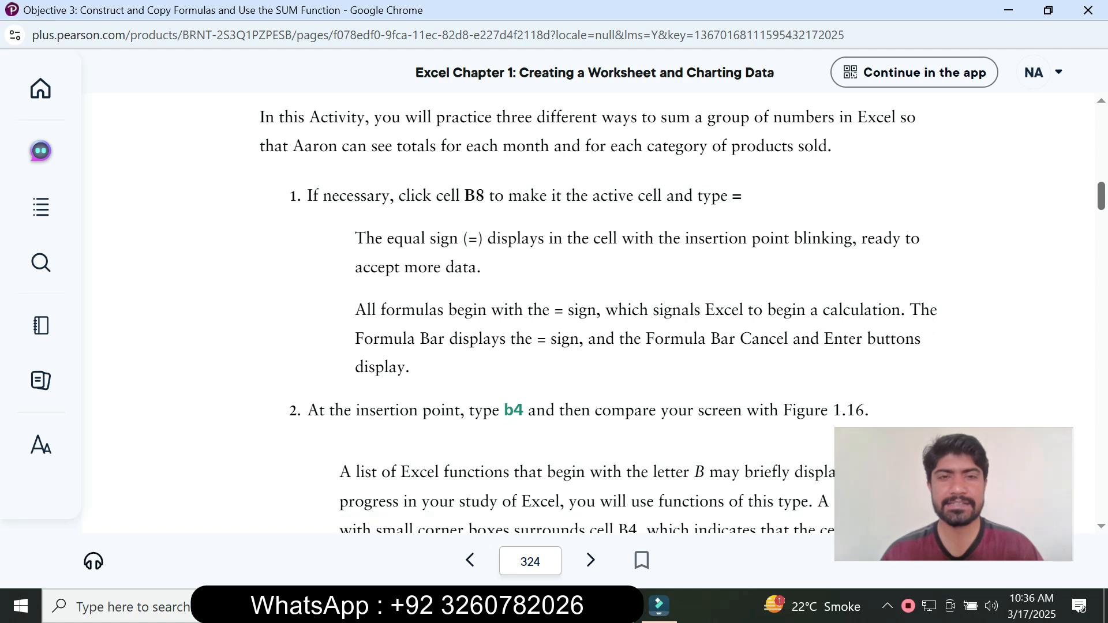